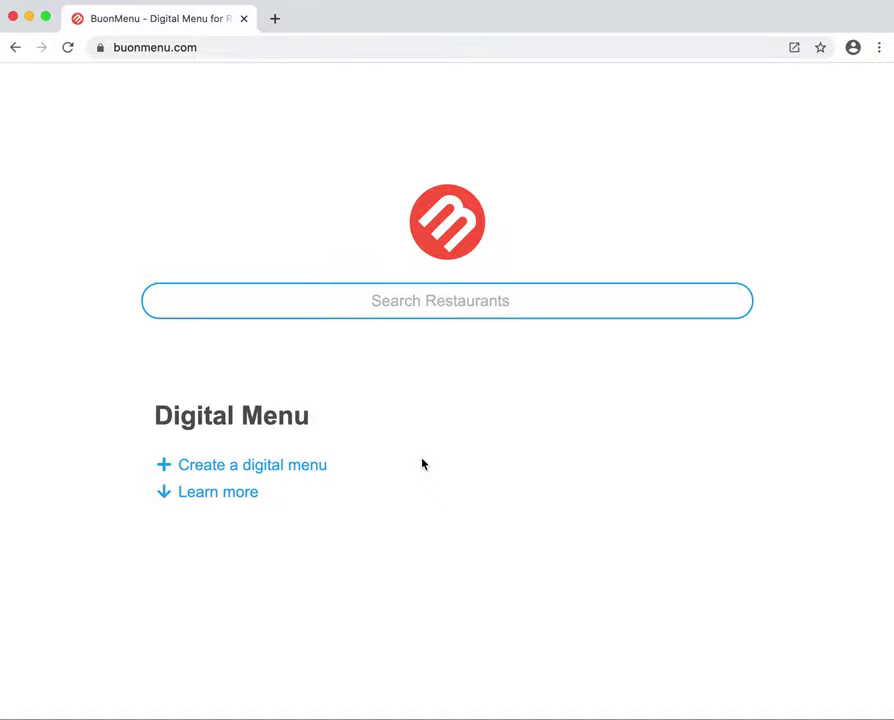
Scroll to the home page footer and open the Ristorante Le Camelie example menu.
scroll(422, 464, "down", 5)
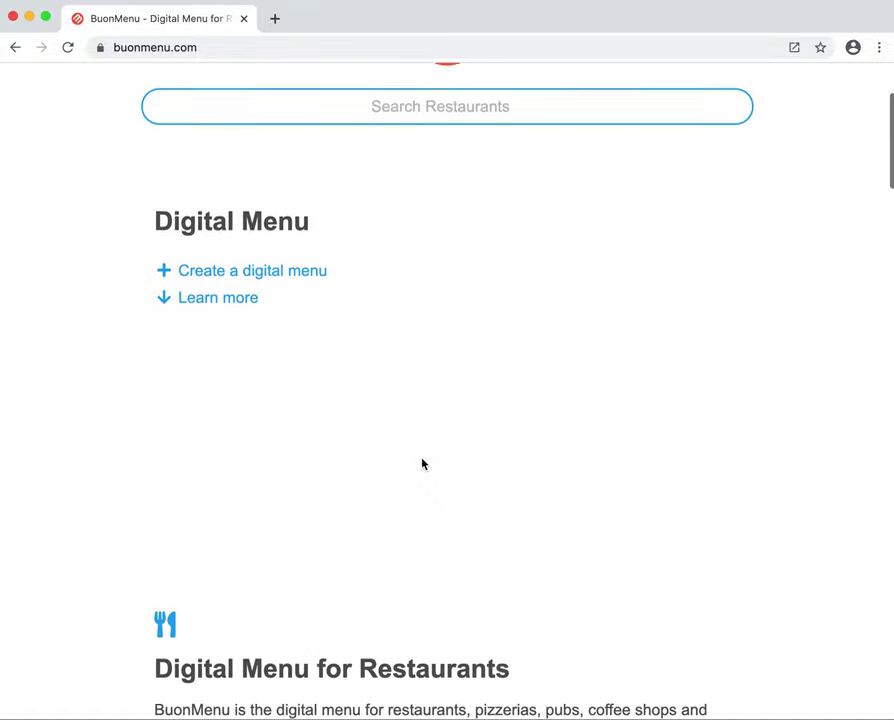
scroll(422, 464, "down", 20)
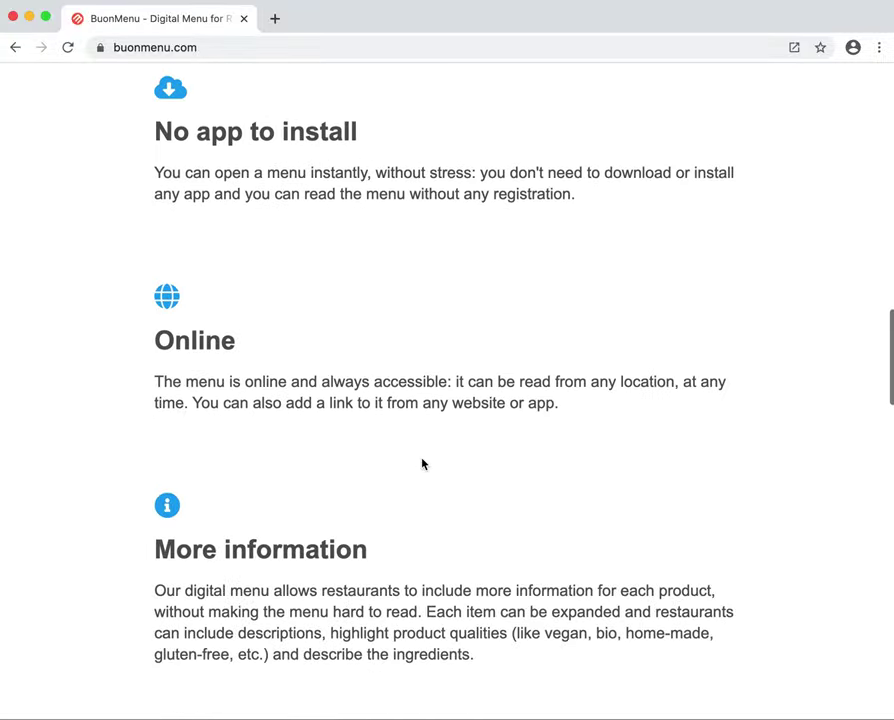
scroll(422, 464, "down", 20)
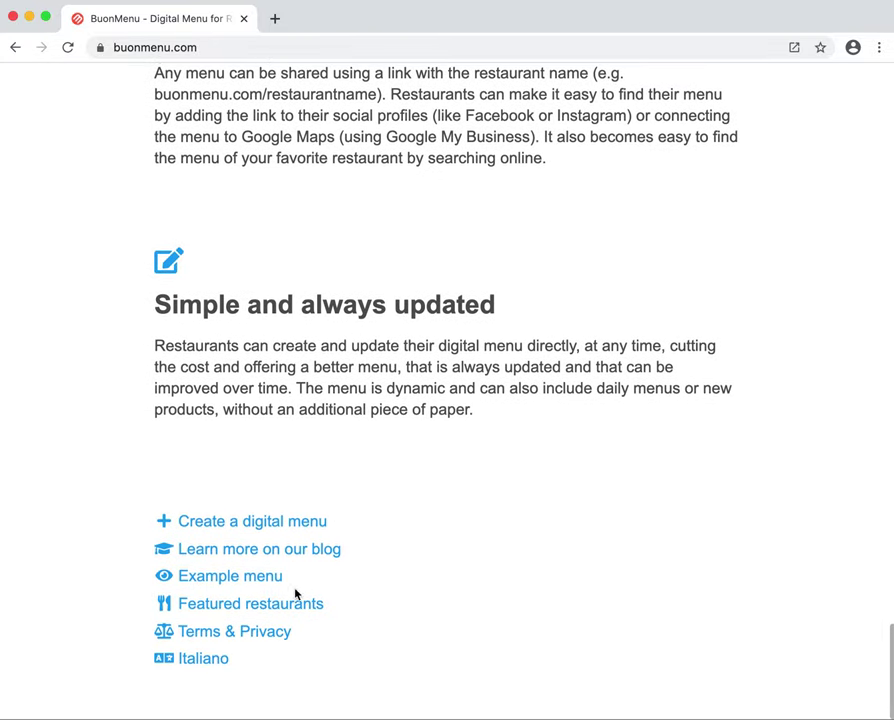
left_click(260, 580)
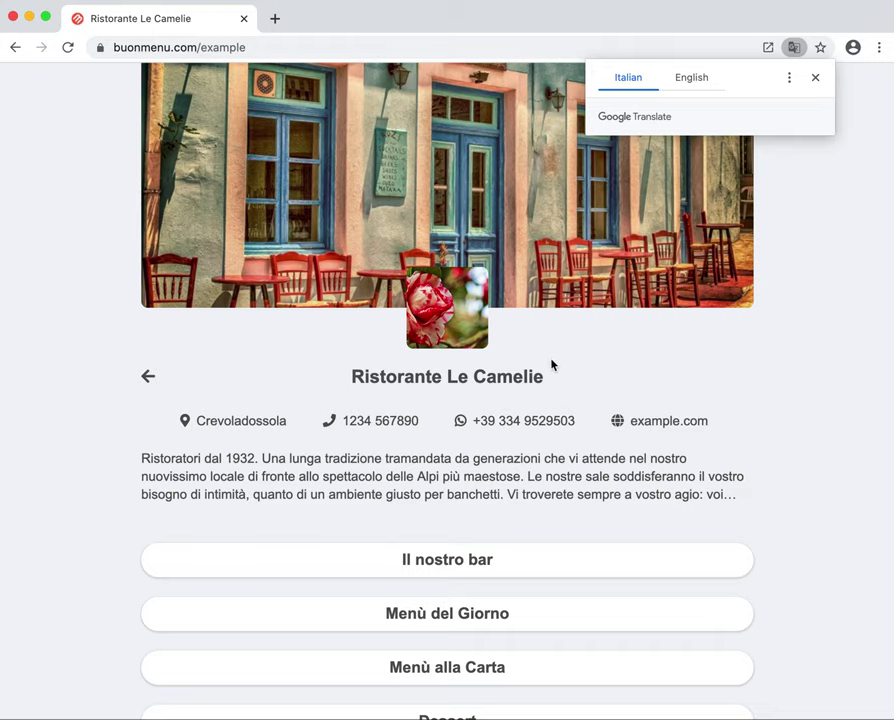
Dismiss the Google Translate offer and scroll down to the restaurant's five menu buttons.
scroll(548, 372, "down", 3)
scroll(548, 372, "up", 2)
scroll(548, 372, "down", 1)
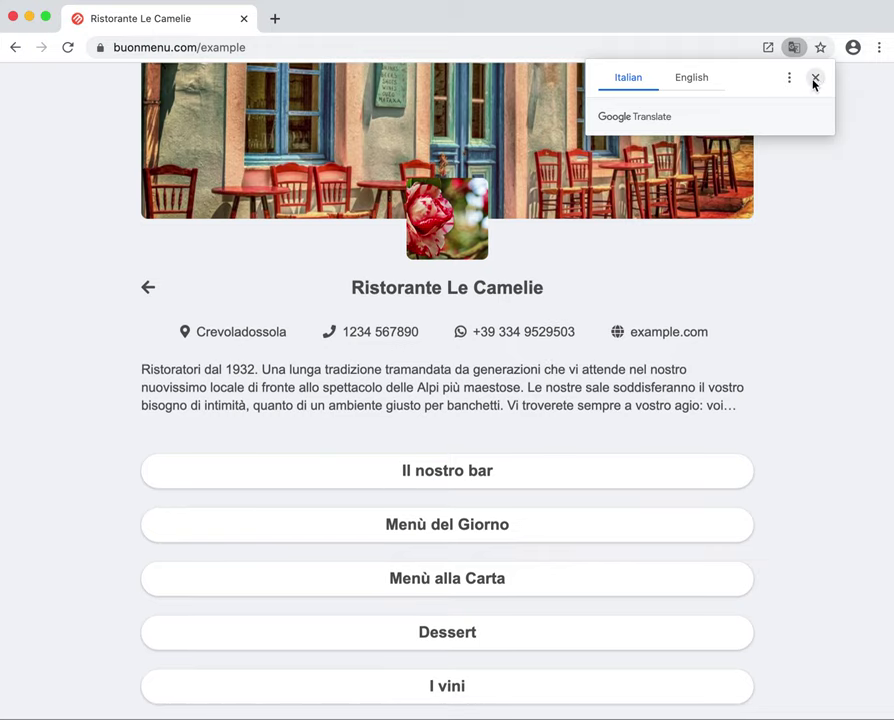
left_click(814, 80)
scroll(572, 356, "down", 2)
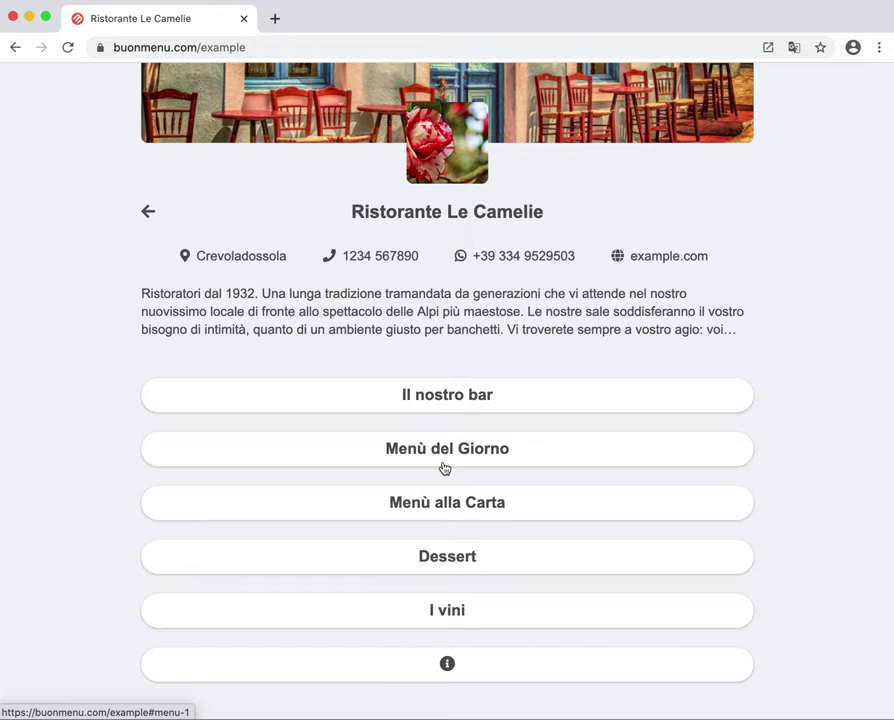
left_click(451, 514)
scroll(436, 517, "down", 3)
scroll(436, 517, "down", 3)
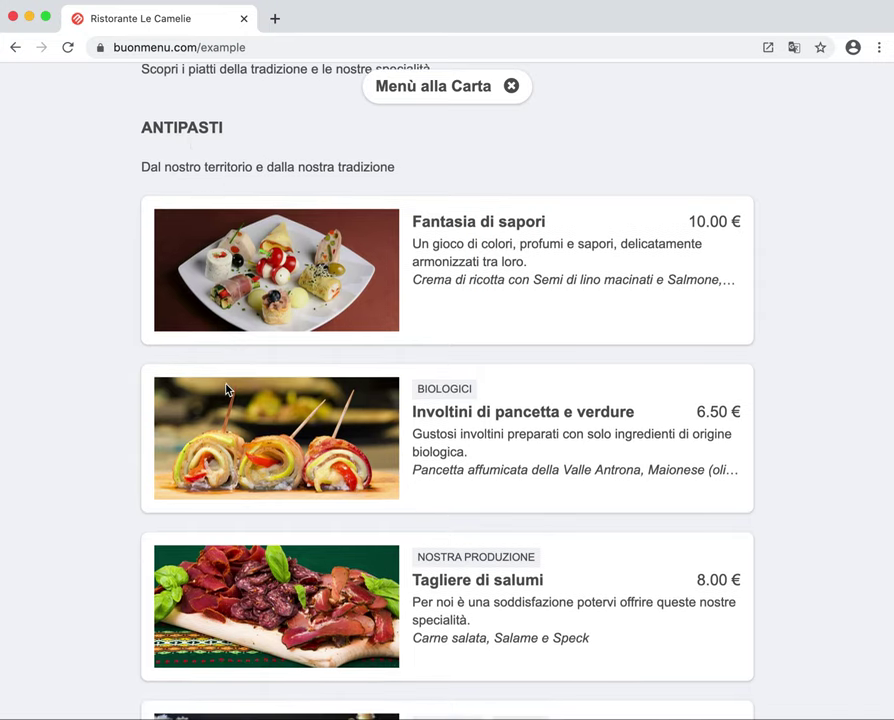
scroll(227, 390, "down", 10)
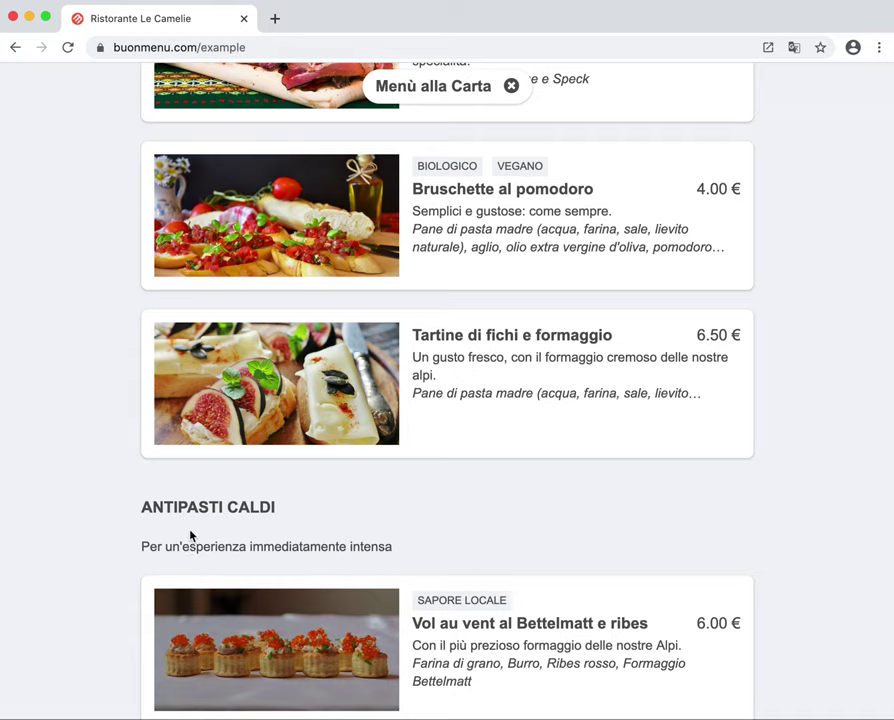
scroll(241, 540, "down", 8)
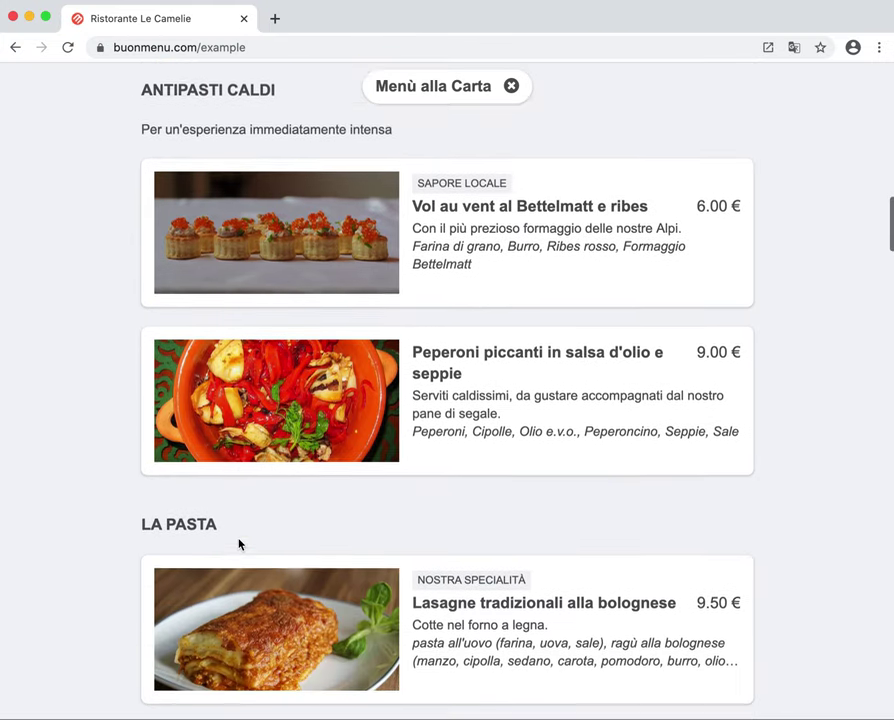
scroll(375, 390, "up", 11)
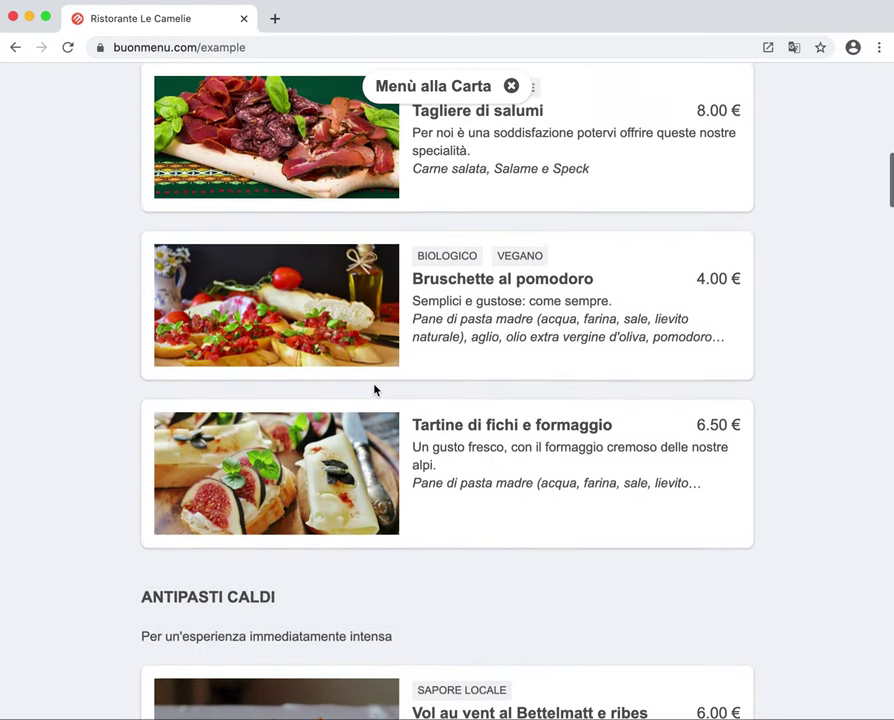
scroll(375, 390, "up", 5)
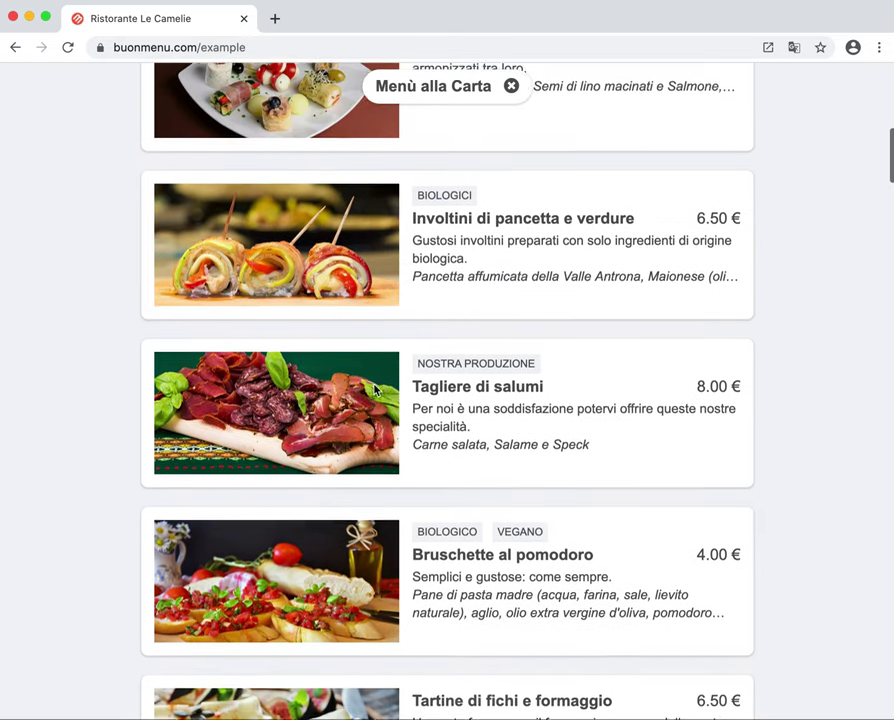
scroll(375, 390, "up", 2)
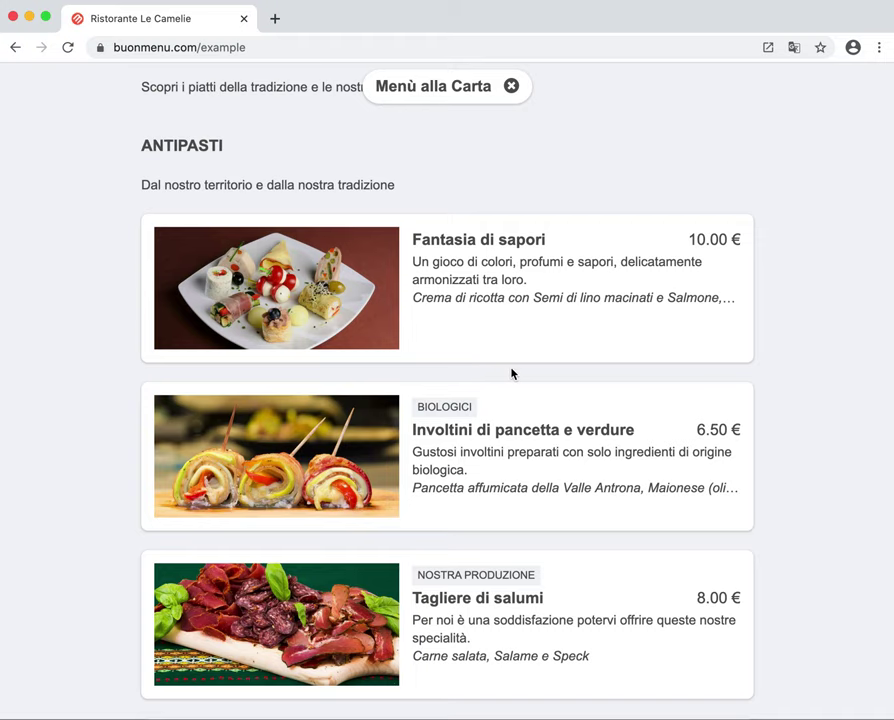
scroll(512, 374, "down", 3)
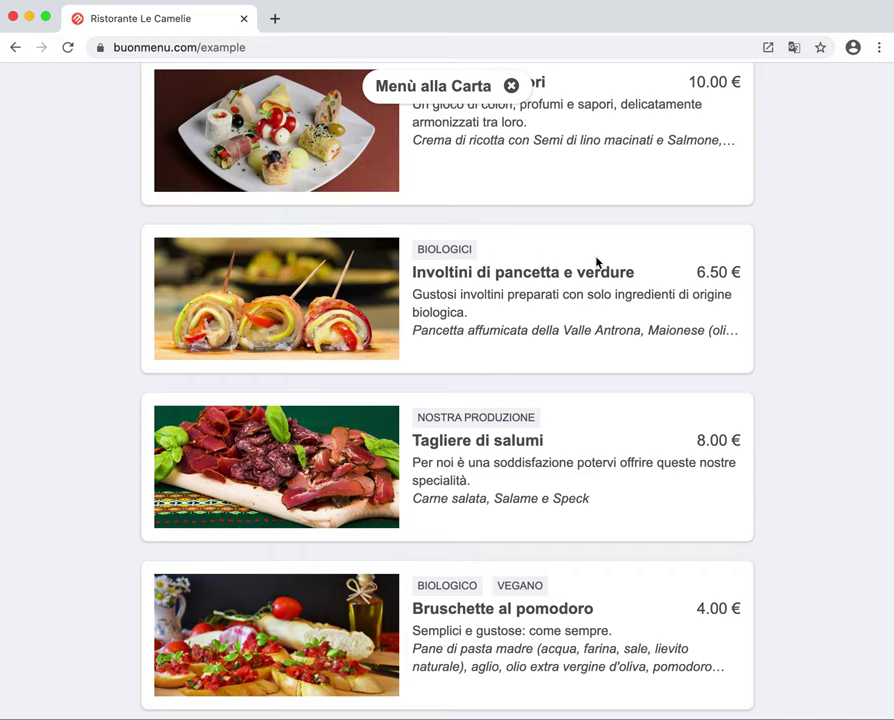
left_click(544, 320)
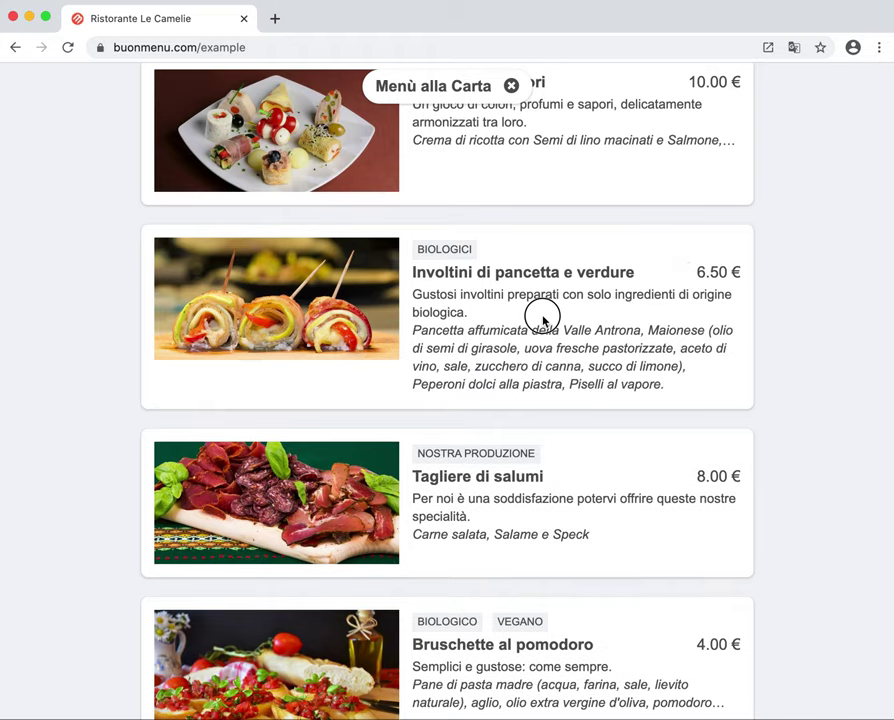
left_click(544, 320)
scroll(544, 377, "down", 5)
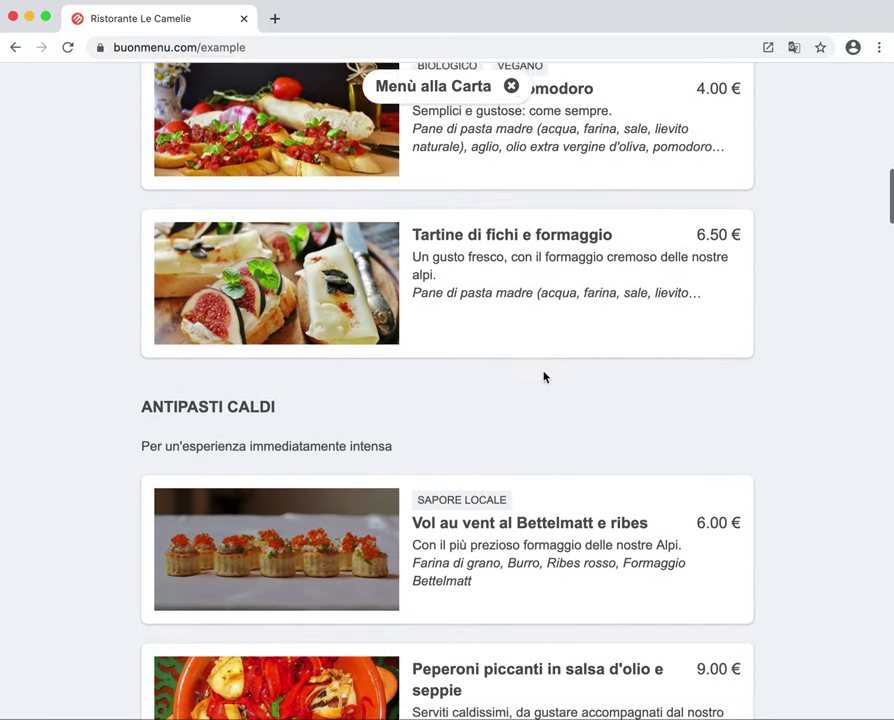
scroll(544, 377, "down", 2)
scroll(544, 377, "up", 8)
left_click(506, 89)
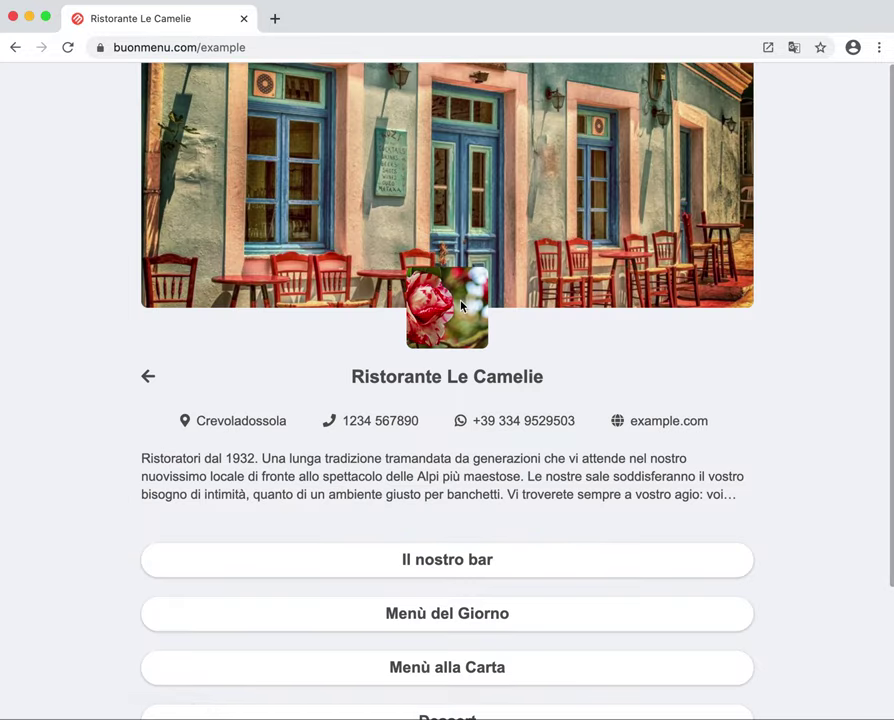
scroll(465, 353, "down", 3)
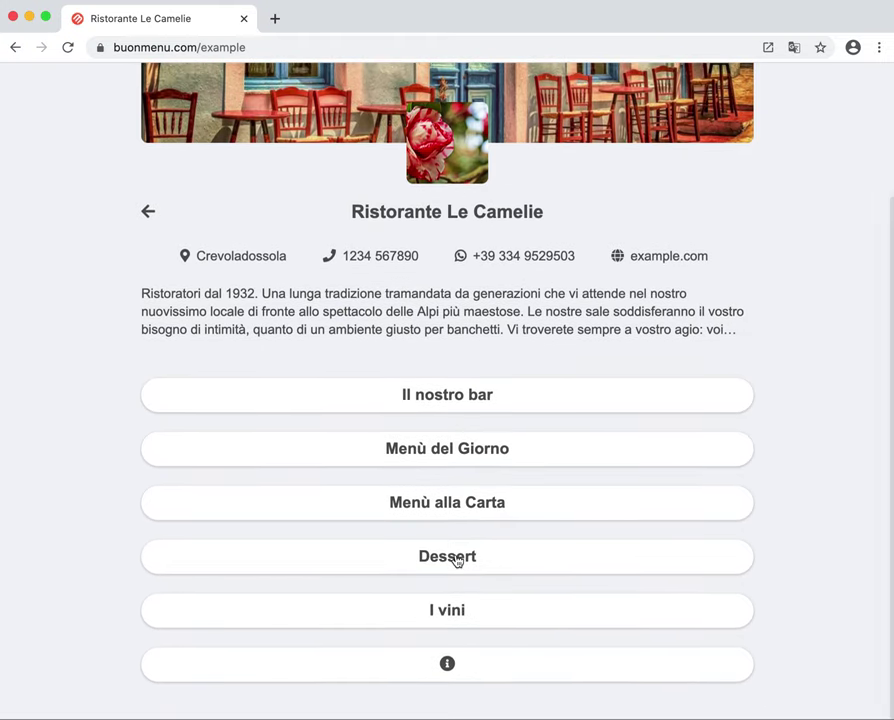
left_click(457, 613)
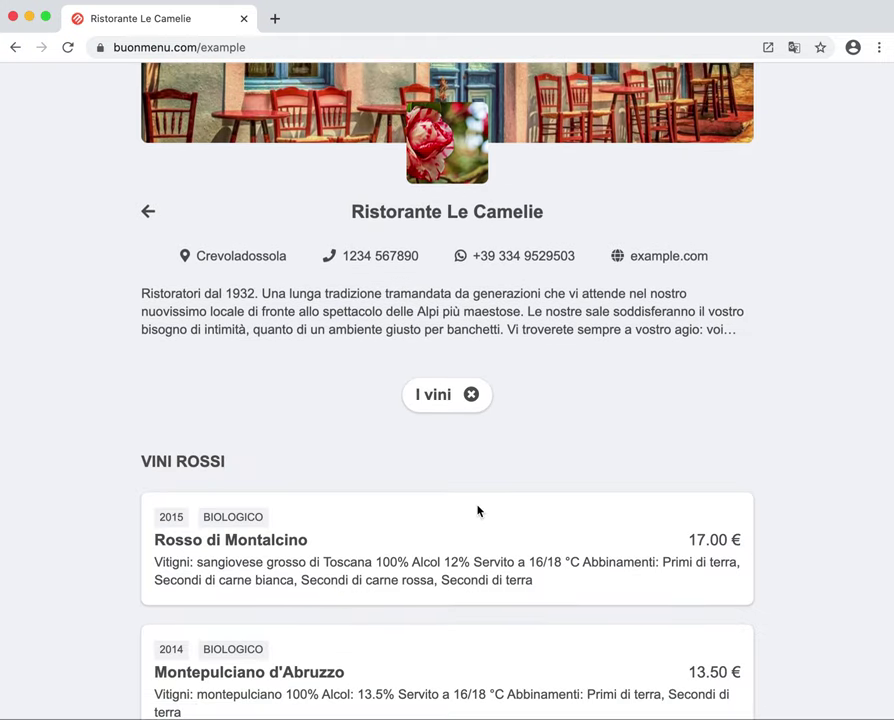
scroll(478, 512, "down", 5)
scroll(477, 511, "down", 2)
scroll(477, 511, "up", 3)
scroll(514, 350, "up", 1)
left_click(463, 207)
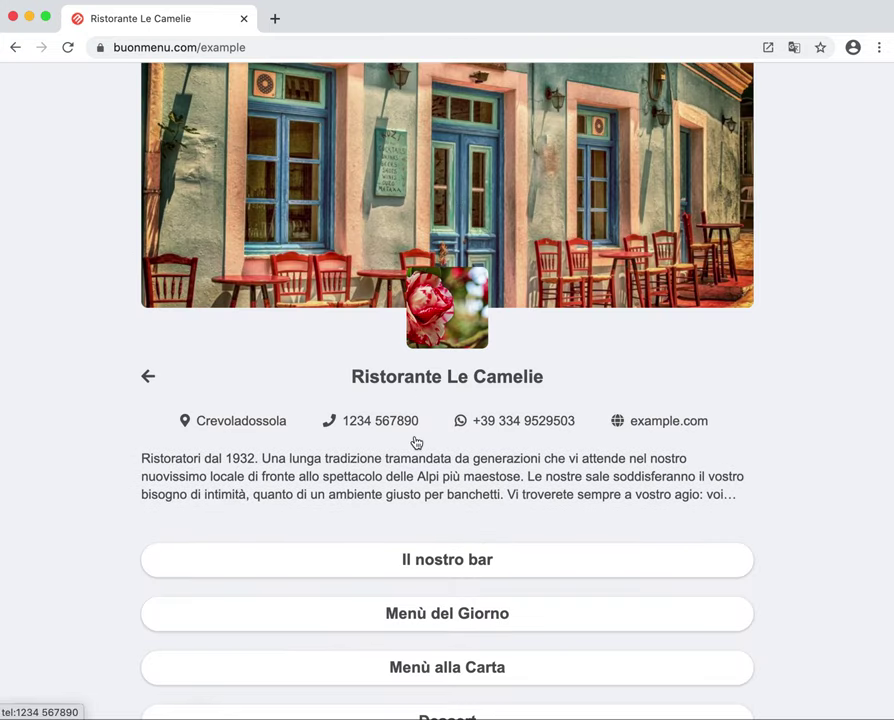
scroll(416, 442, "down", 1)
left_click(430, 517)
scroll(440, 503, "down", 4)
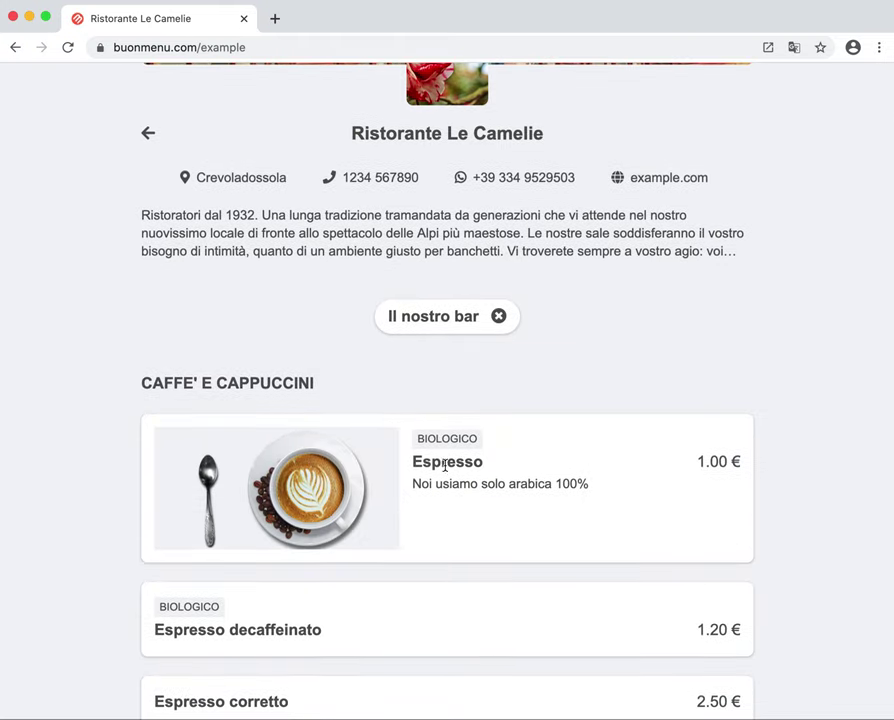
scroll(385, 490, "down", 3)
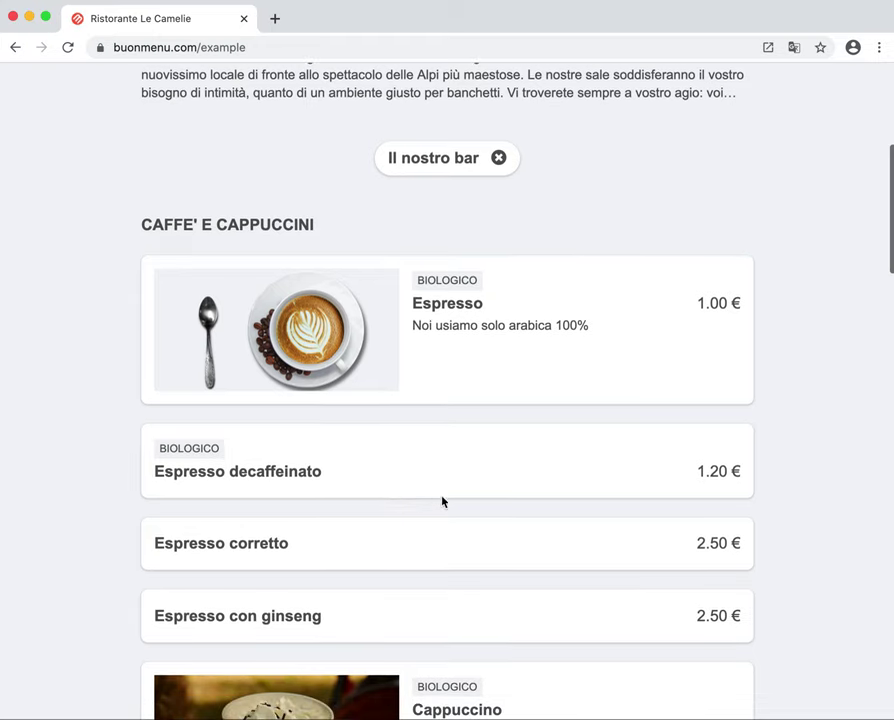
scroll(415, 553, "down", 10)
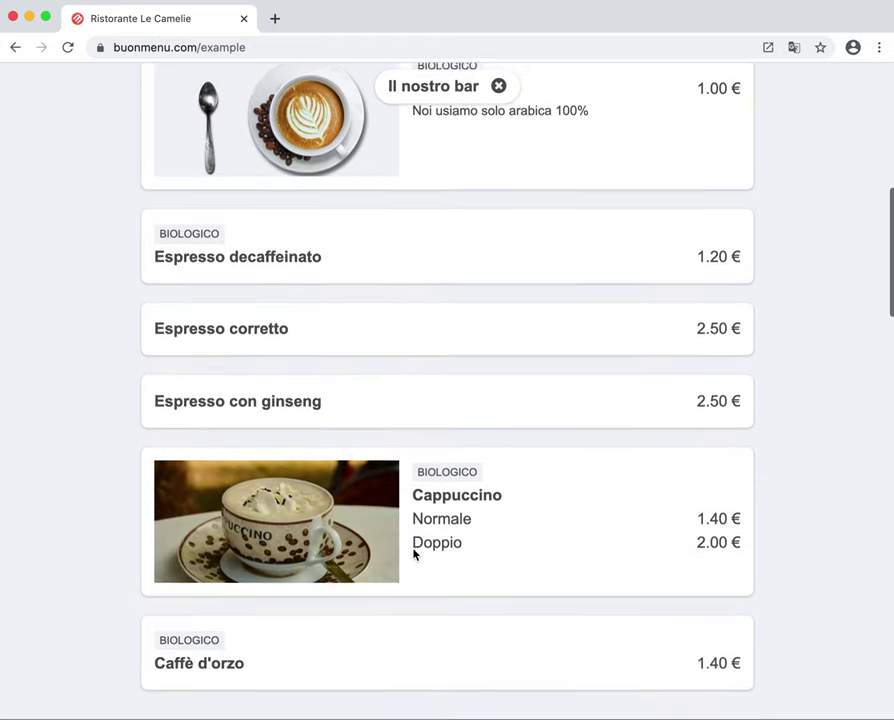
scroll(415, 553, "up", 15)
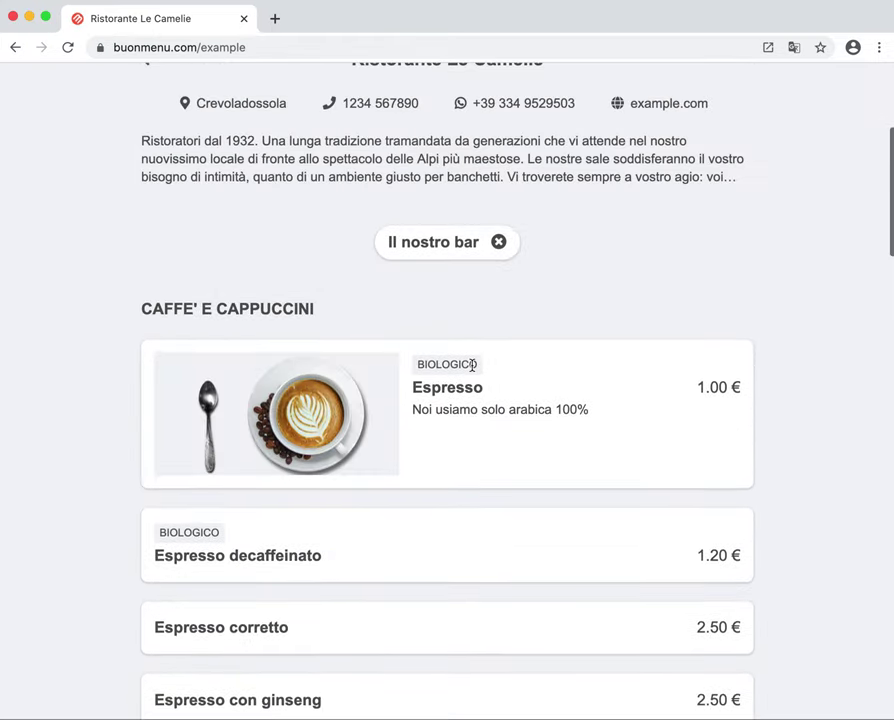
left_click(470, 364)
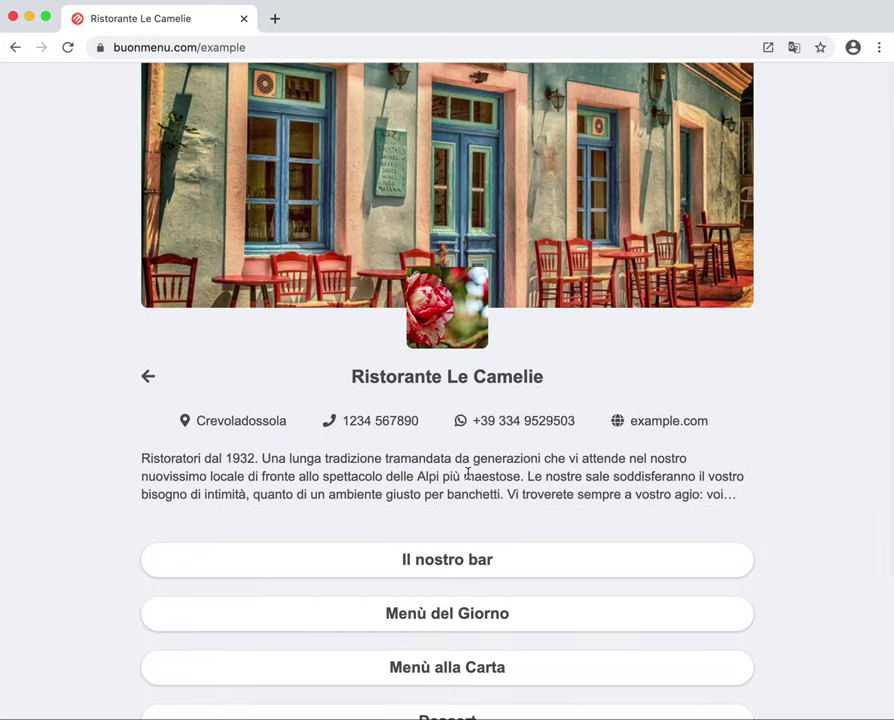
scroll(468, 505, "down", 3)
scroll(468, 505, "up", 3)
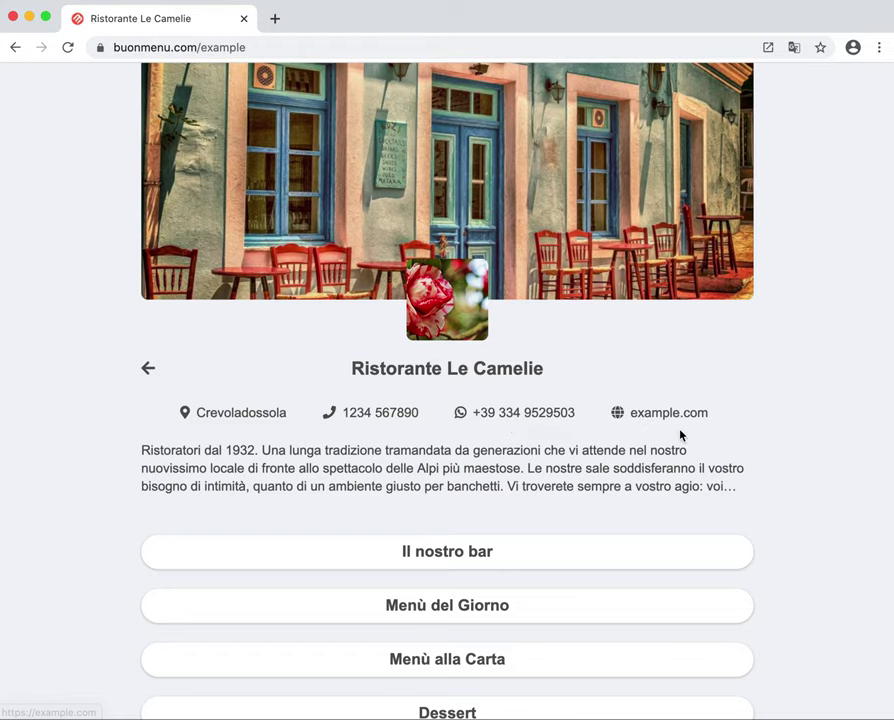
scroll(646, 468, "down", 3)
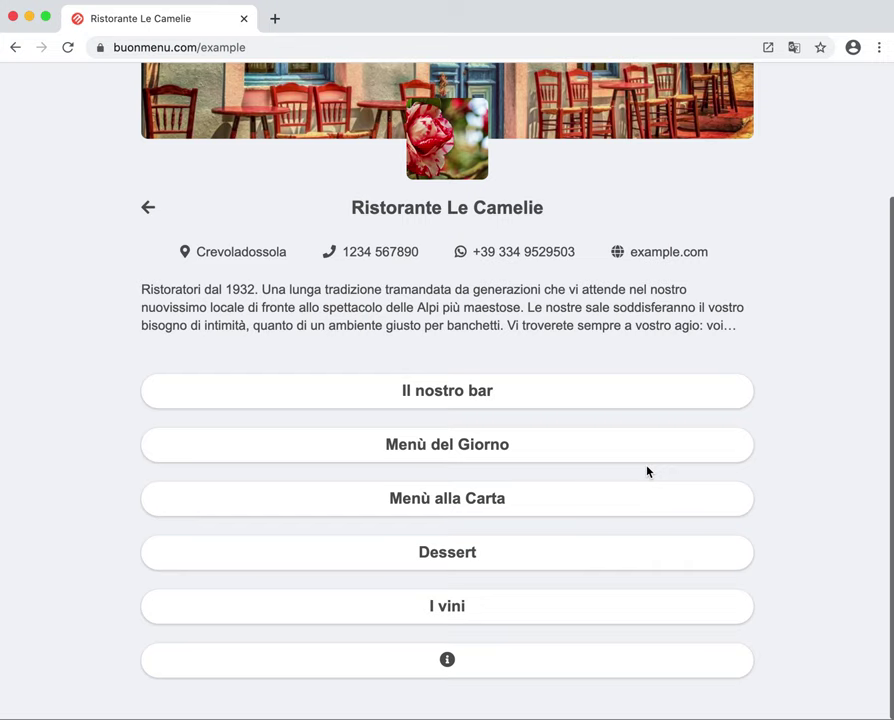
scroll(553, 546, "up", 2)
scroll(553, 546, "down", 2)
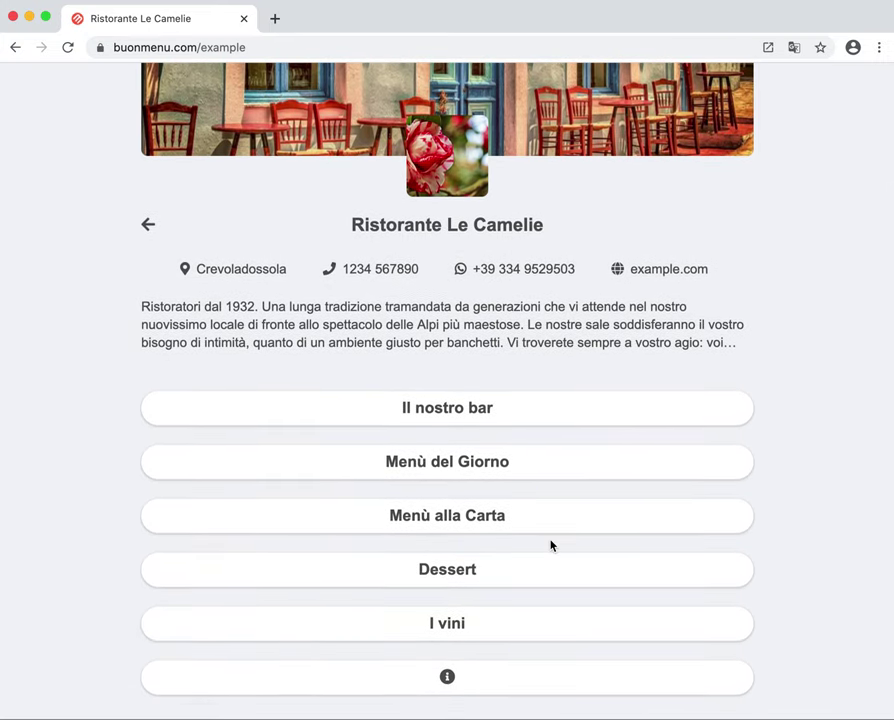
scroll(551, 545, "up", 3)
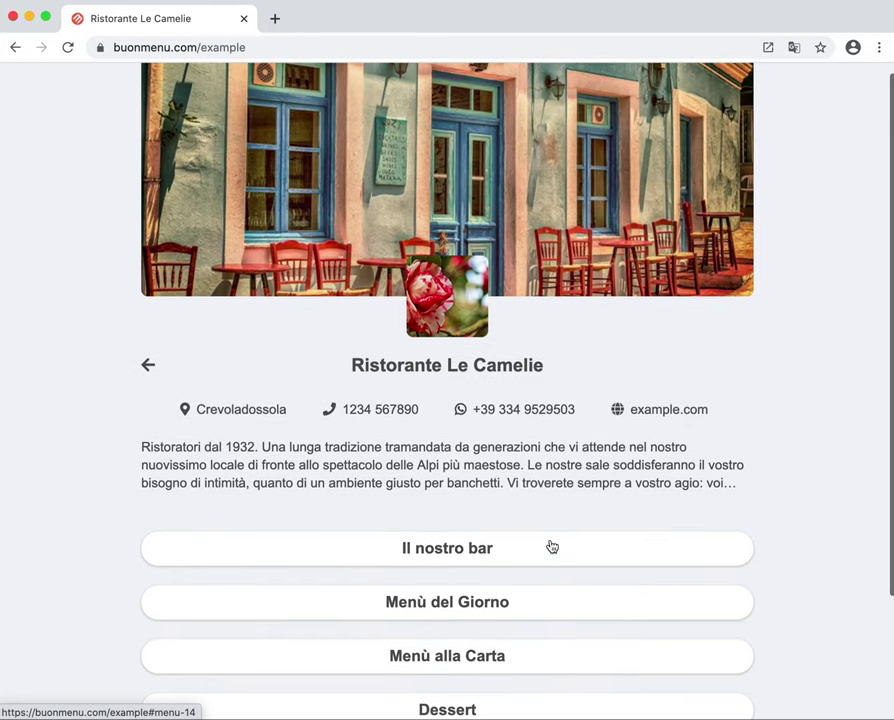
scroll(551, 546, "down", 3)
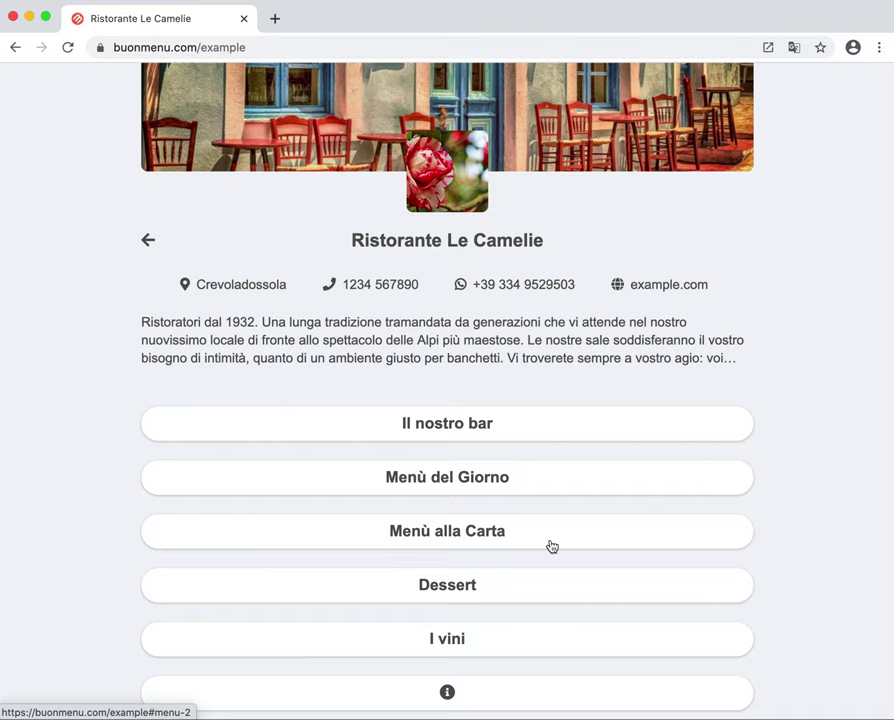
scroll(551, 545, "up", 3)
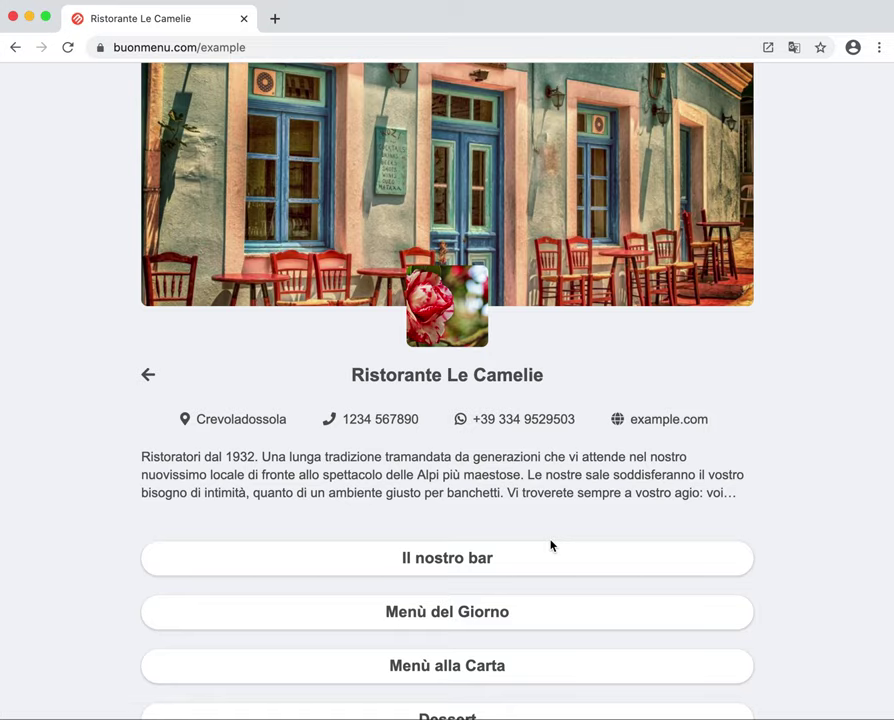
In phone emulation, browse the Menù del Giorno's Secondi and Primi piatti sections, then close it.
key("super+alt+i")
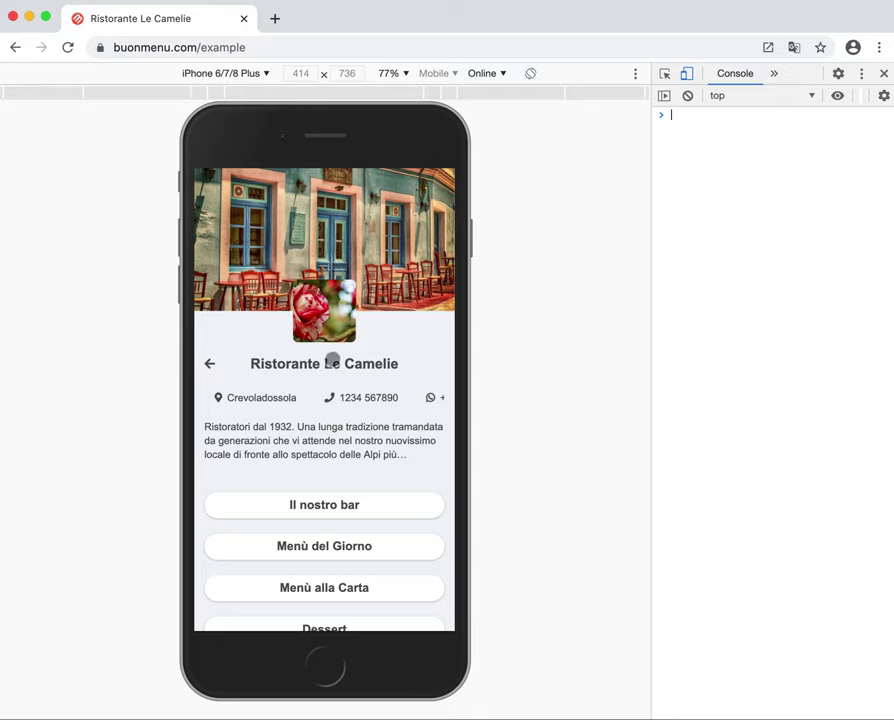
left_click_drag(342, 438, 346, 366)
left_click(330, 460)
scroll(352, 400, "down", 3)
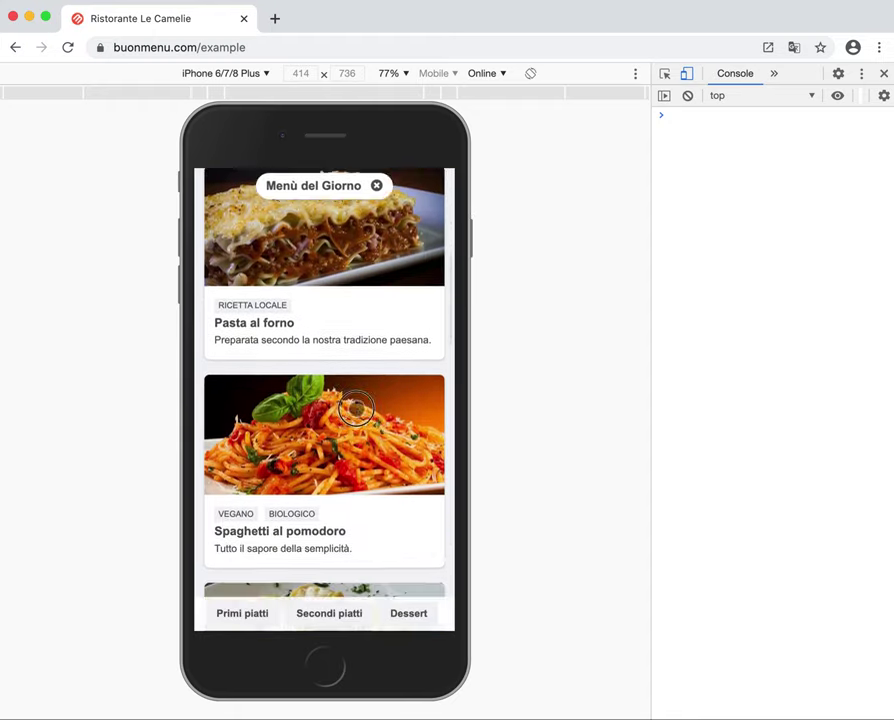
left_click_drag(358, 436, 372, 282)
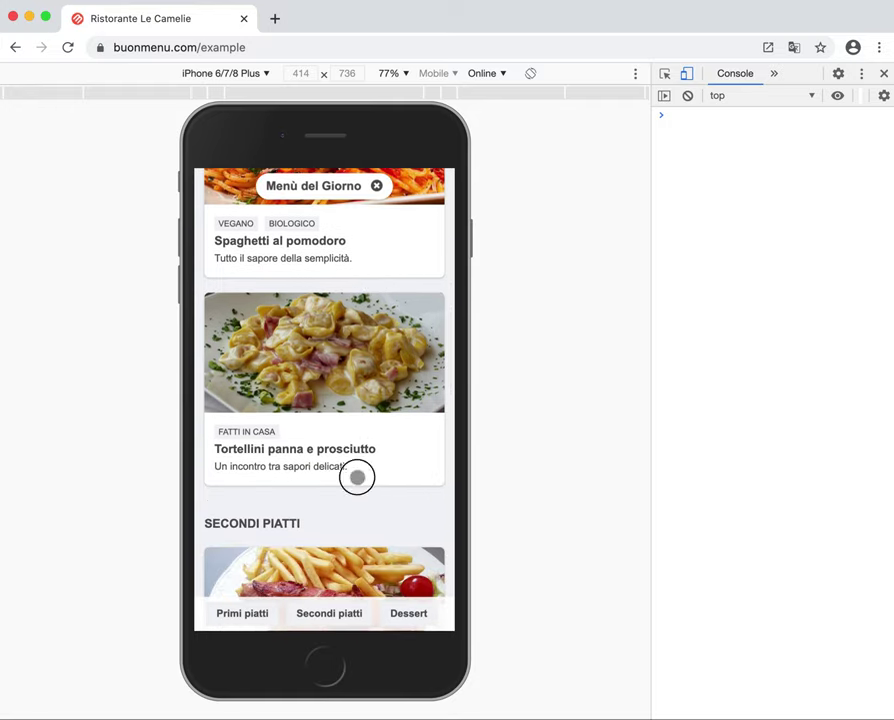
left_click_drag(356, 480, 372, 324)
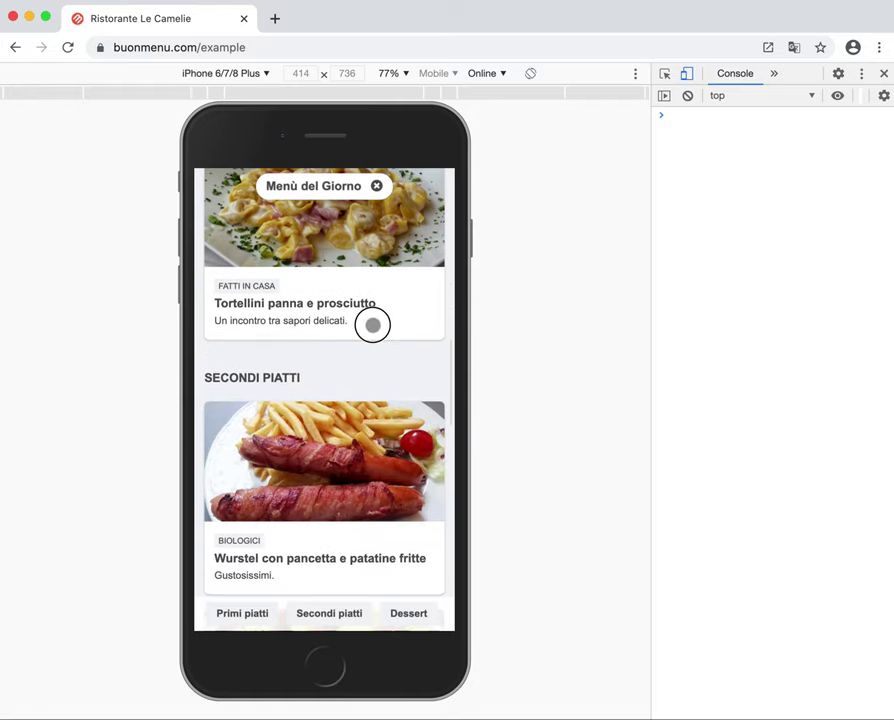
mouse_move(356, 616)
left_mouse_down()
mouse_move(289, 615)
mouse_move(339, 619)
left_mouse_up()
left_click(339, 619)
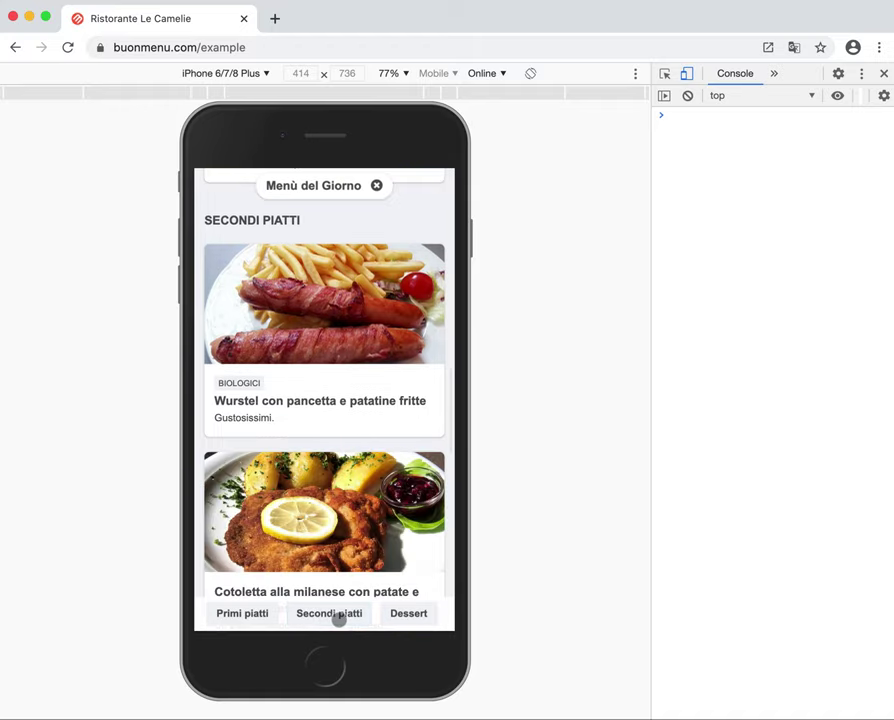
left_click(260, 620)
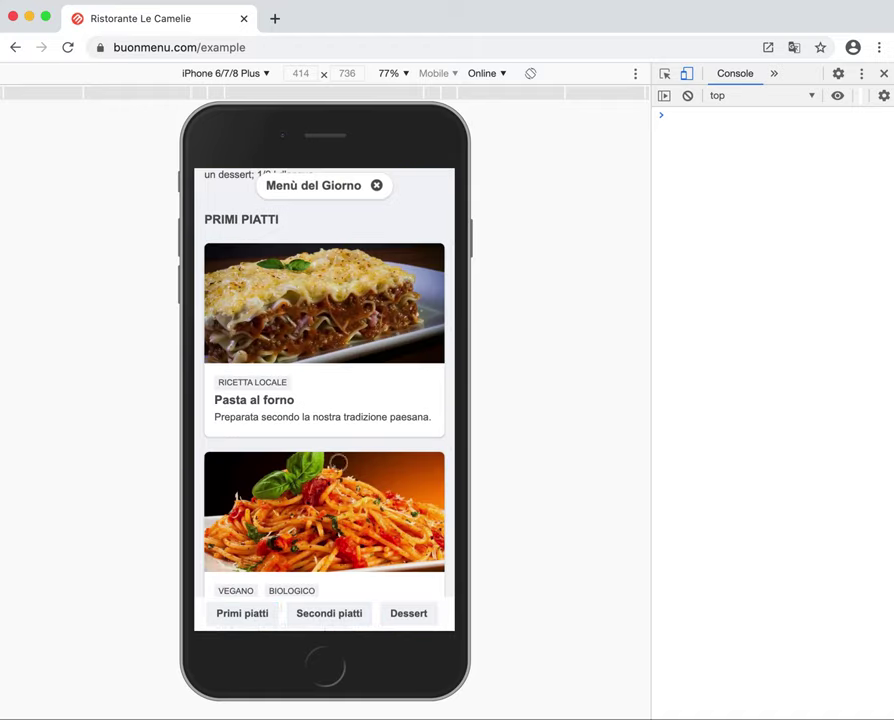
left_click_drag(342, 350, 333, 458)
left_click(337, 207)
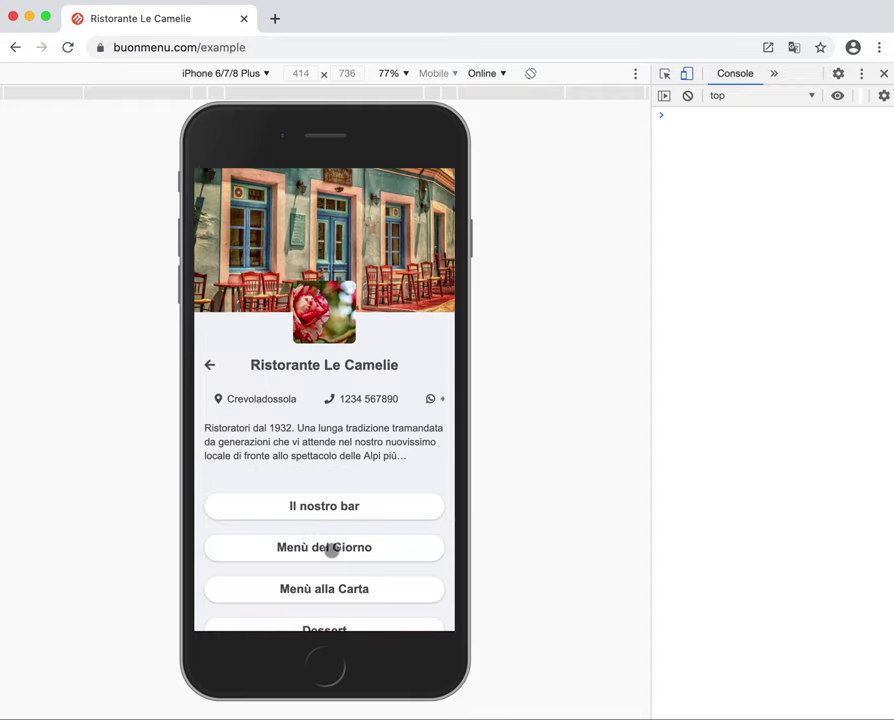
Browse the Menù alla Carta, jumping to Le zuppe and I risotti, then close it.
left_click(339, 592)
left_click_drag(350, 578, 354, 456)
left_click_drag(352, 546, 350, 430)
left_click_drag(346, 540, 341, 350)
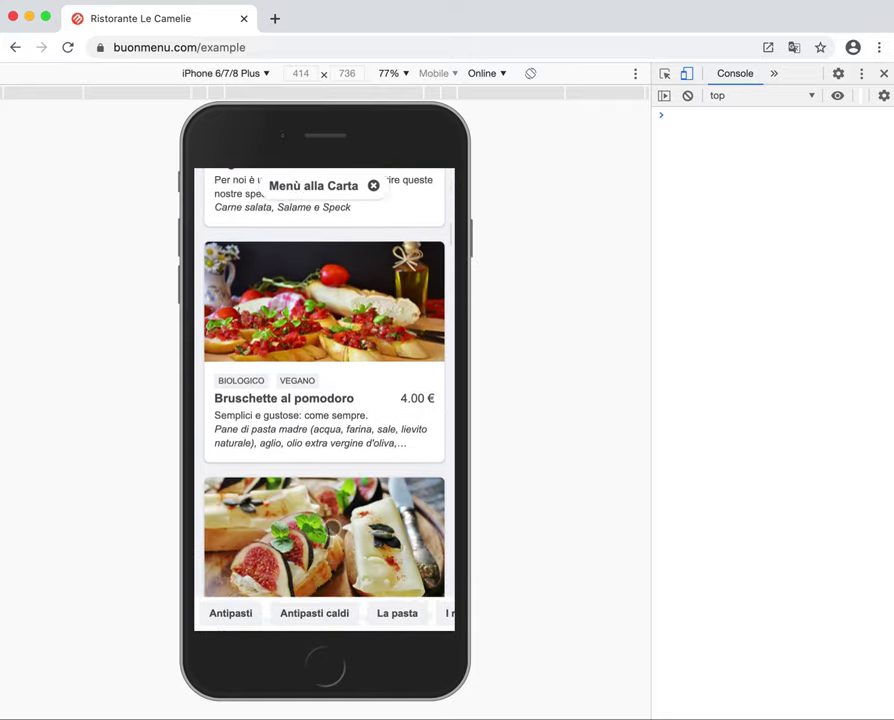
left_click_drag(328, 536, 328, 494)
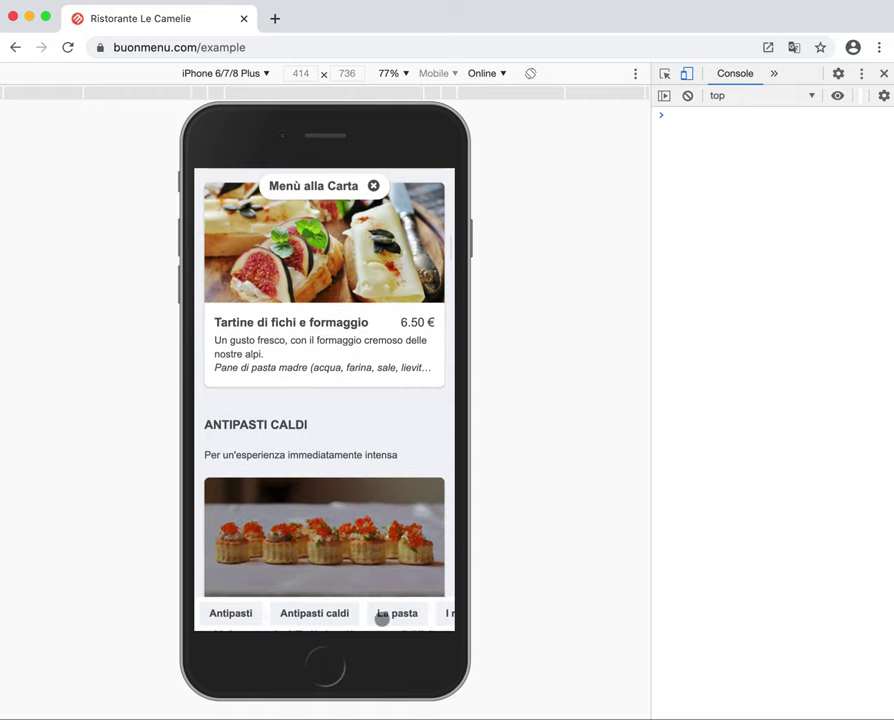
left_click_drag(392, 617, 274, 622)
left_click_drag(383, 619, 288, 626)
left_click(320, 614)
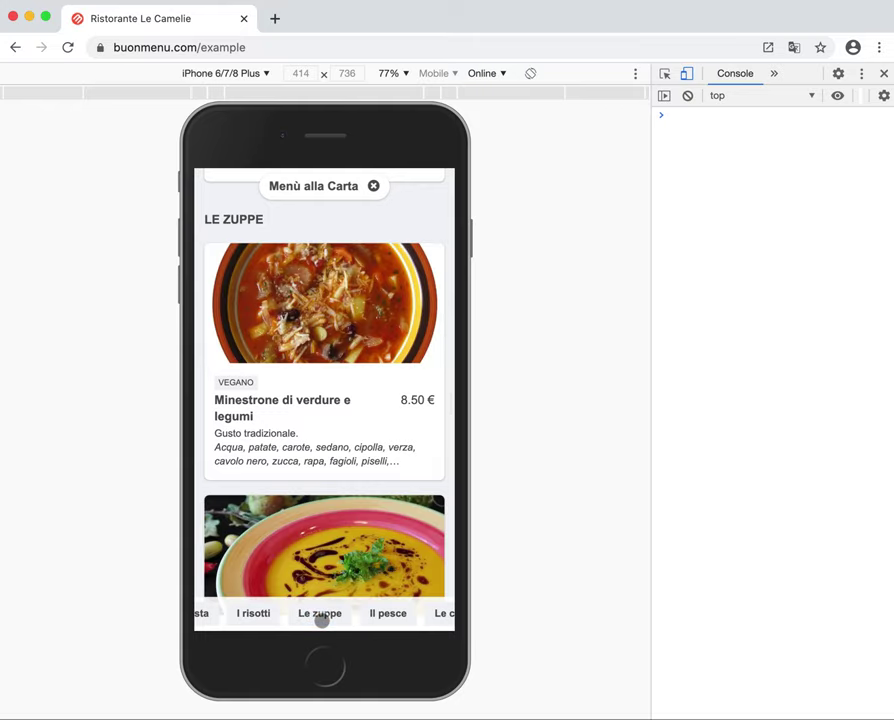
left_click(256, 616)
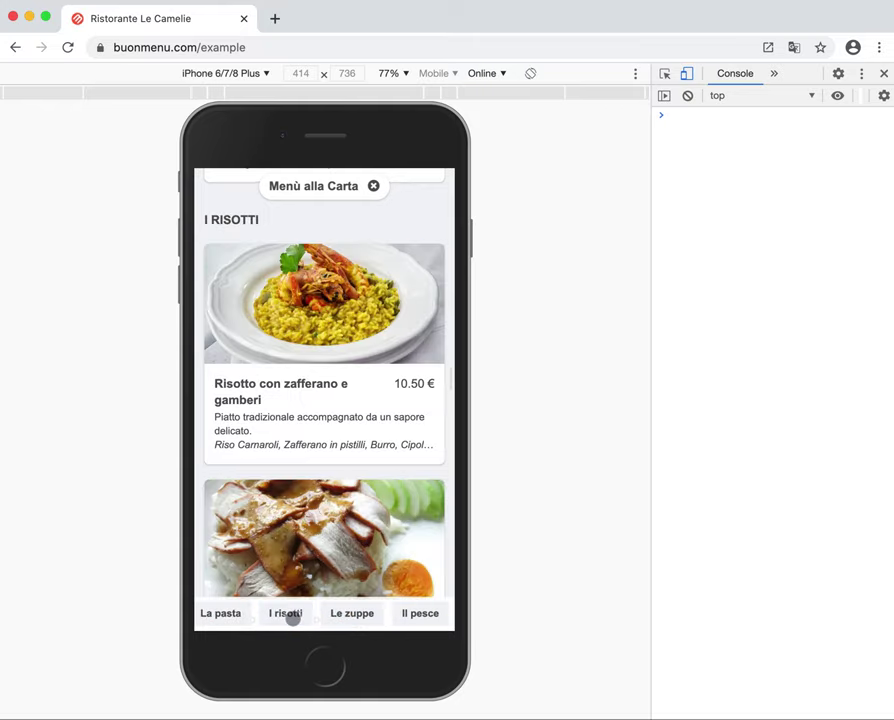
left_click_drag(332, 462, 332, 388)
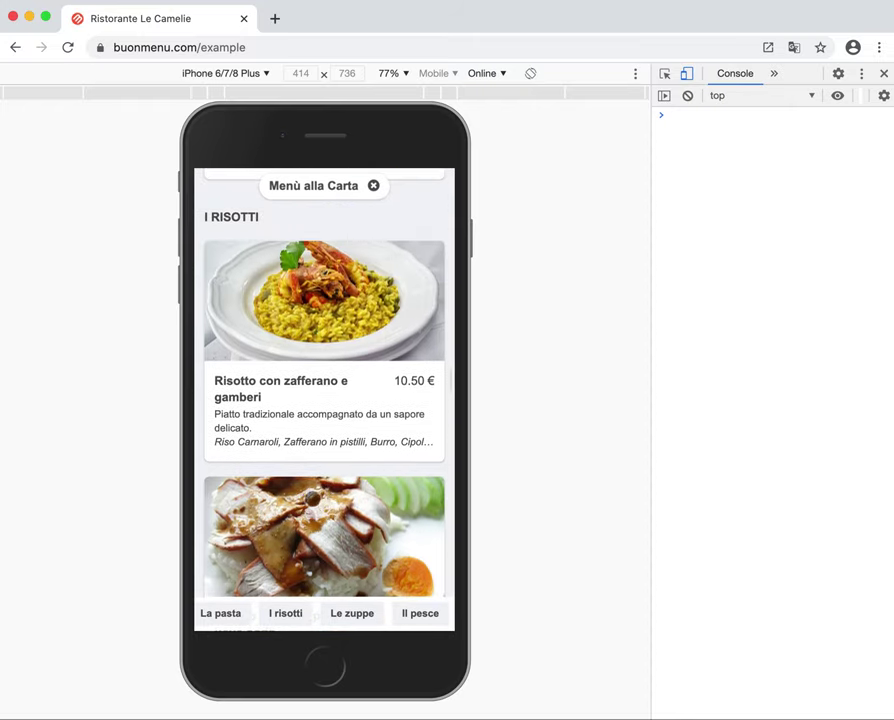
left_click(371, 185)
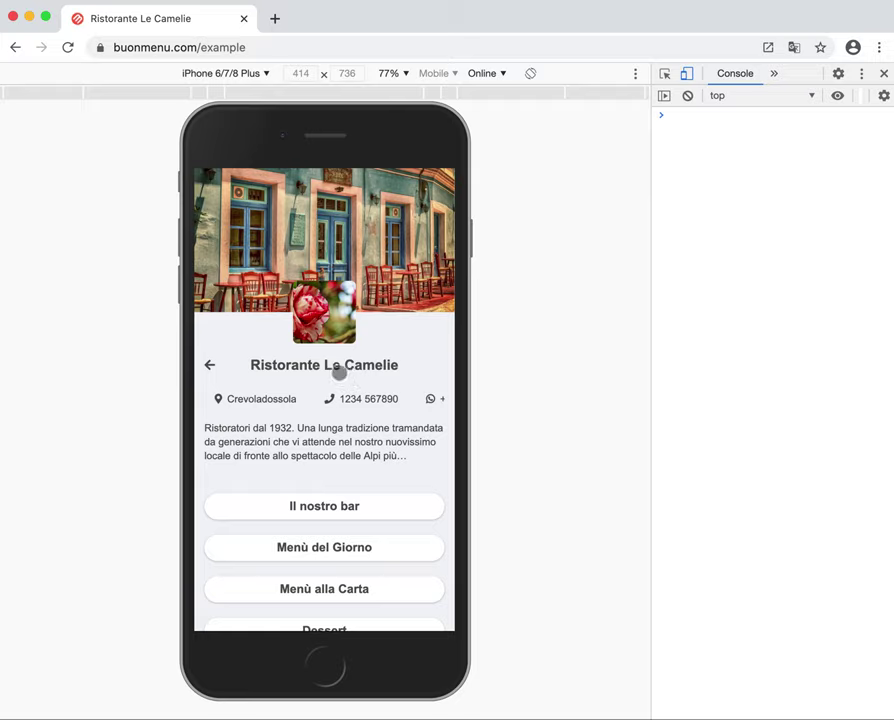
Return to the BuonMenu home page and reopen the Ristorante Le Camelie example menu.
left_click(379, 403)
left_click_drag(379, 403, 406, 402)
left_click(212, 367)
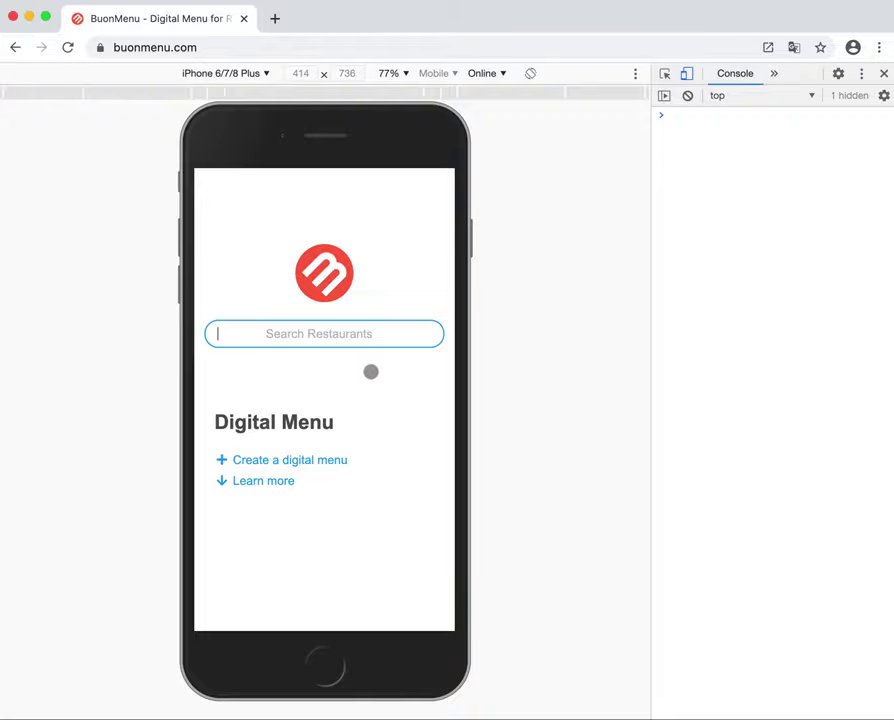
left_click_drag(346, 536, 373, 148)
left_click_drag(345, 551, 379, 210)
left_click_drag(328, 520, 344, 258)
left_click(294, 524)
Preview Menù del Giorno at iPad size, then exit device emulation to the full-width view.
left_click(266, 74)
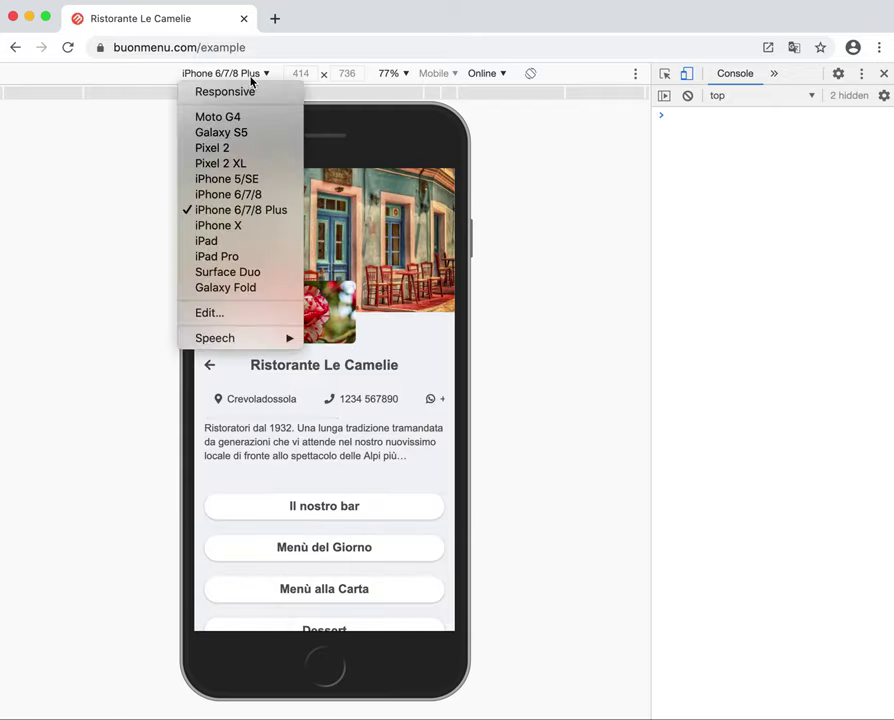
left_click(256, 246)
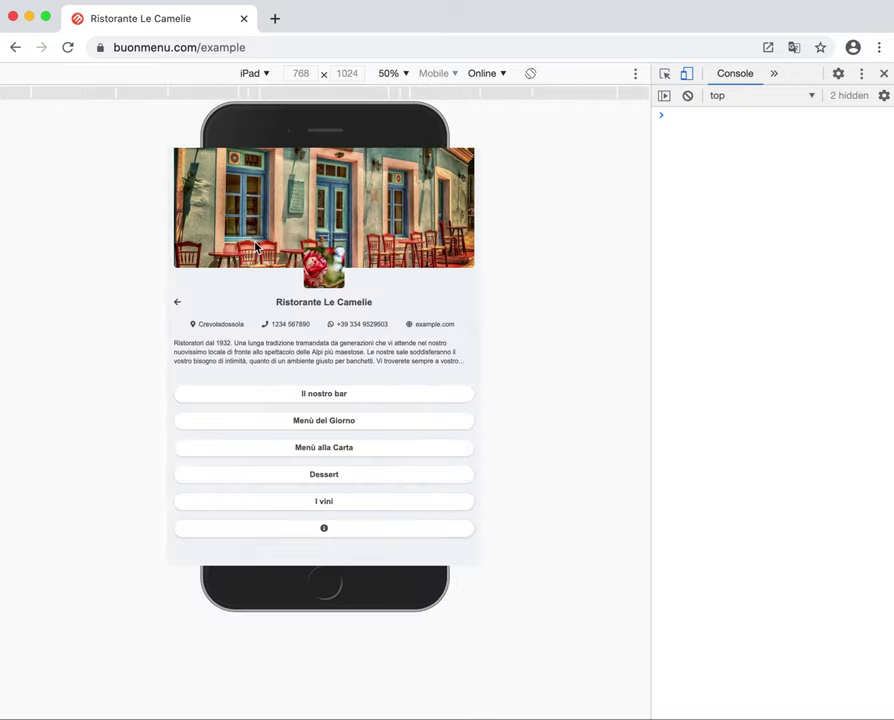
left_click(350, 422)
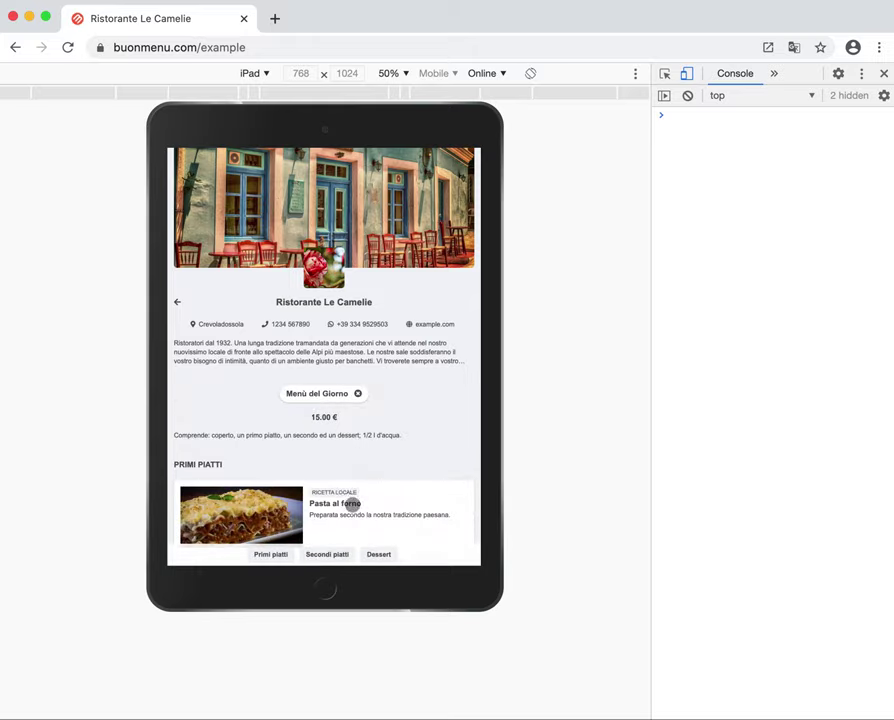
left_click_drag(350, 504, 376, 271)
left_click_drag(362, 432, 364, 290)
left_click_drag(360, 390, 356, 468)
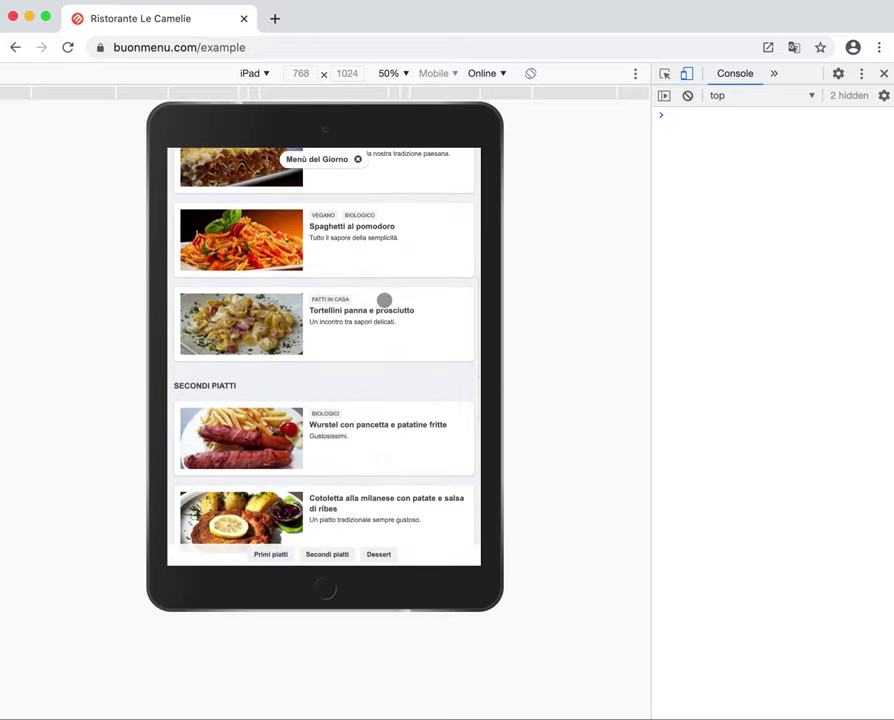
left_click_drag(386, 300, 364, 470)
left_click(357, 189)
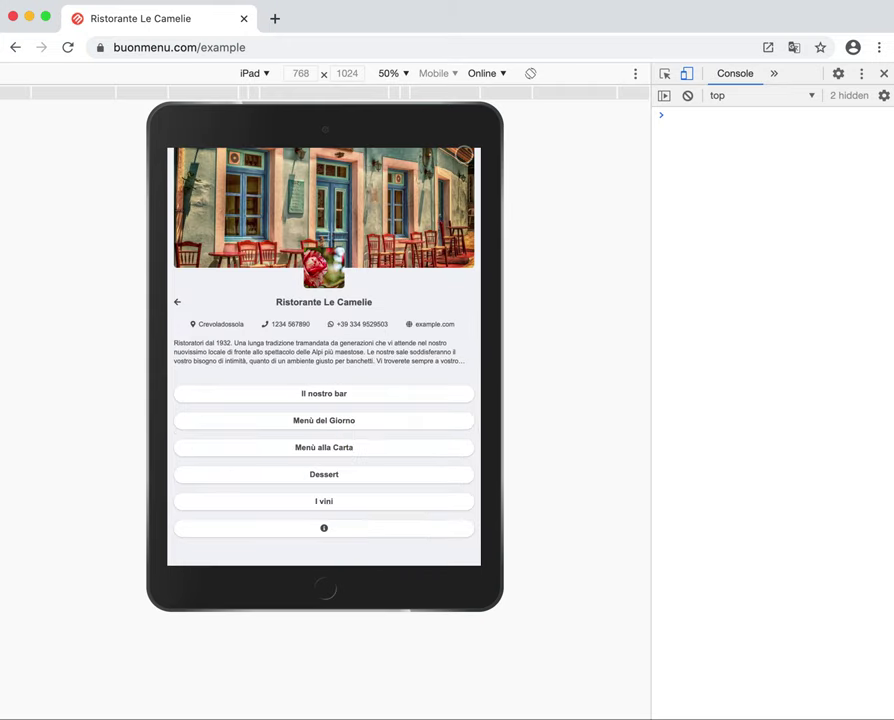
left_click(884, 74)
Go back to the home page, then open Create a digital menu and Add your restaurant.
left_click(148, 384)
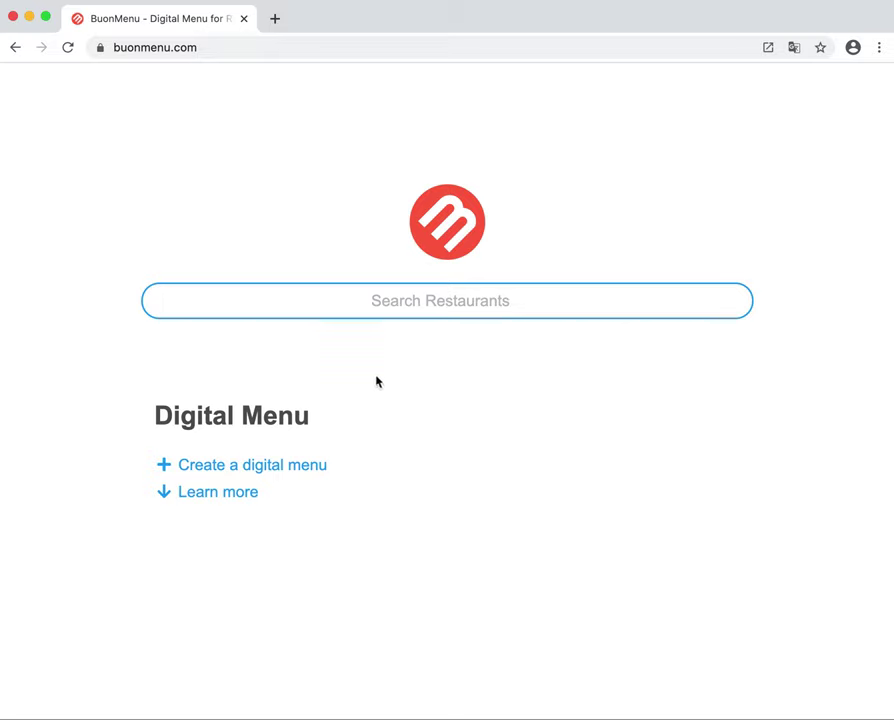
left_click(299, 468)
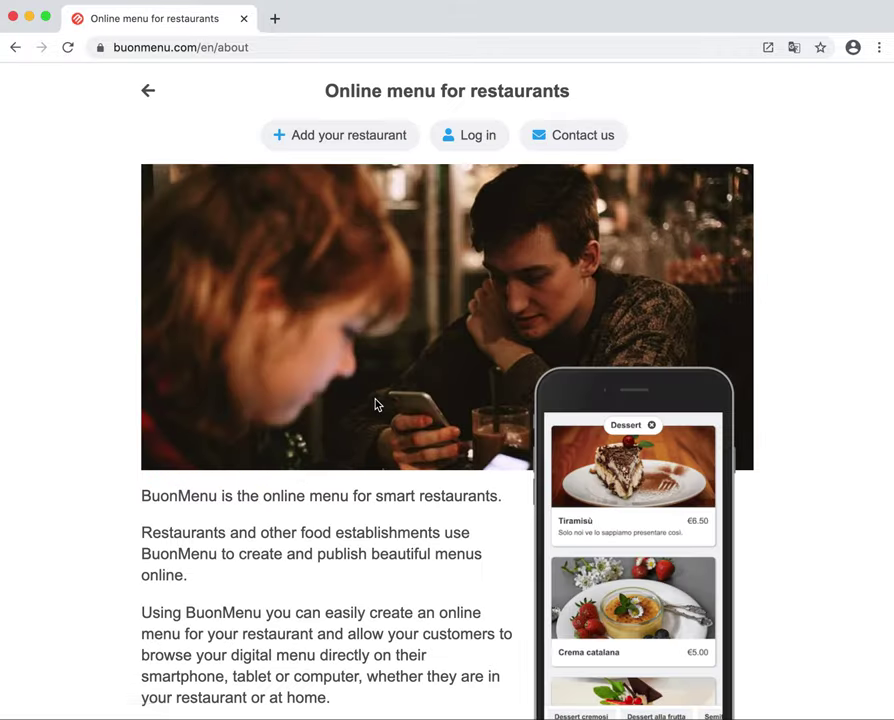
left_click(367, 148)
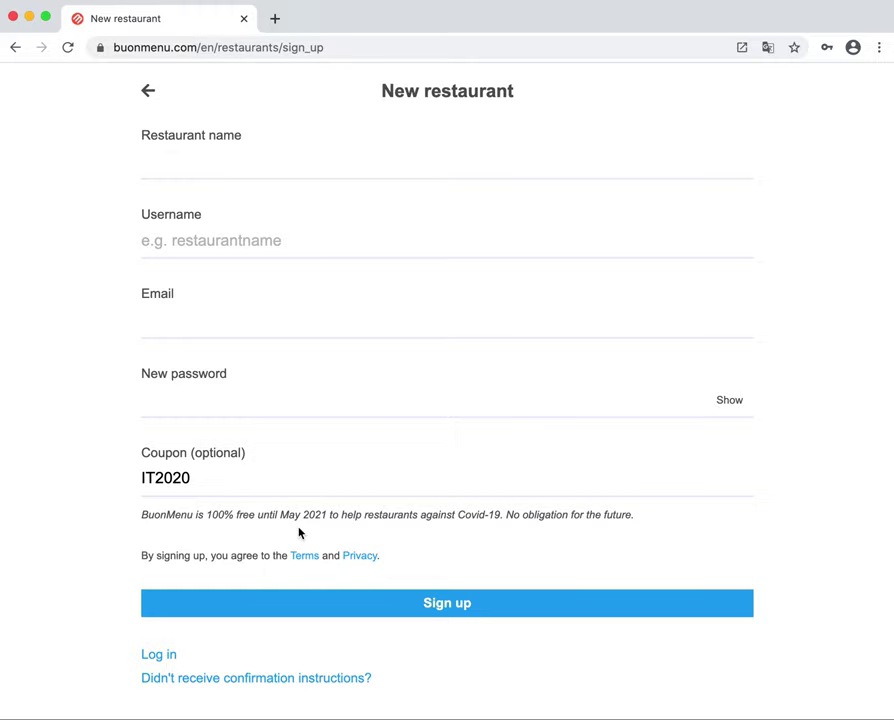
Return to the about page, view the Pricing details, then go back to the overview.
left_click(148, 90)
scroll(245, 410, "down", 1)
scroll(245, 410, "down", 5)
left_click(180, 678)
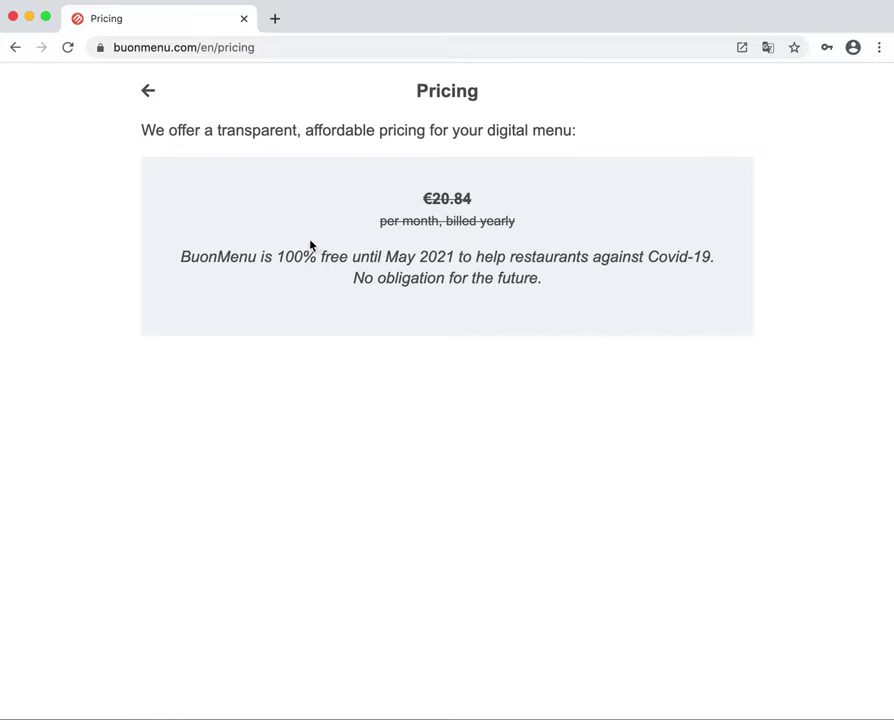
left_click(152, 100)
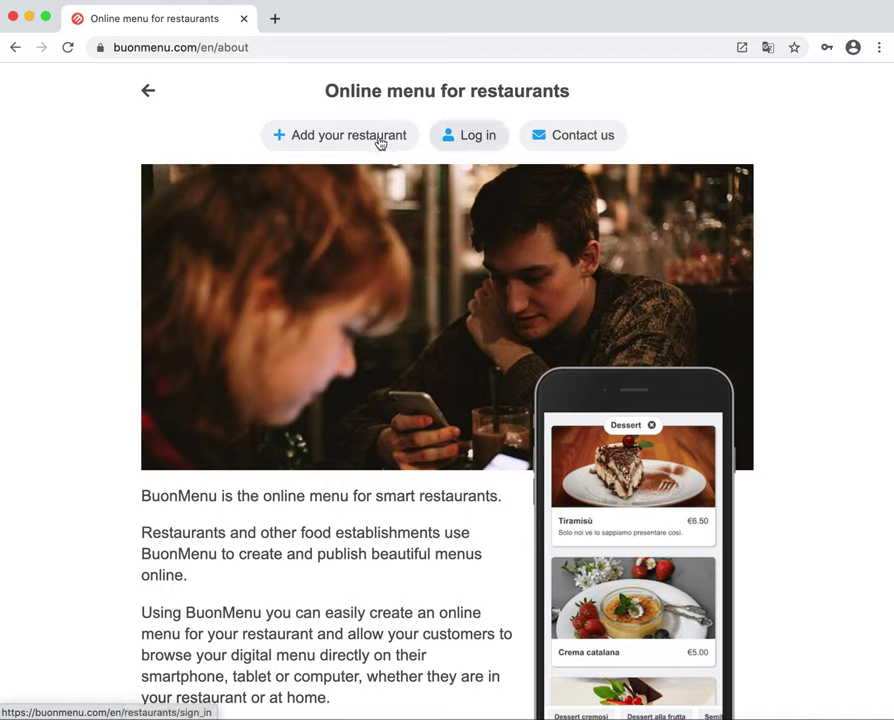
Log in to the Ristorante Da Mario account with the saved credentials.
left_click(458, 140)
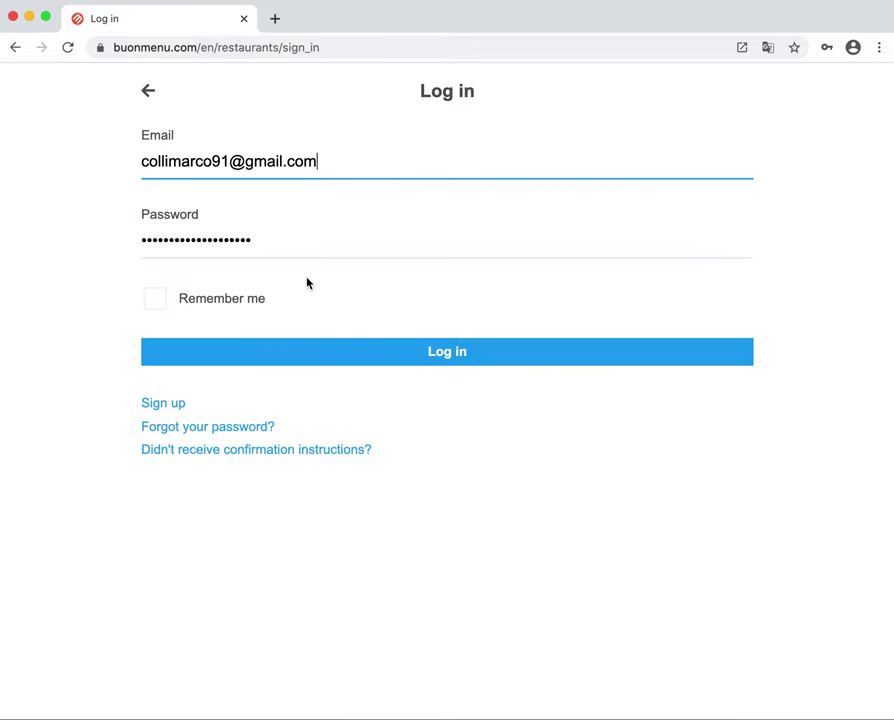
left_click(340, 354)
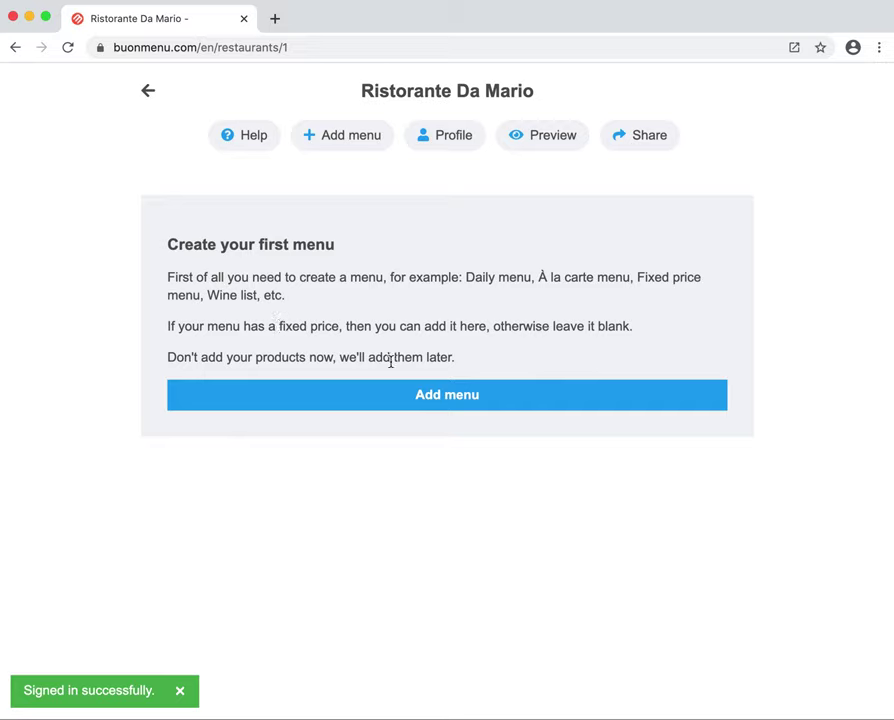
Create the restaurant's first menu, named 'Our menu'.
left_click(456, 404)
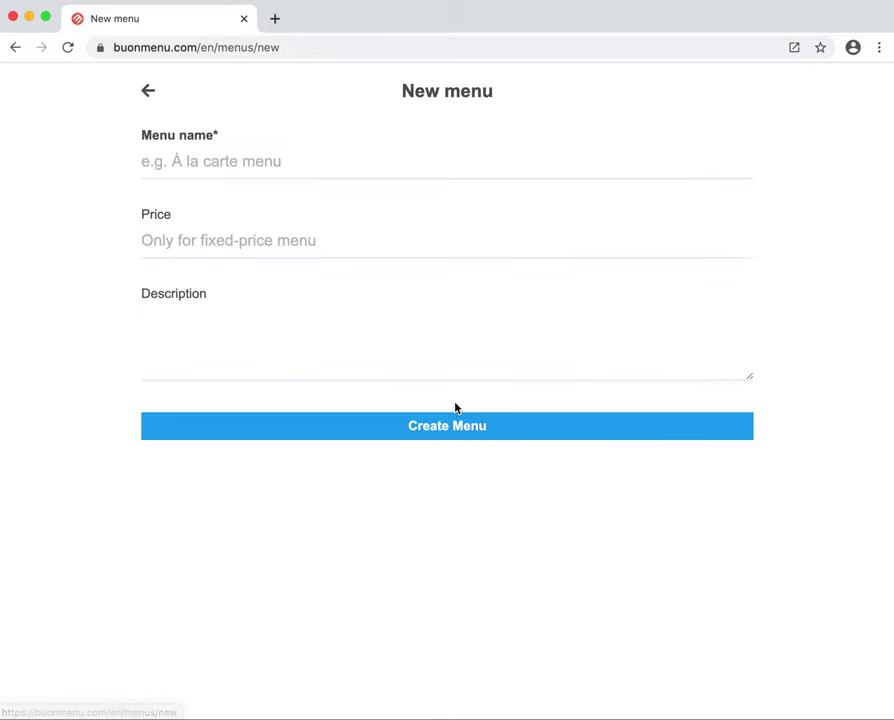
left_click(244, 166)
type("Our menu")
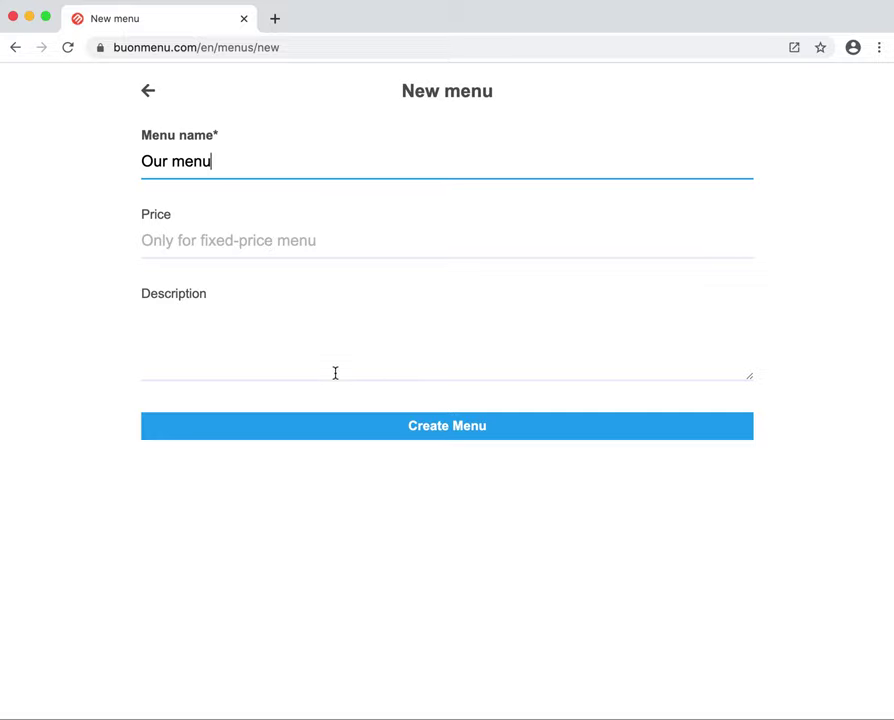
left_click(359, 436)
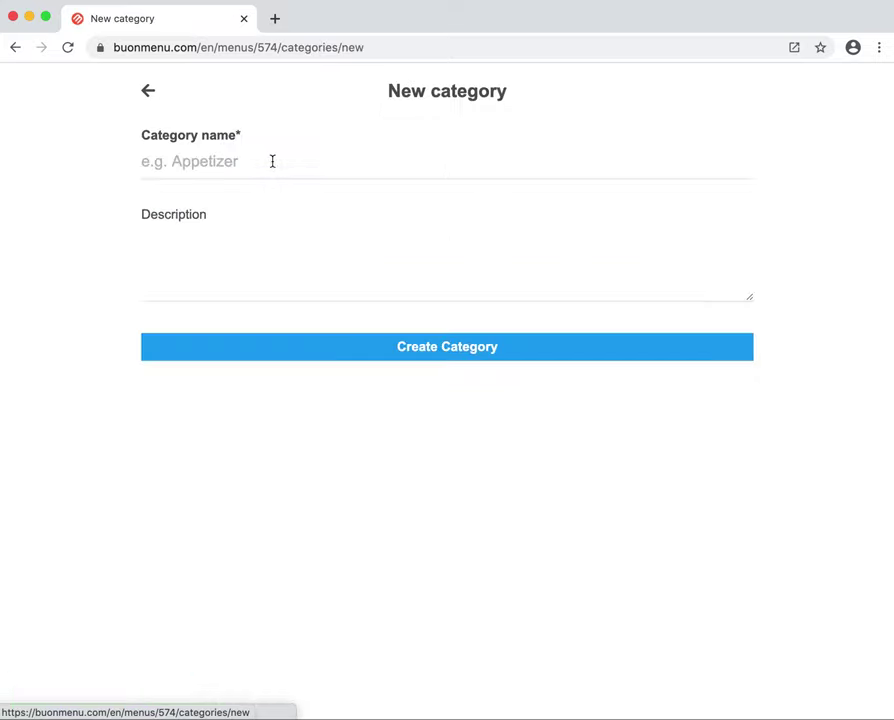
Create a new category named 'Appetizer'.
left_click(287, 168)
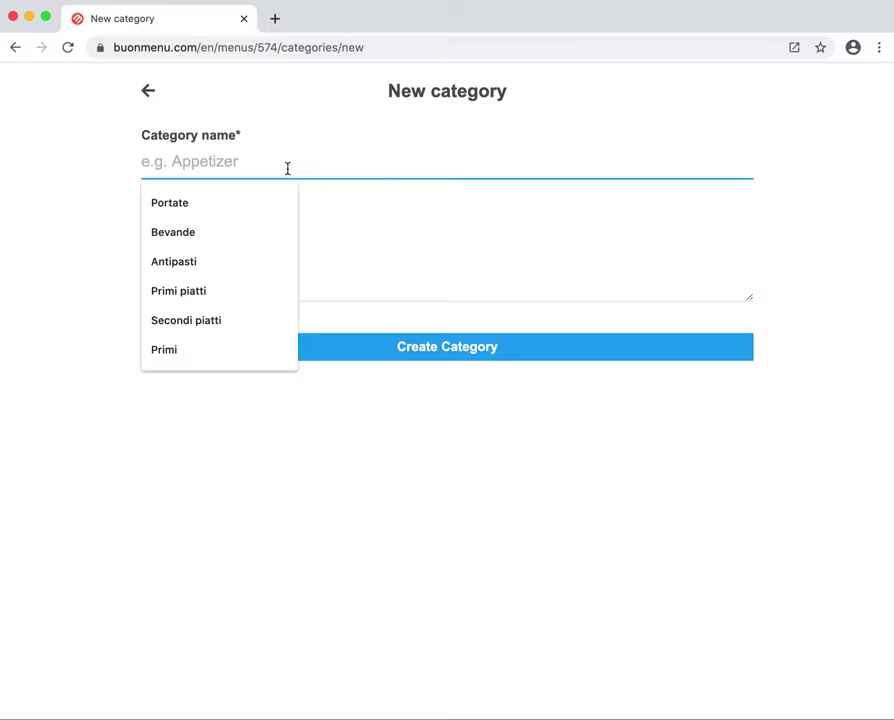
type("Appetizer")
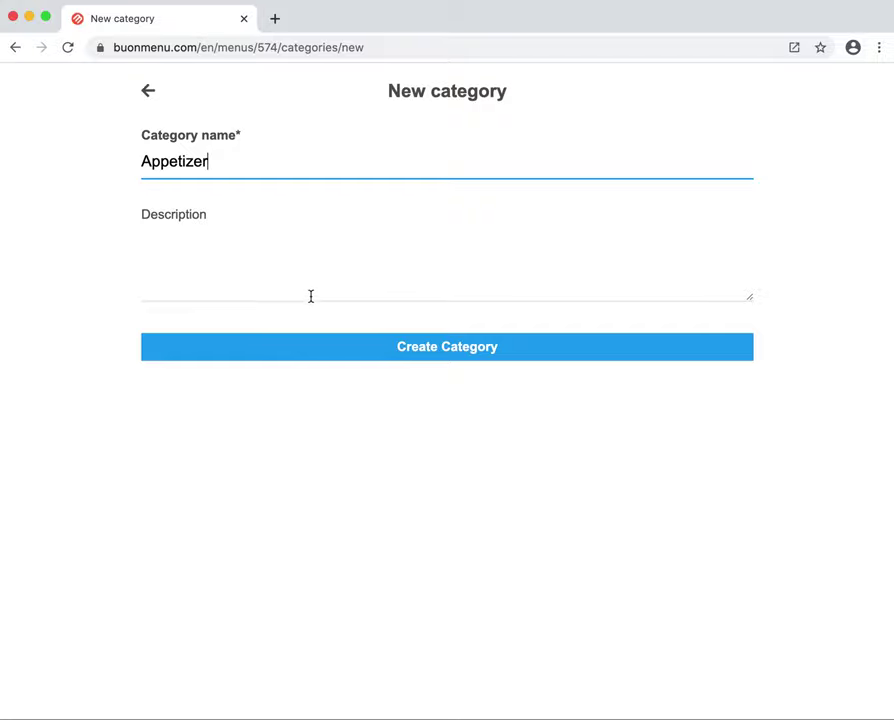
left_click(320, 346)
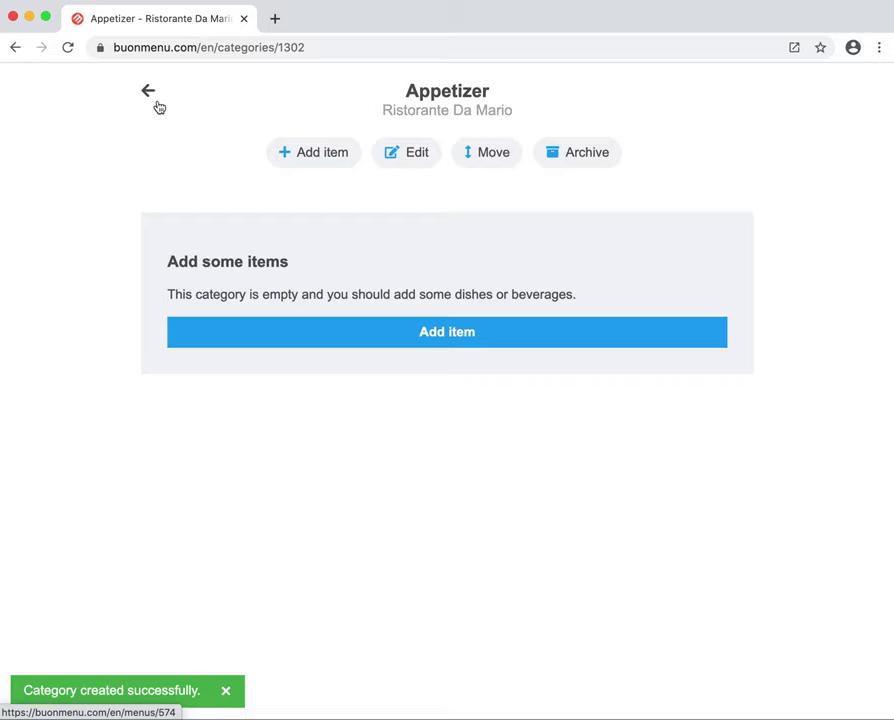
Start a new Appetizer item named 'Example appetizer' with price 10.
left_click(337, 160)
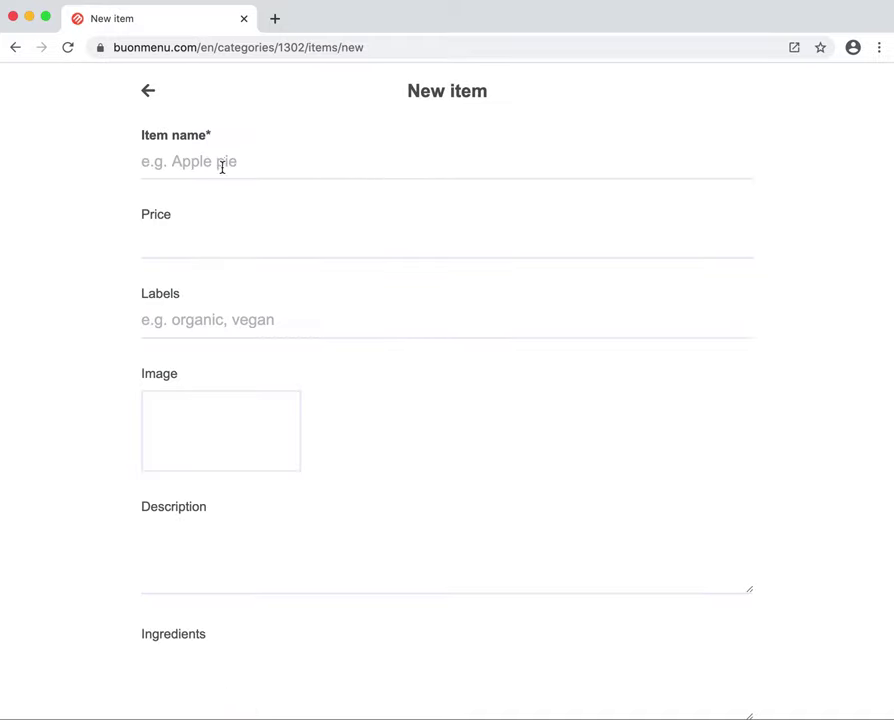
left_click(235, 171)
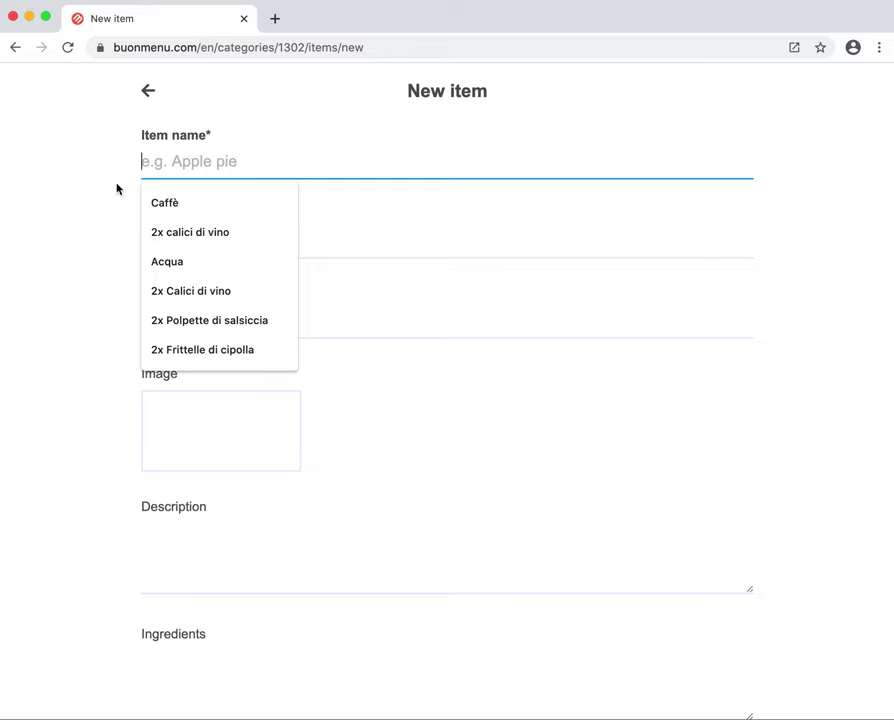
type("Example appetizer")
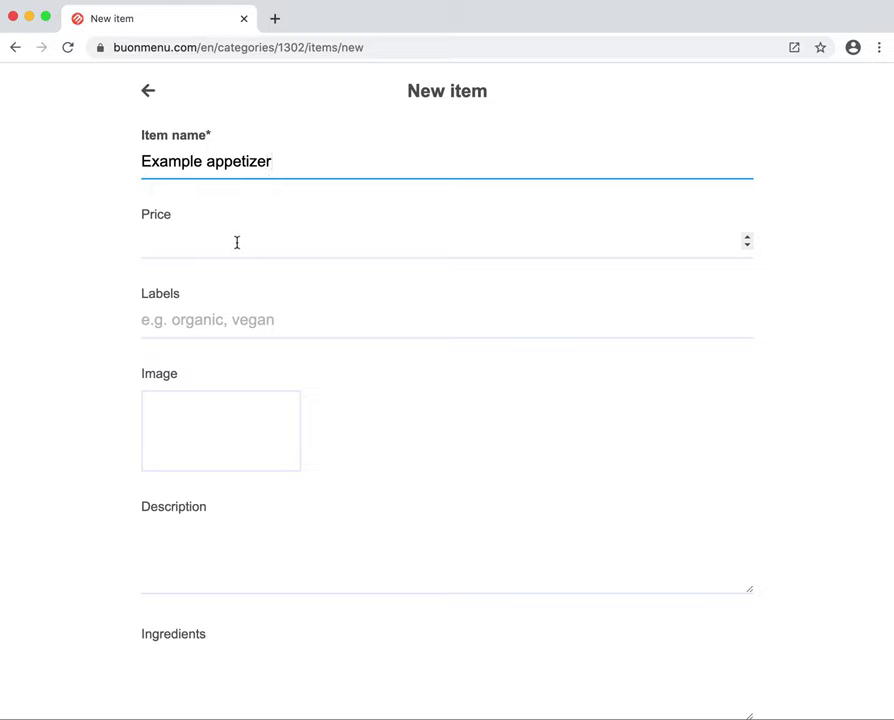
left_click(244, 247)
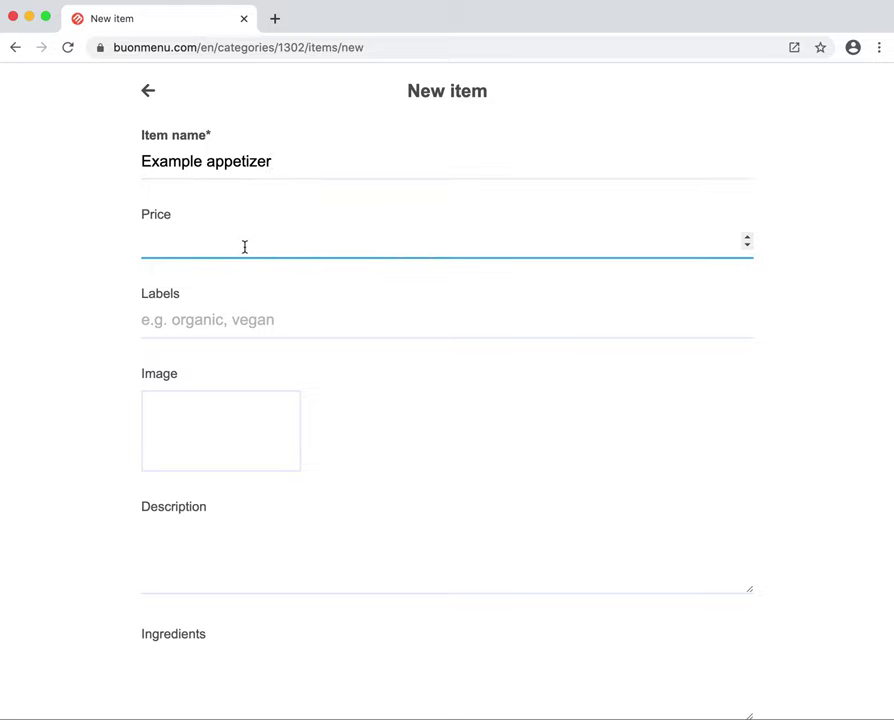
type("10")
Leave the item's labels empty and look over the rest of the New item form.
left_click(193, 320)
left_click(126, 312)
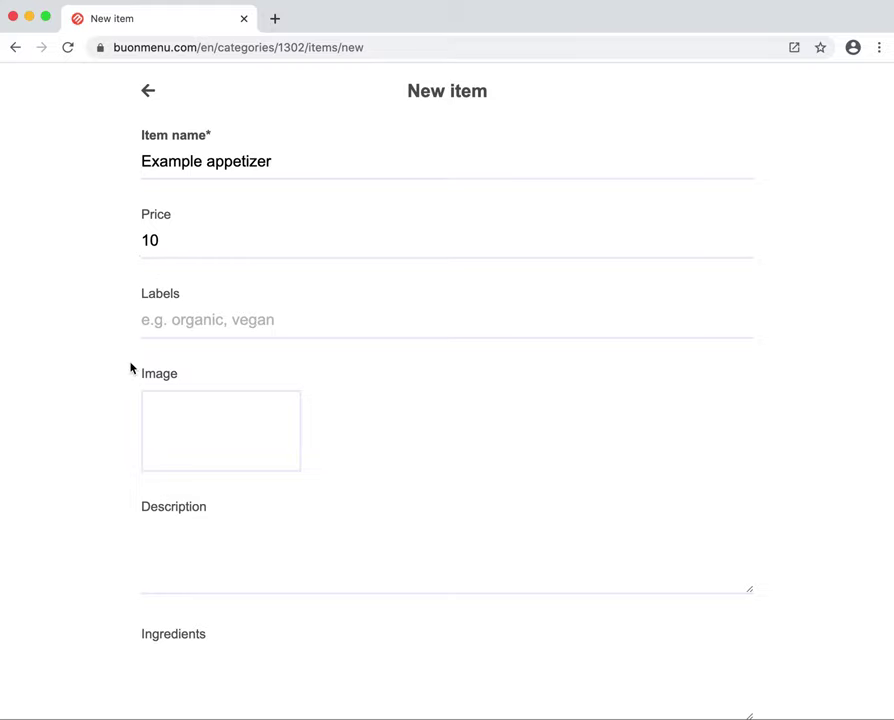
scroll(134, 396, "down", 1)
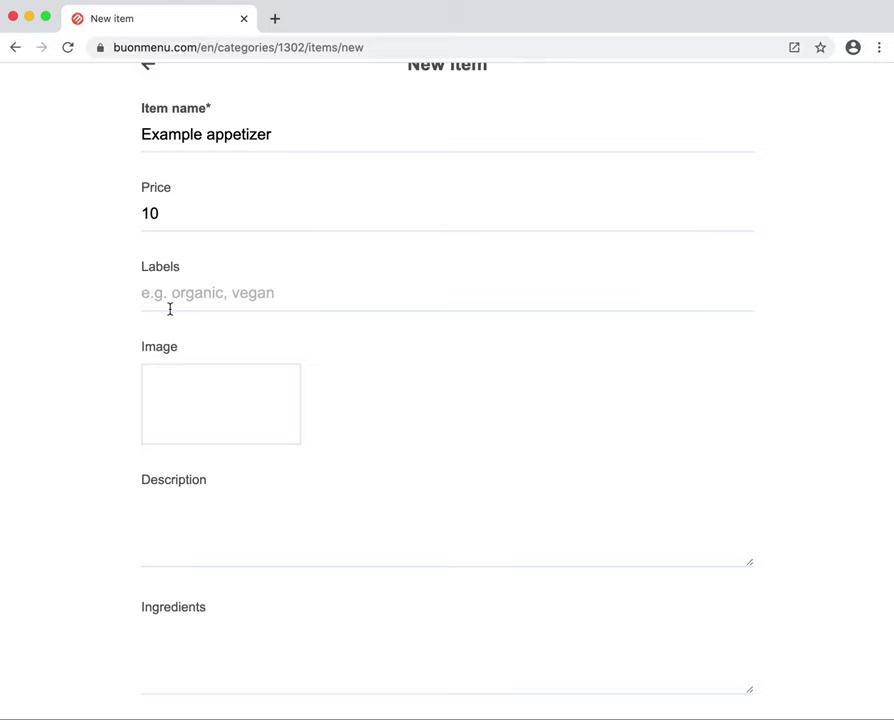
scroll(134, 390, "down", 2)
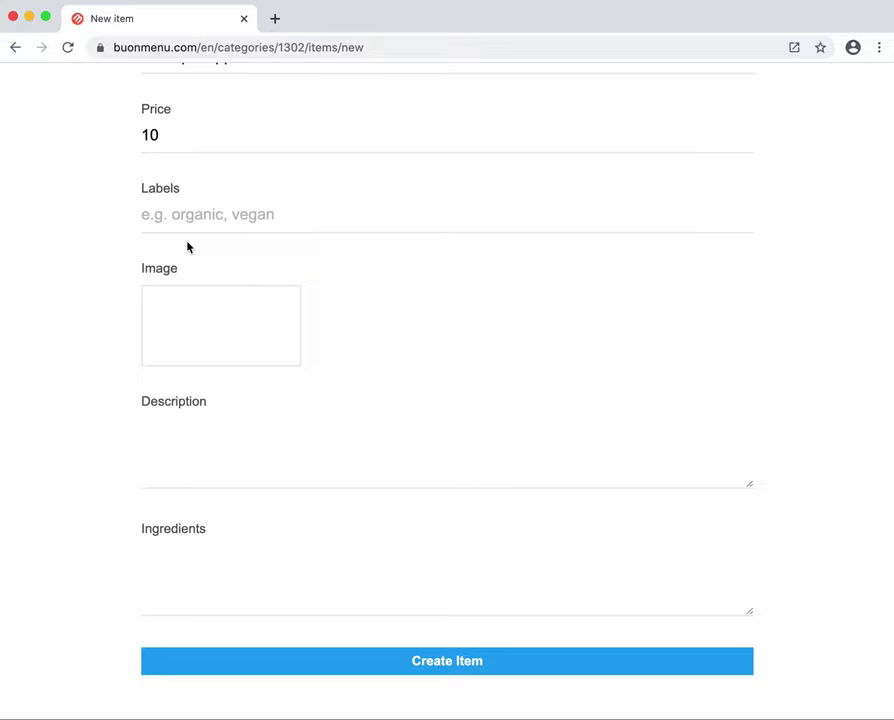
scroll(174, 345, "up", 2)
scroll(243, 421, "down", 2)
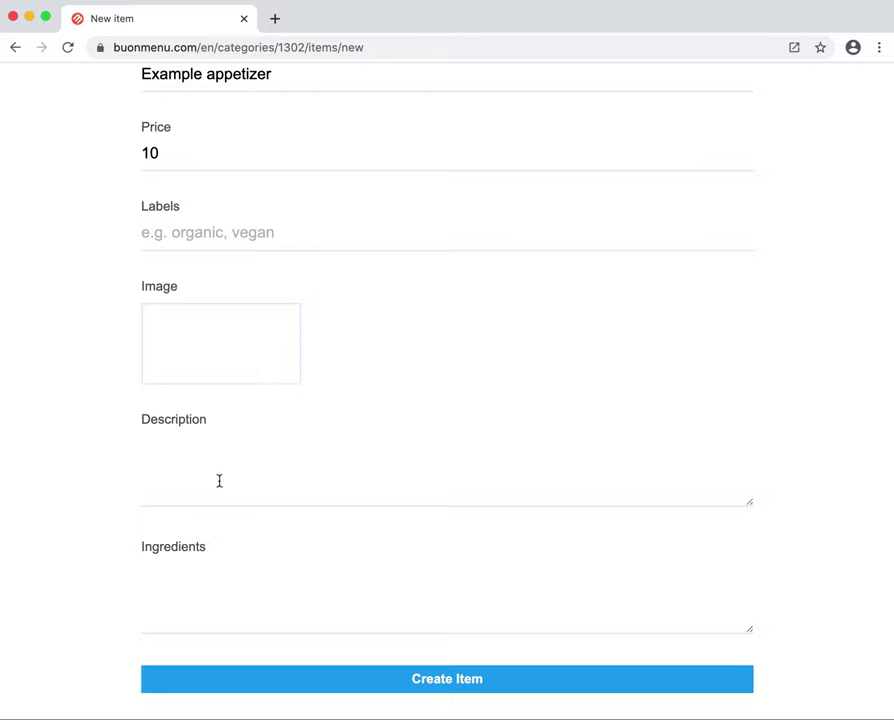
scroll(236, 605, "down", 1)
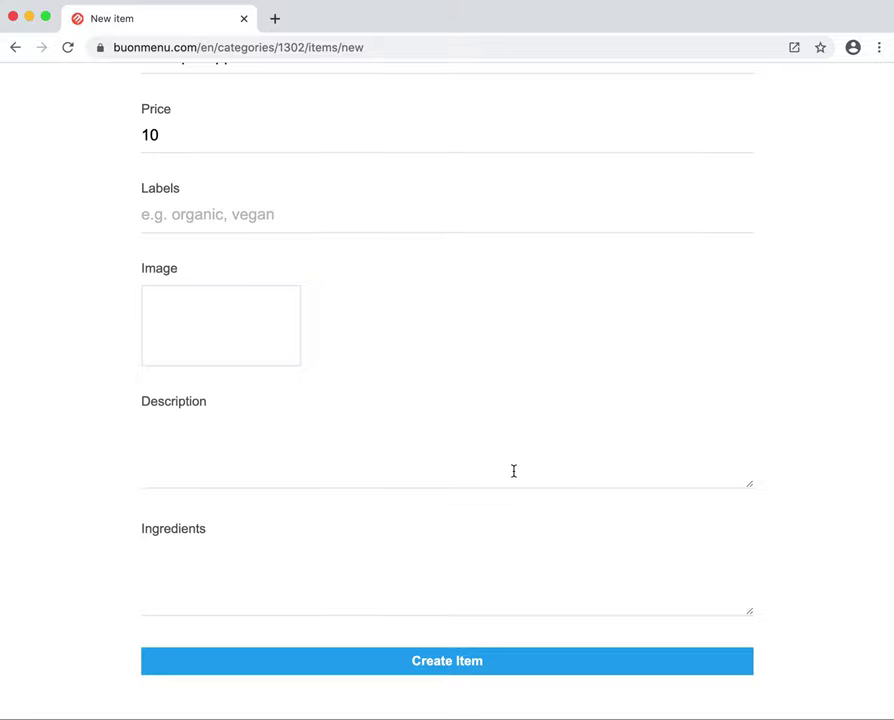
scroll(514, 472, "up", 1)
scroll(516, 476, "down", 1)
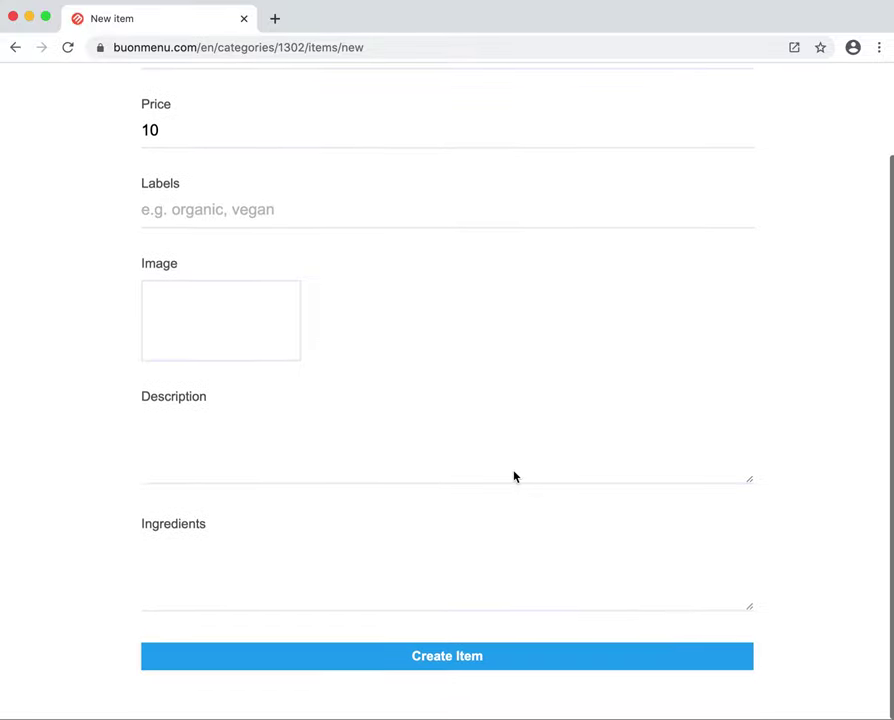
Create the Example appetizer item at 10.00 and navigate back to the Our menu overview.
left_click(465, 661)
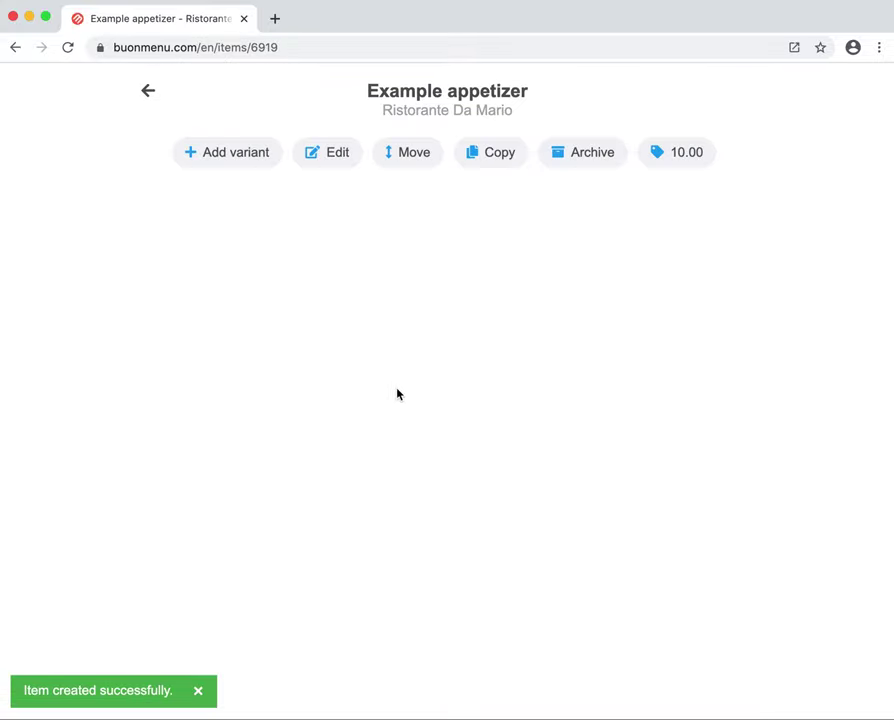
left_click(152, 98)
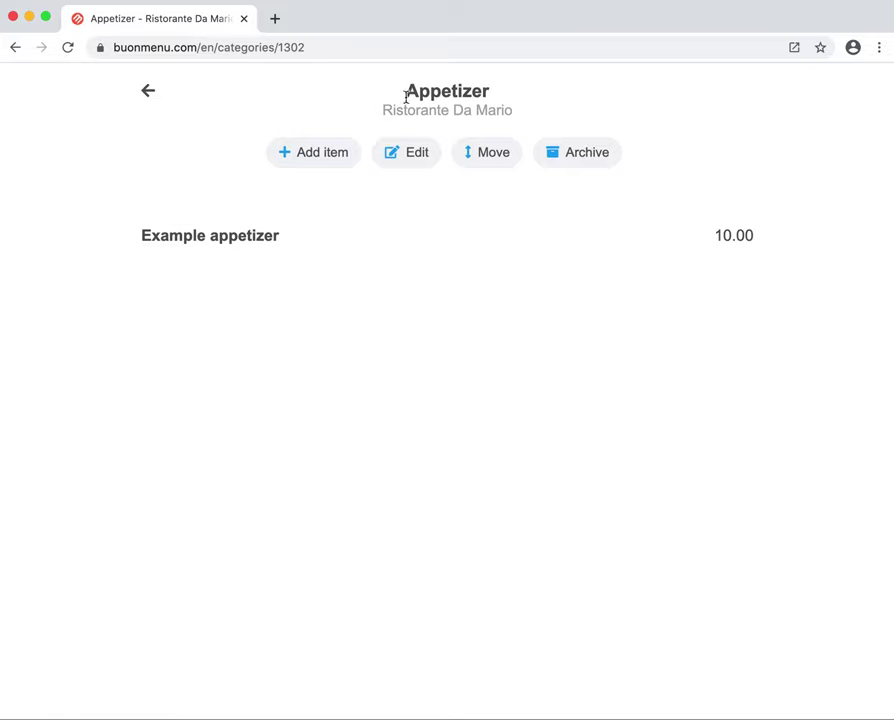
left_click(150, 94)
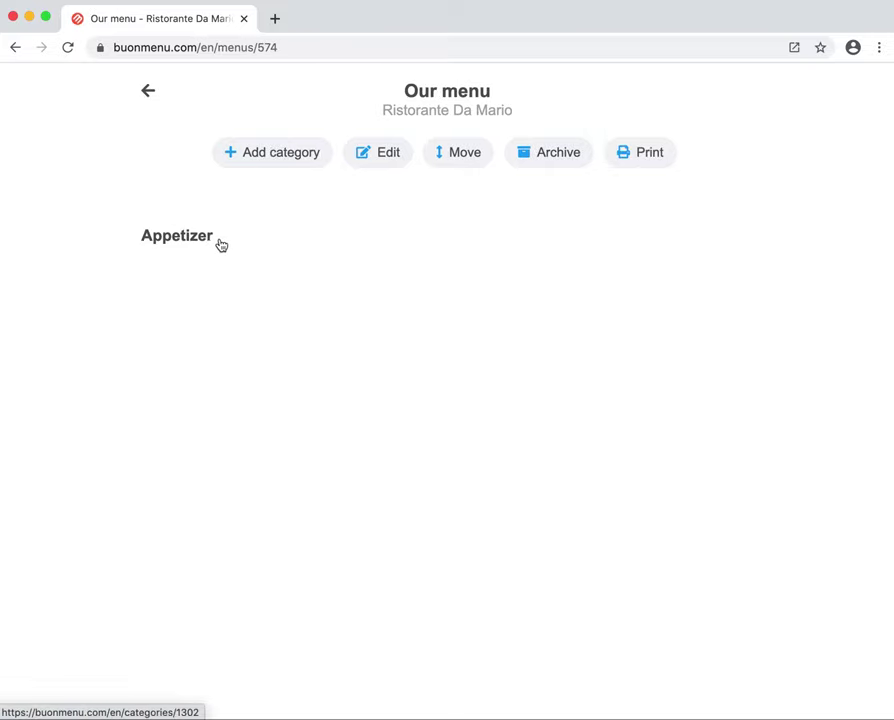
Add a new menu category named 'First course'.
left_click(271, 153)
left_click(270, 163)
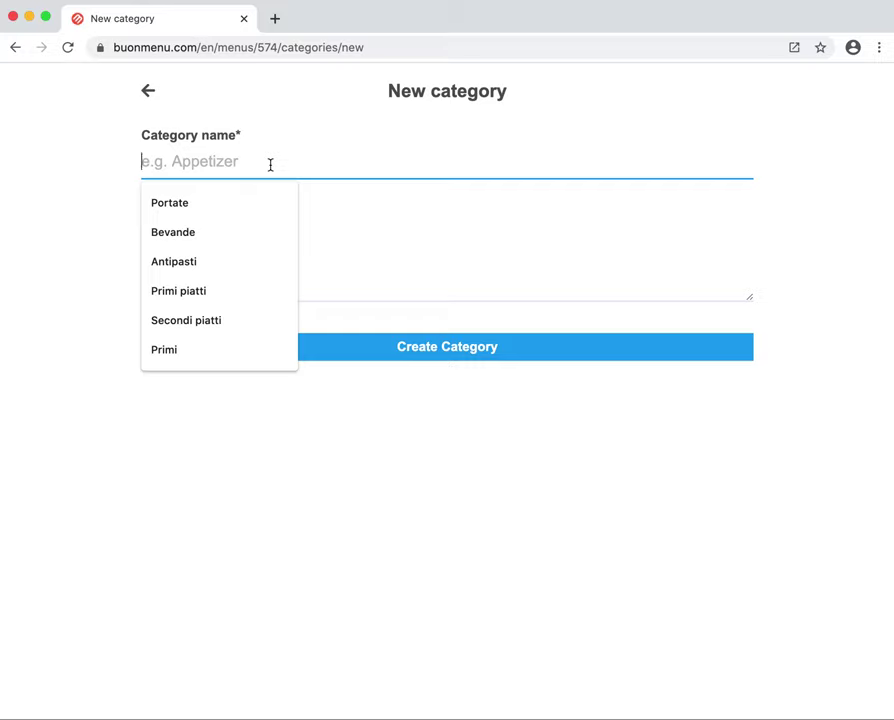
type("First course")
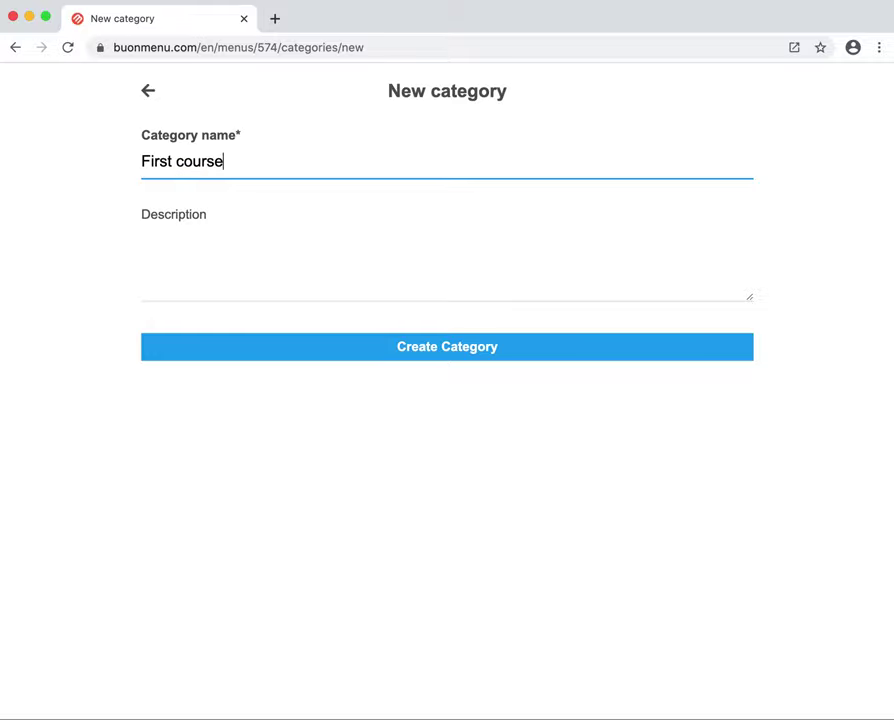
left_click(316, 347)
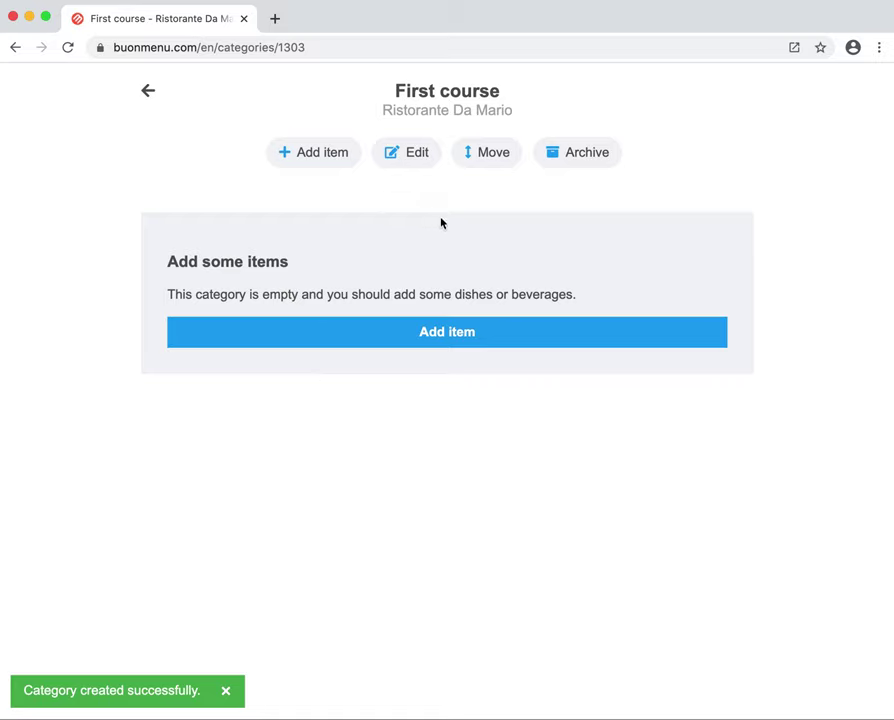
Start a new First course item named Spaghetti priced at 12,50.
left_click(318, 161)
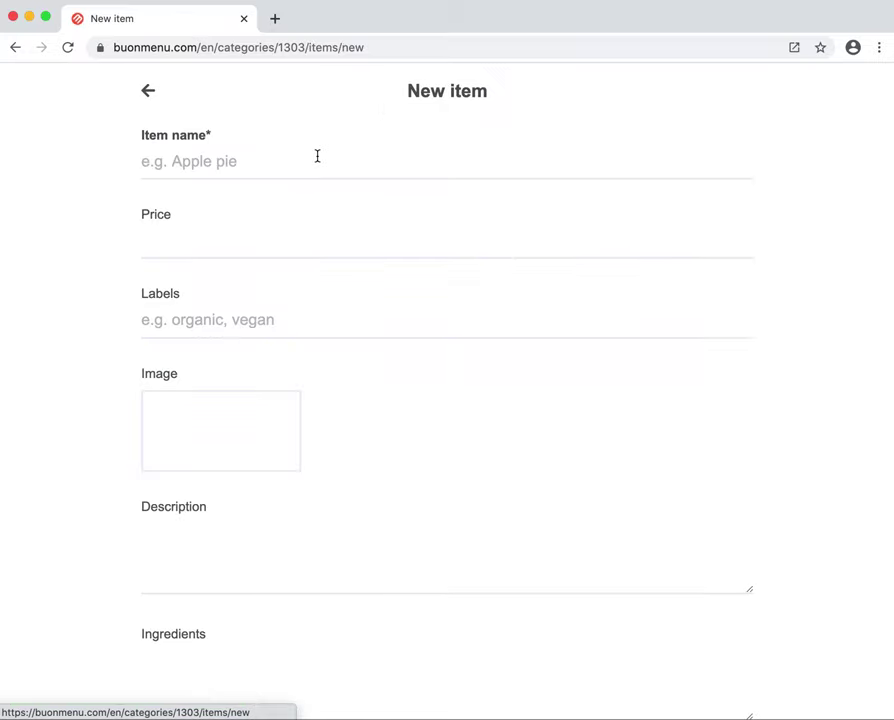
scroll(313, 252, "down", 2)
scroll(313, 252, "up", 2)
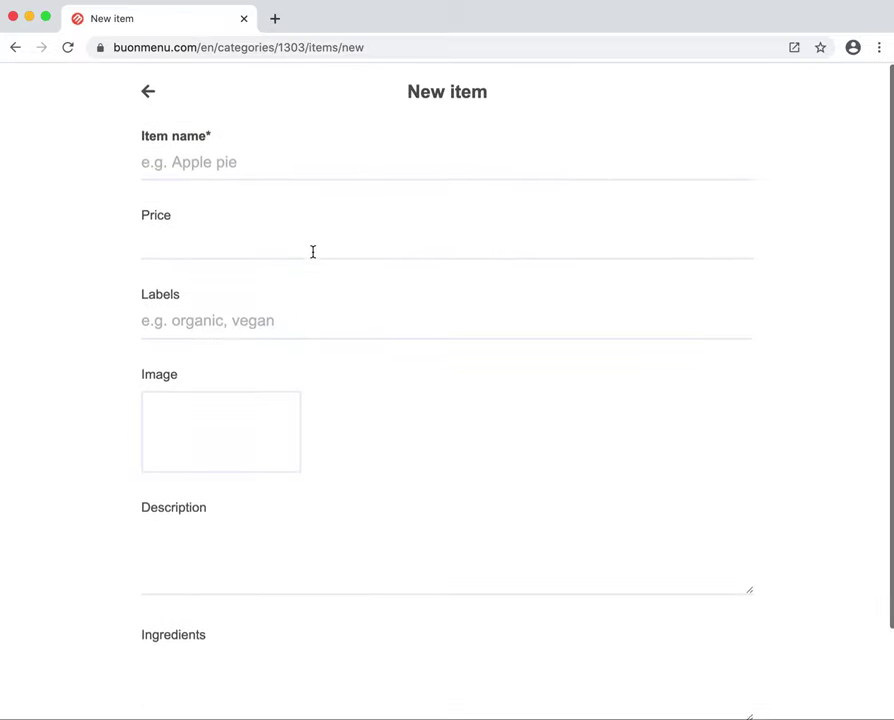
left_click(236, 166)
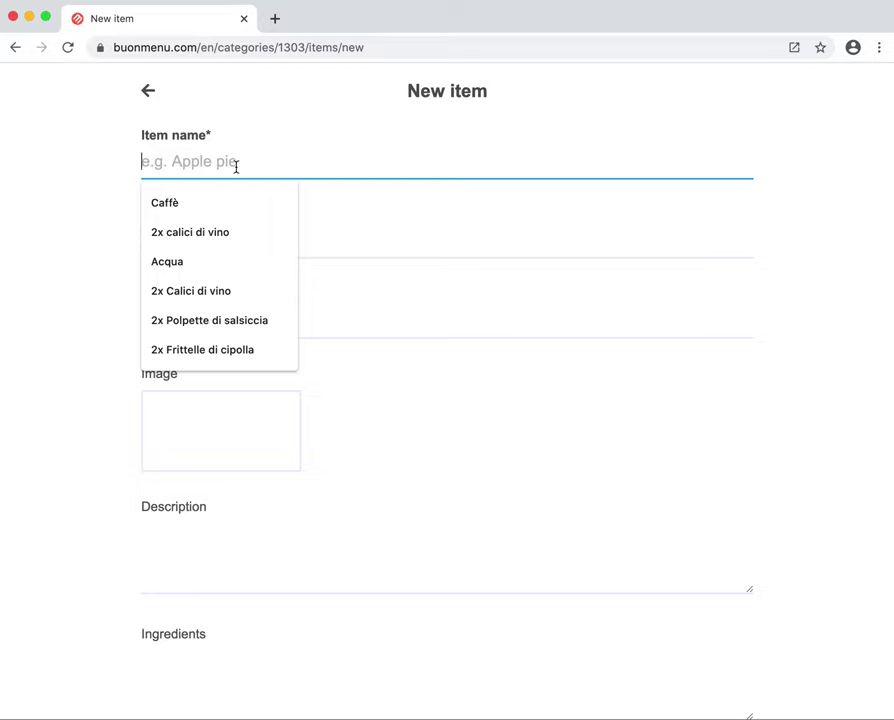
type("Spaghetti")
left_click(238, 244)
type("12,50")
Tag the Spaghetti item with the vegan label and bring up its image file chooser.
left_click(274, 323)
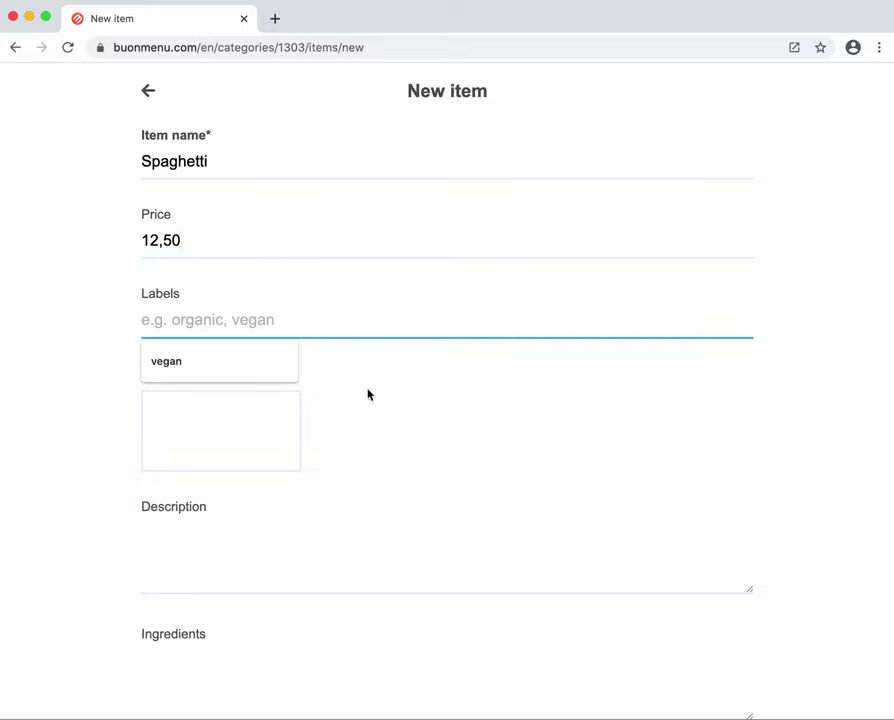
left_click(256, 370)
scroll(180, 426, "down", 2)
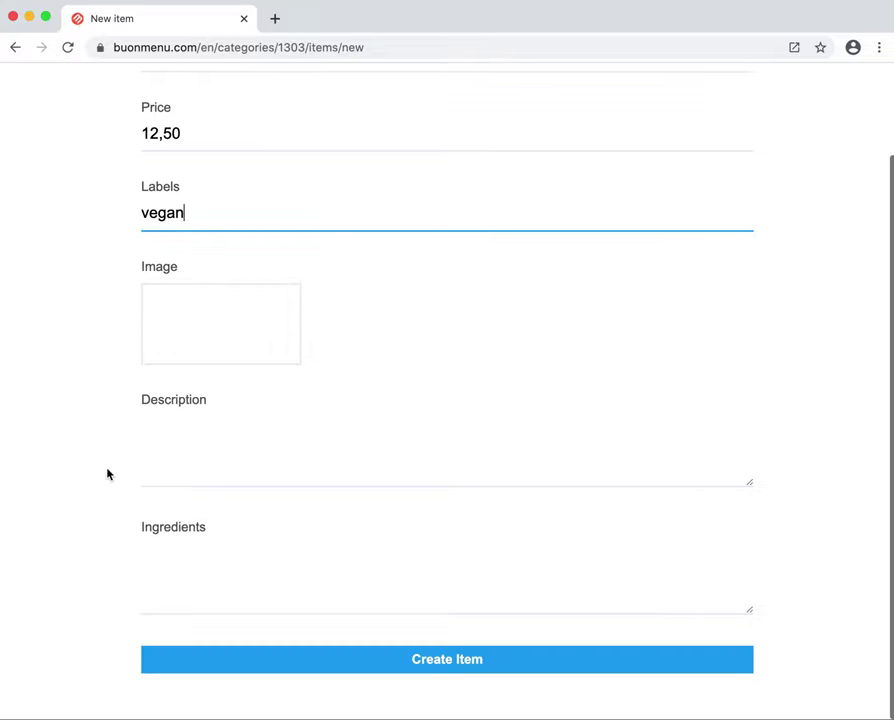
left_click(218, 341)
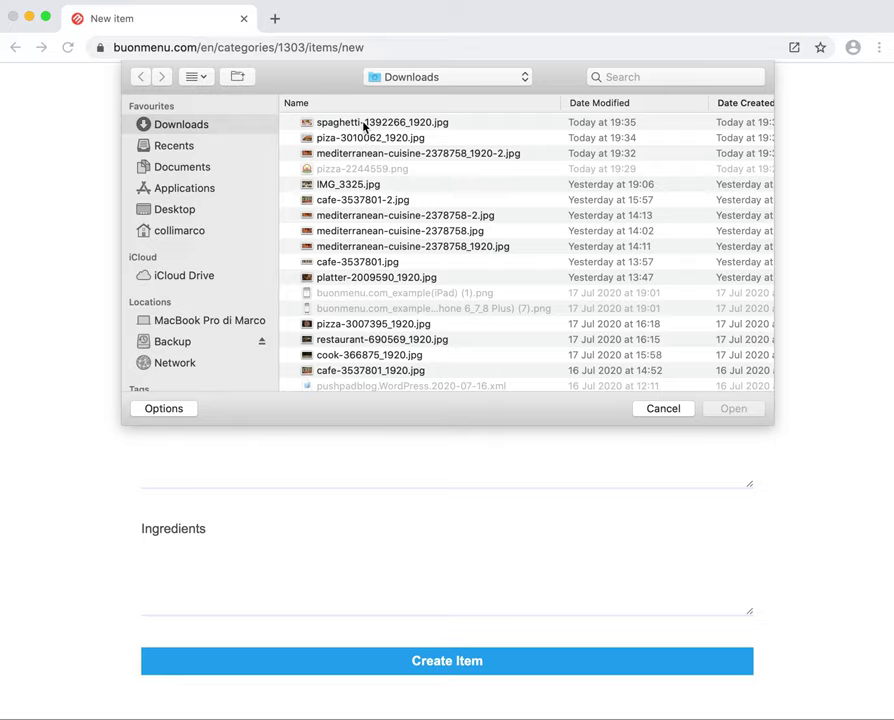
Attach spaghetti-1392266_1920.jpg as the Spaghetti item's image.
left_click(364, 121)
left_click(734, 409)
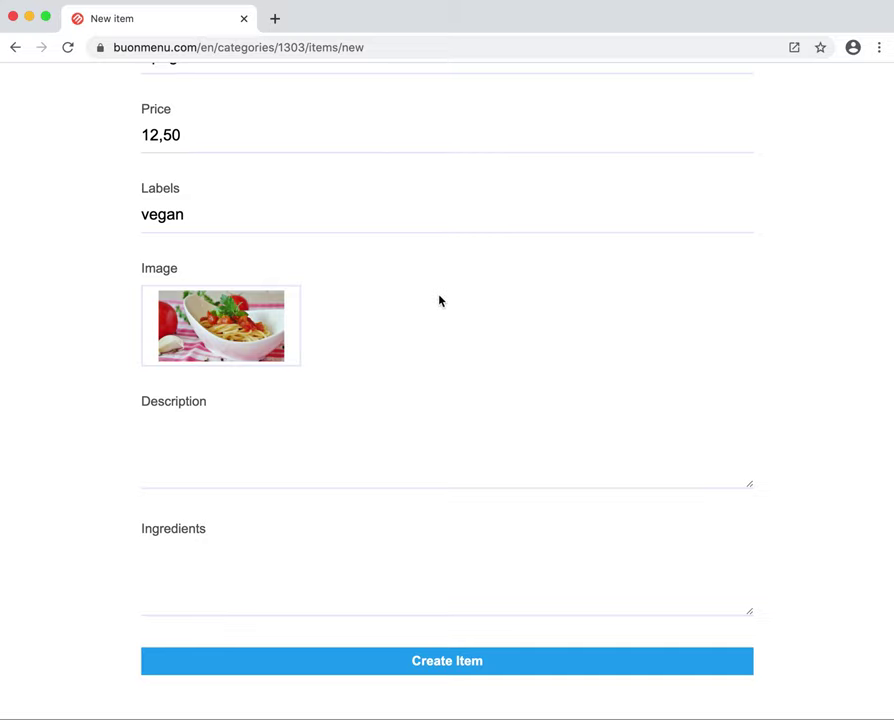
scroll(439, 300, "up", 3)
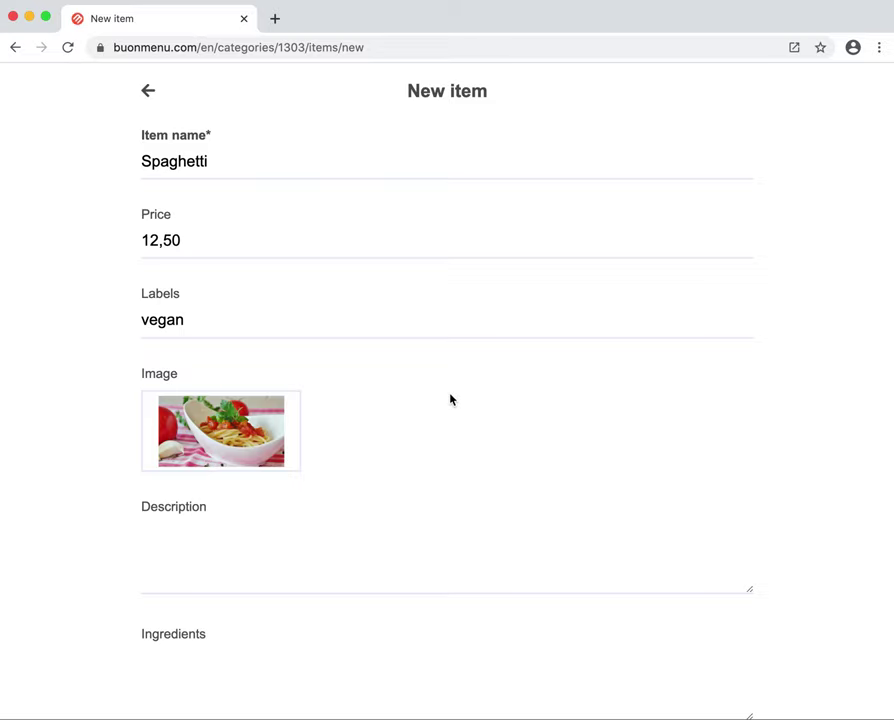
scroll(450, 400, "down", 3)
scroll(450, 400, "up", 2)
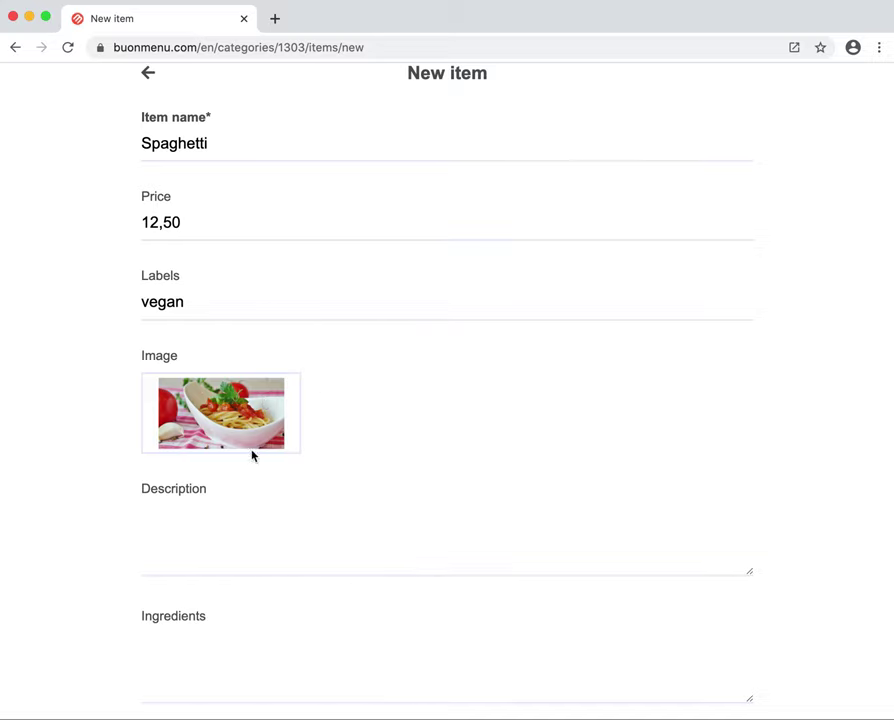
scroll(412, 390, "down", 2)
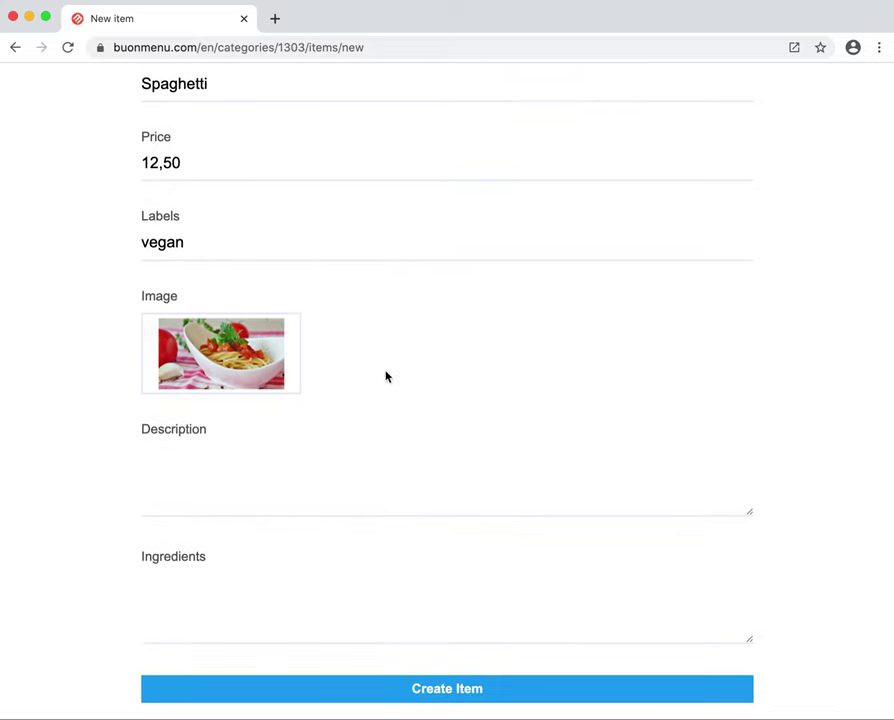
scroll(380, 420, "down", 1)
Describe Spaghetti as 'A perfect Italian recipe...' and create the item, dismissing the confirmation.
left_click(352, 457)
type("A perfe")
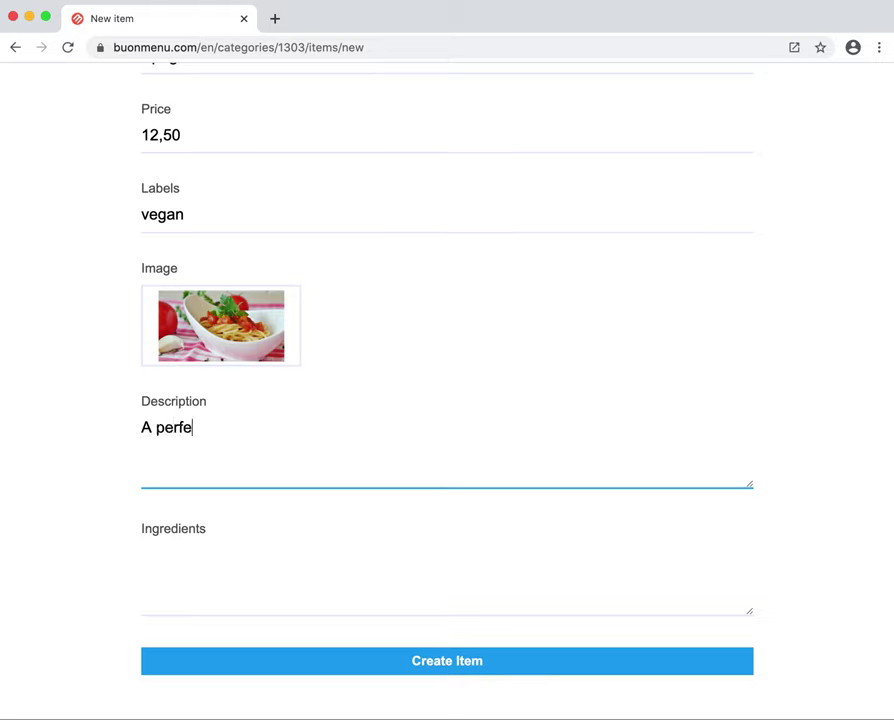
type("ct Italian recipe...")
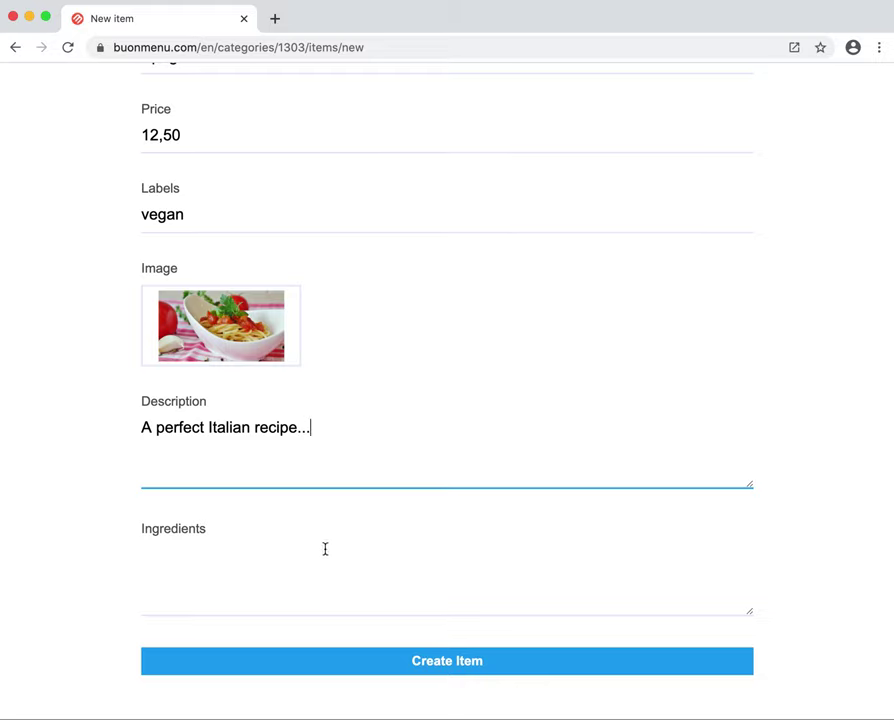
left_click(343, 663)
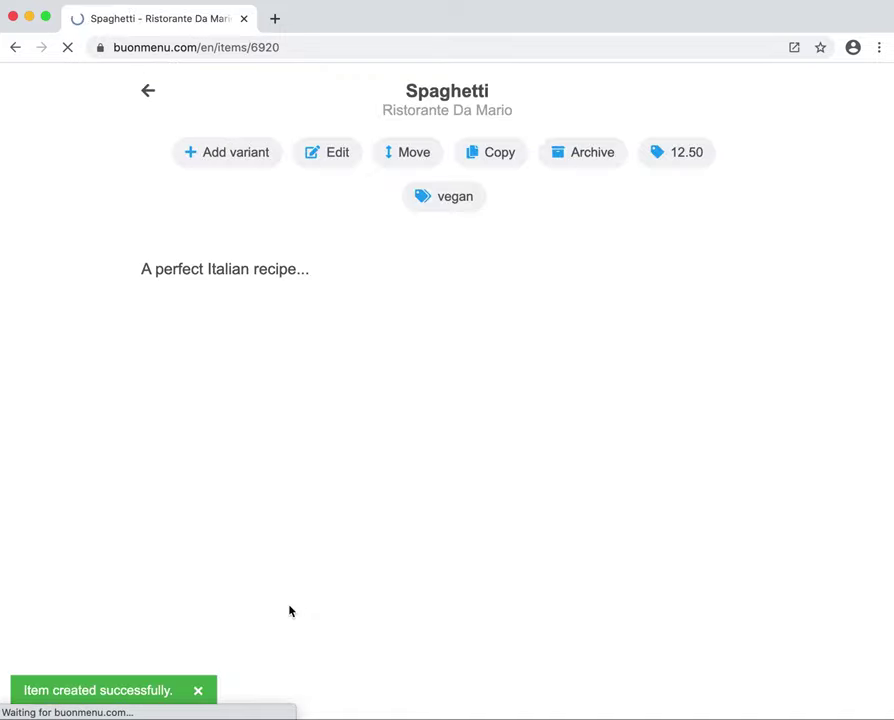
left_click(200, 692)
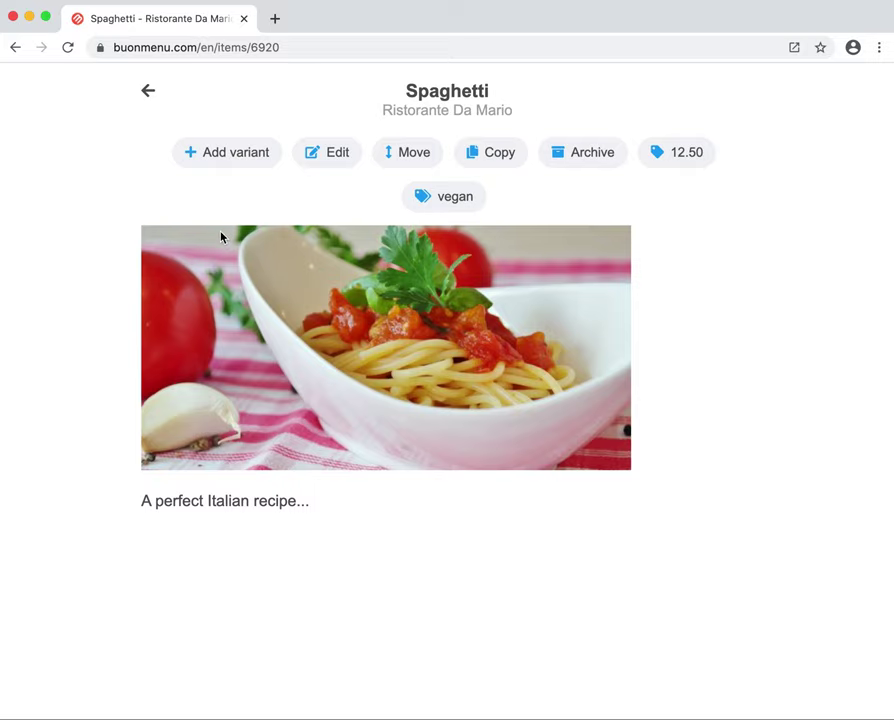
Start another First course item named Pizza with a price of 10.
left_click(151, 93)
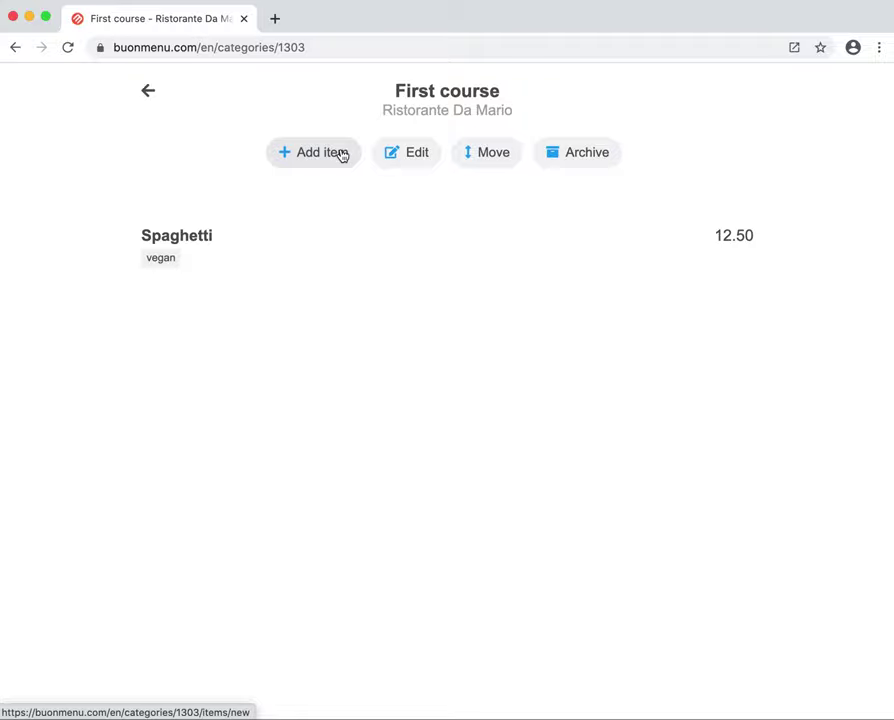
left_click(341, 155)
left_click(304, 162)
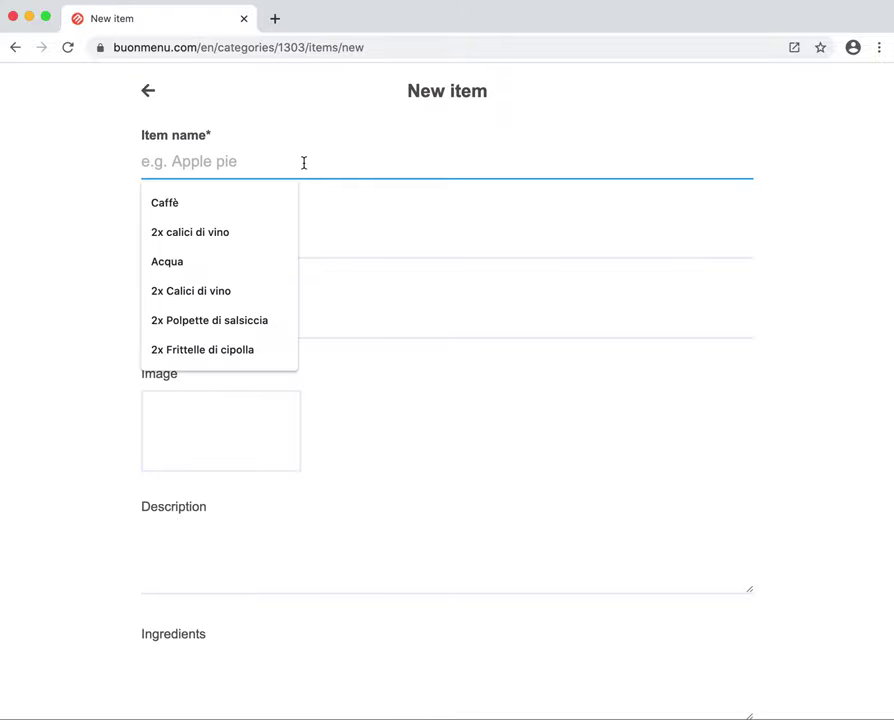
type("Pizza")
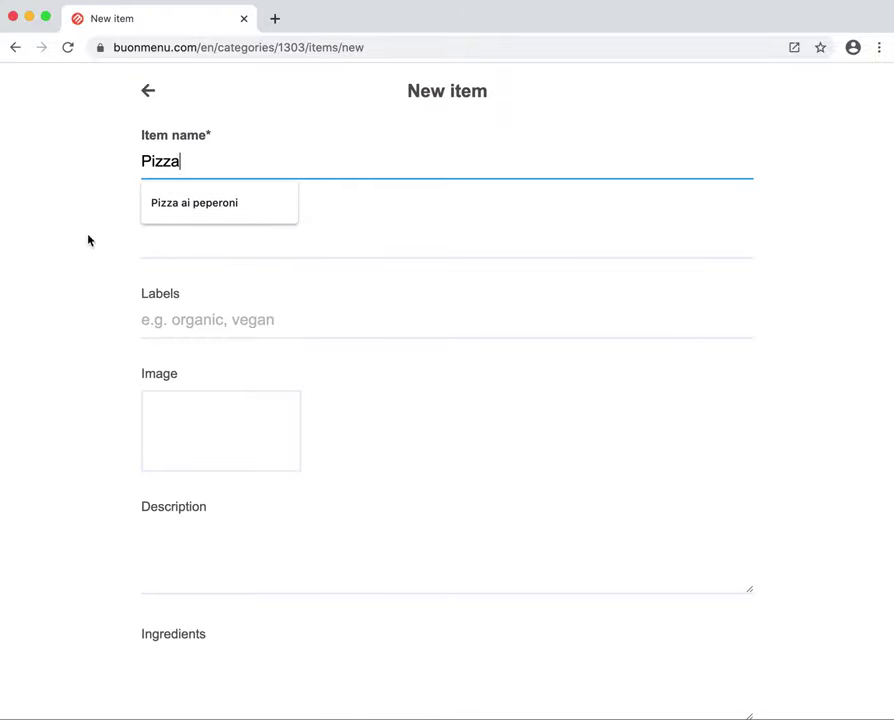
left_click(84, 254)
left_click(170, 250)
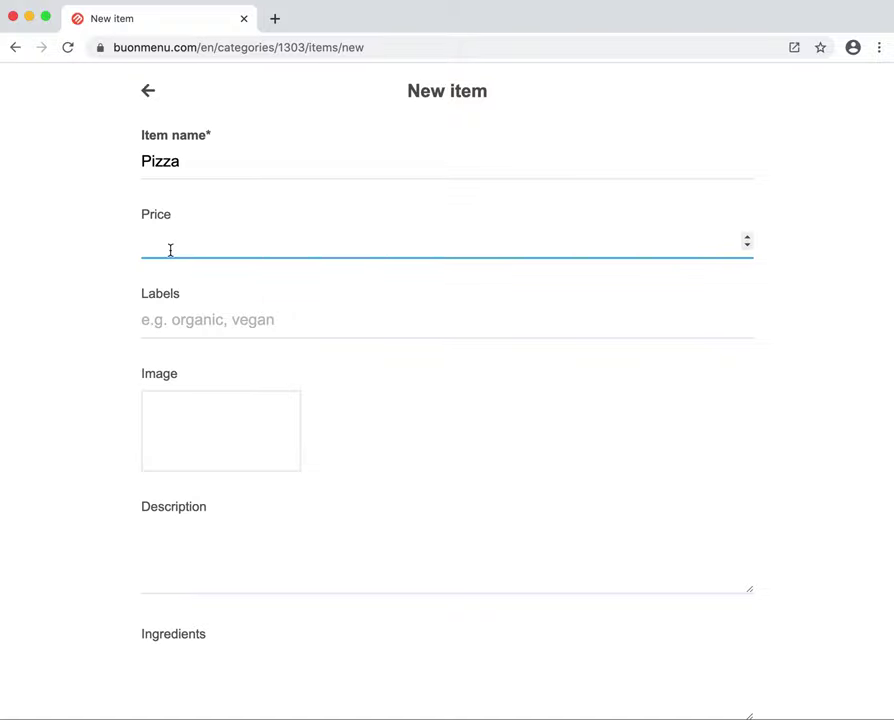
type("10")
Attach piza-3010062_1920.jpg as the Pizza photo and type a placeholder description.
scroll(150, 430, "down", 2)
left_click(232, 358)
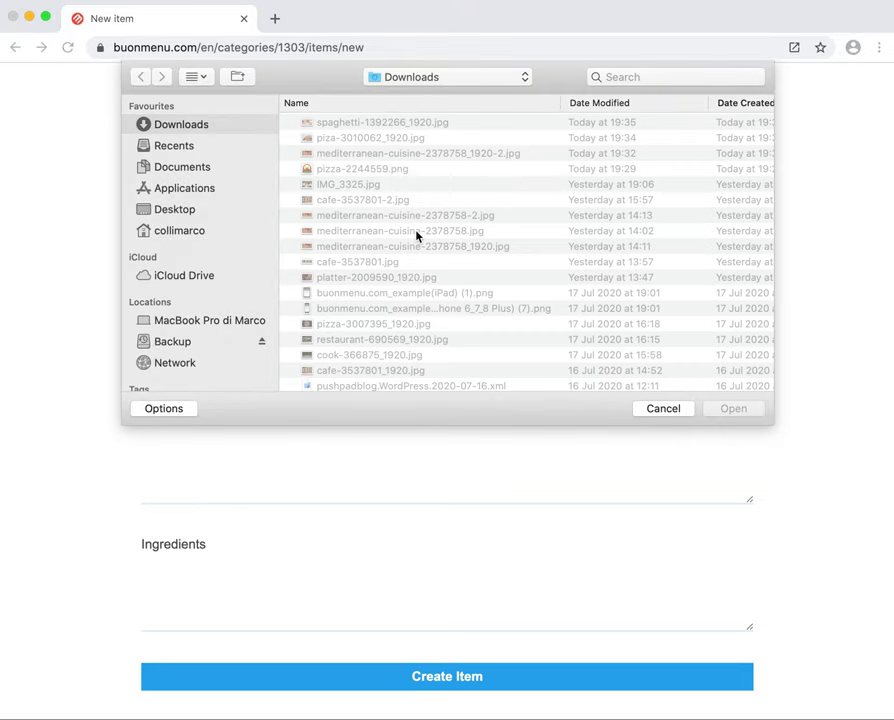
left_click(367, 139)
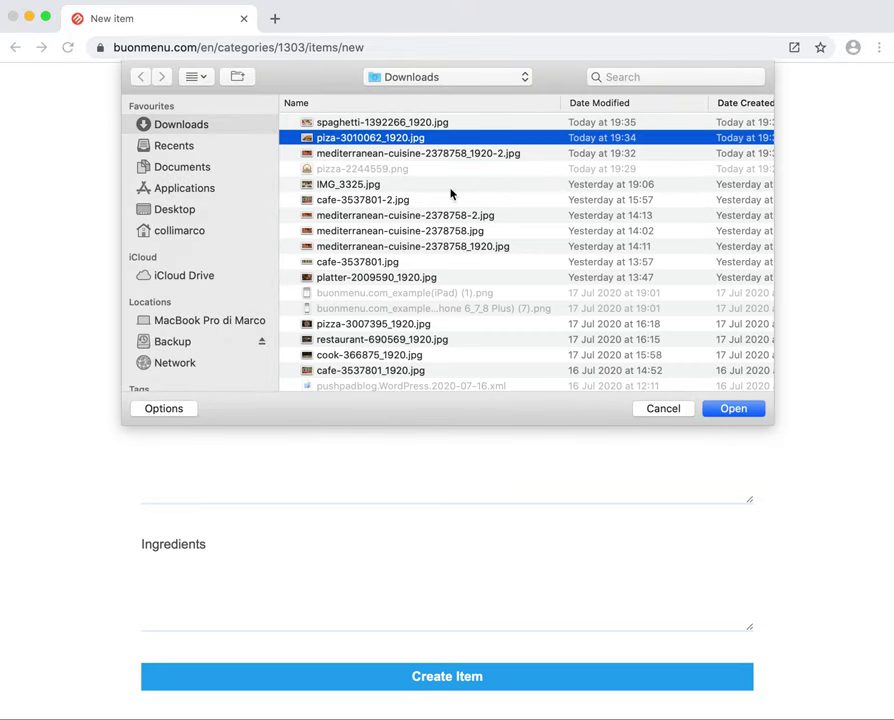
left_click(735, 410)
left_click(346, 496)
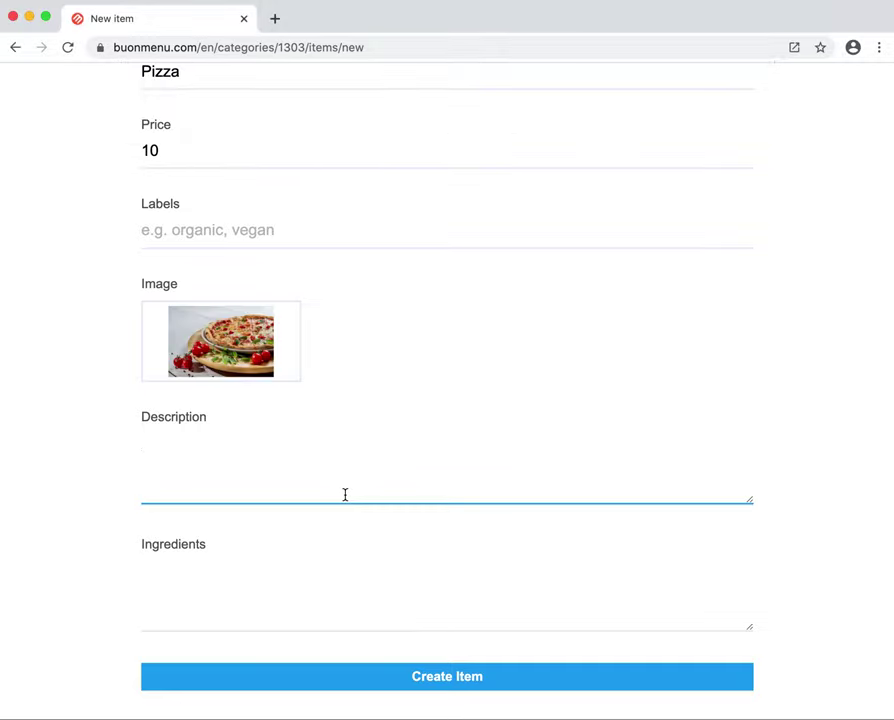
type("Here we add a desc")
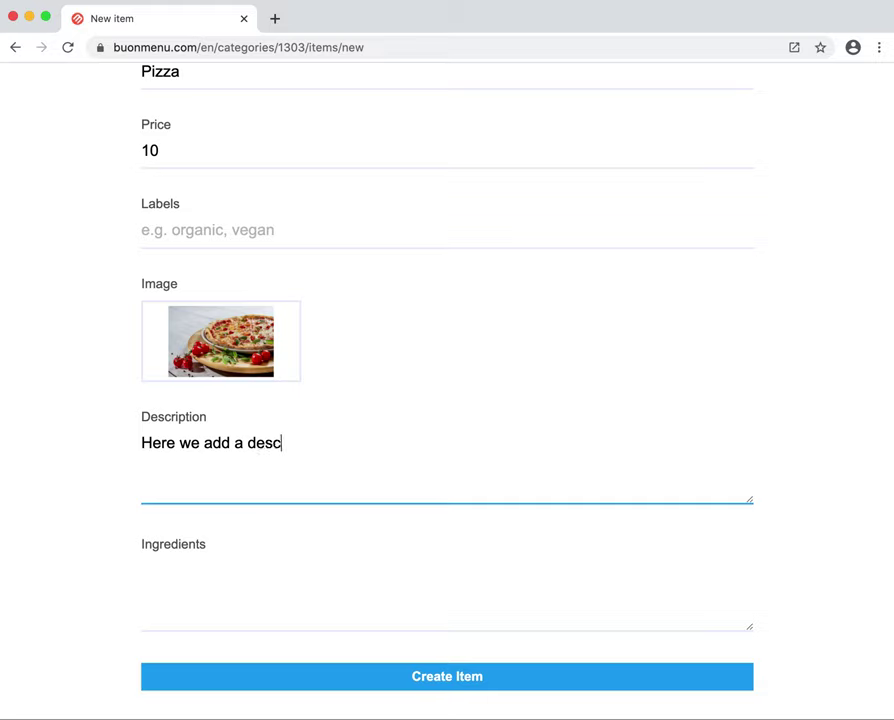
type("ription, adsa")
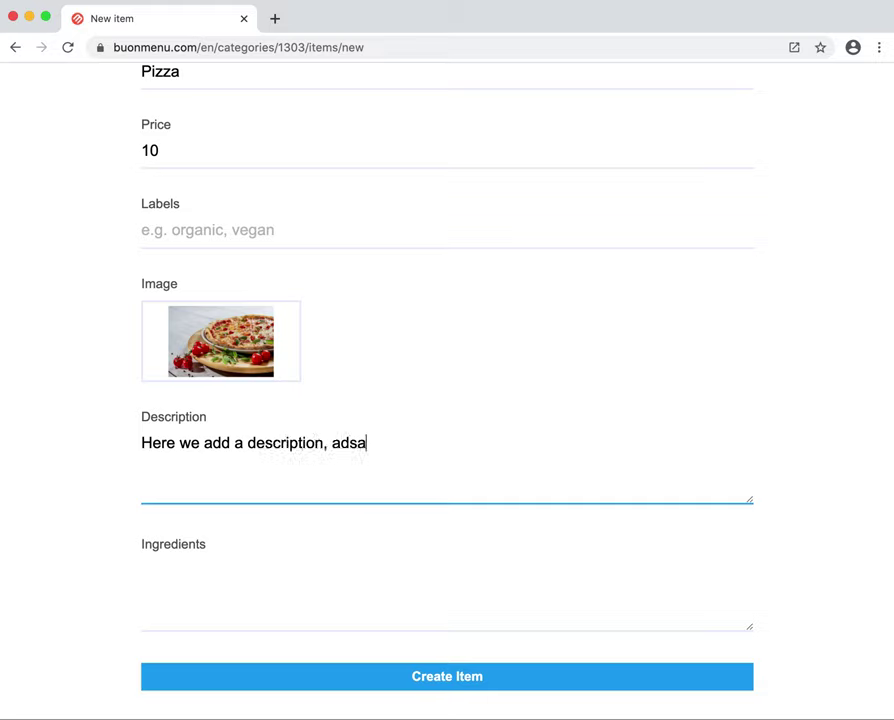
type("sa dsa ds ads as asdasd dasa dd a ds sd")
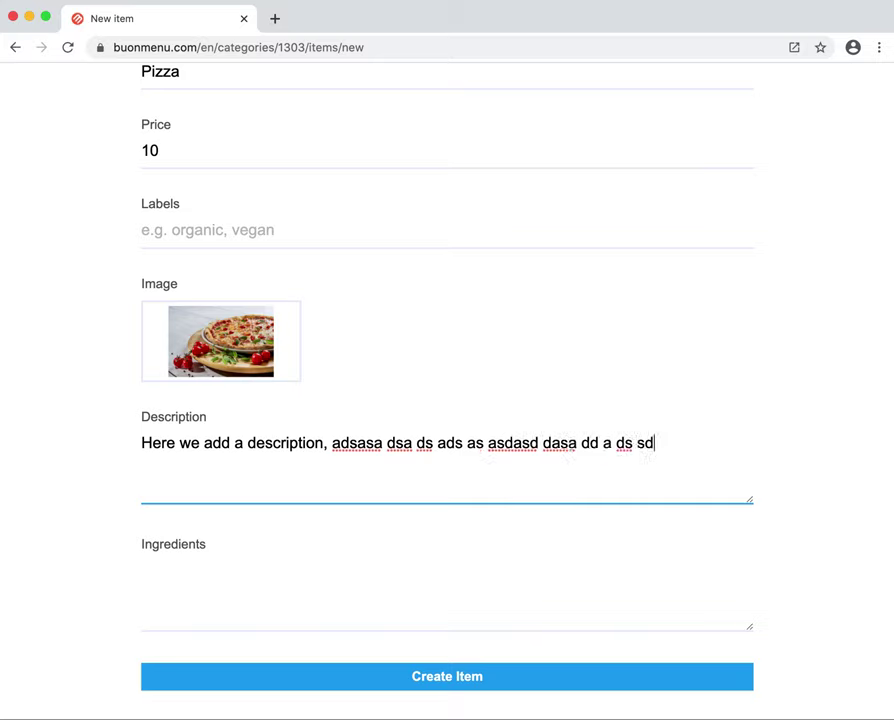
type(" as sadd sds ds  sad asdds da sda sad sa dss  ")
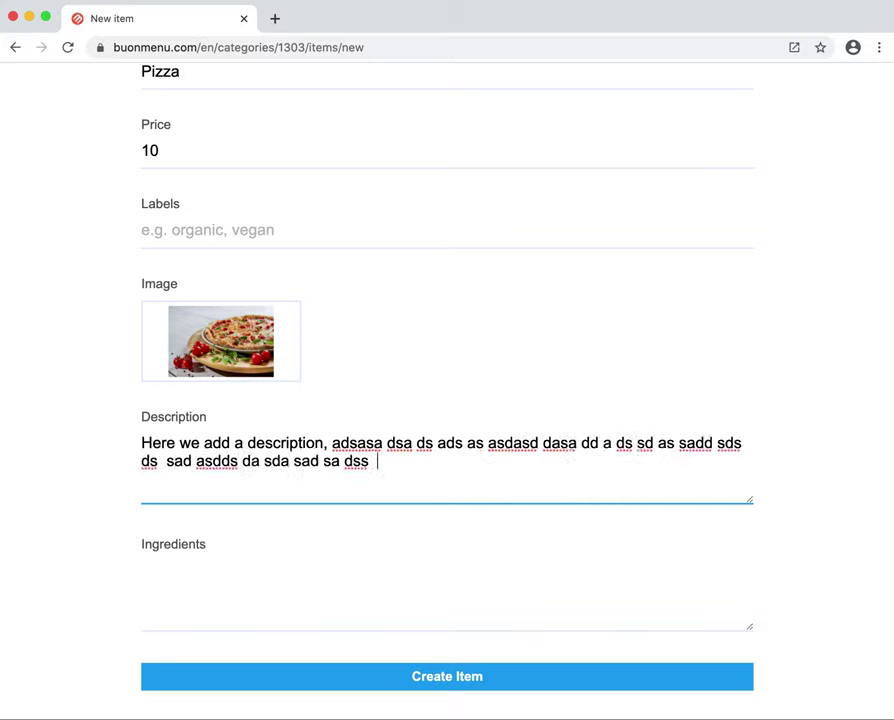
type("ds ads s s dsdsadsa ds das sa sasss")
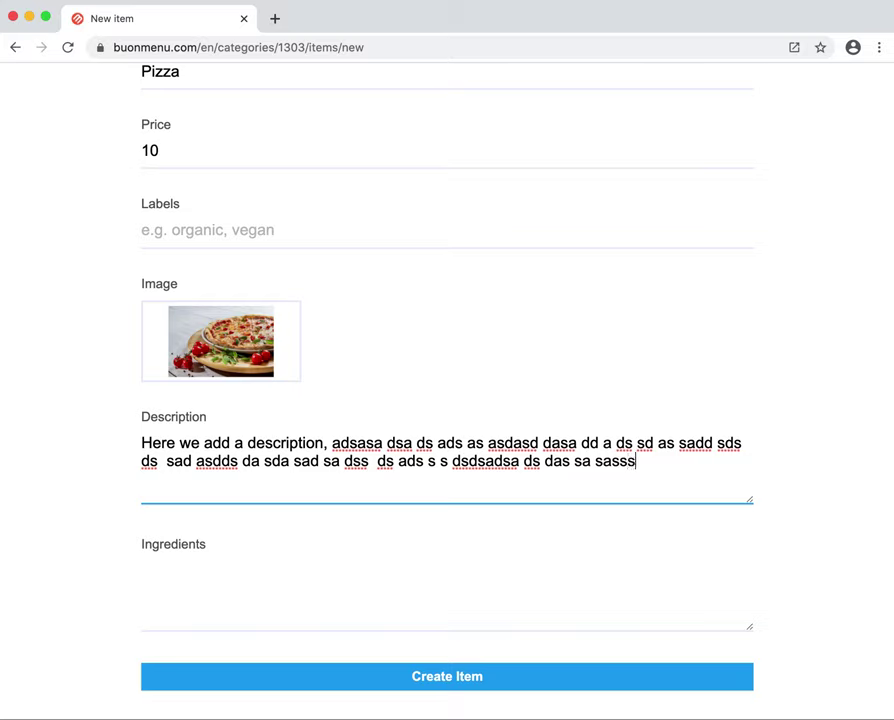
type("sdfdsdffdsfdsf d sdf  d   ")
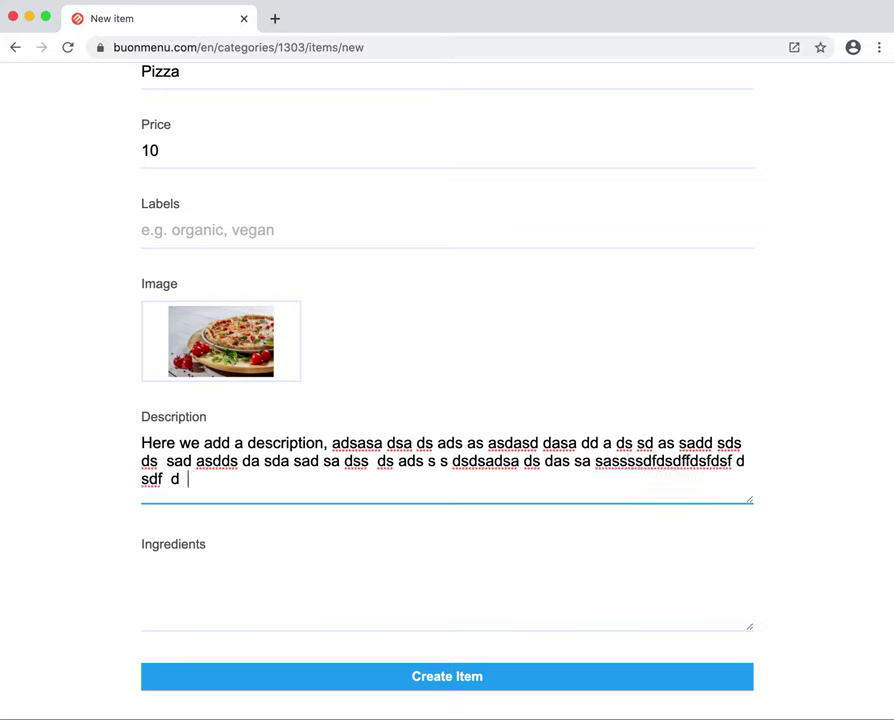
type("sdf dfdfs sdf fdfd  dfs...")
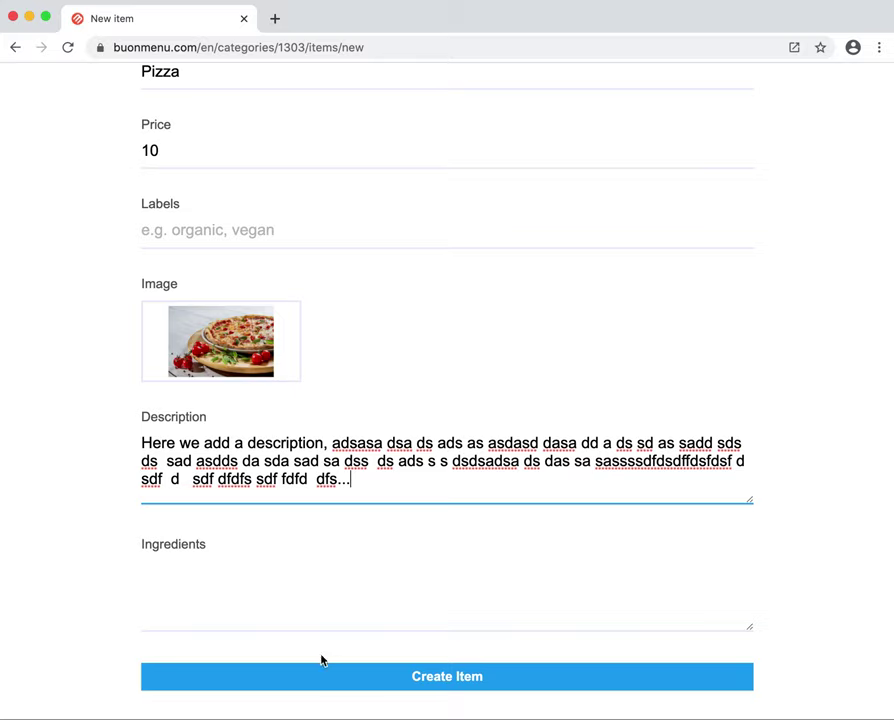
Create the Pizza item at 10.00 and go back up to the Ristorante Da Mario page.
left_click(323, 677)
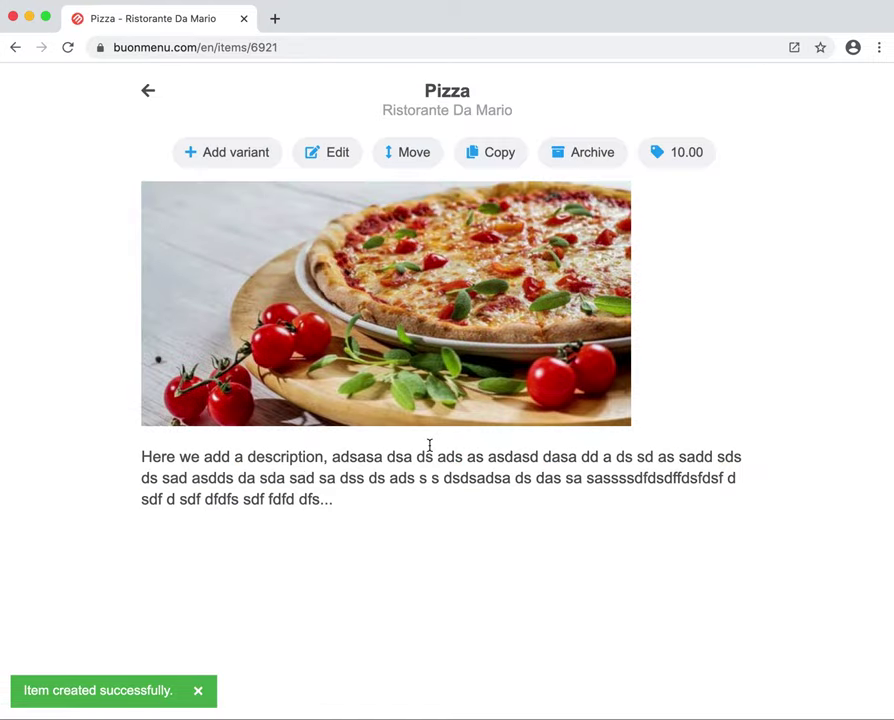
left_click(151, 98)
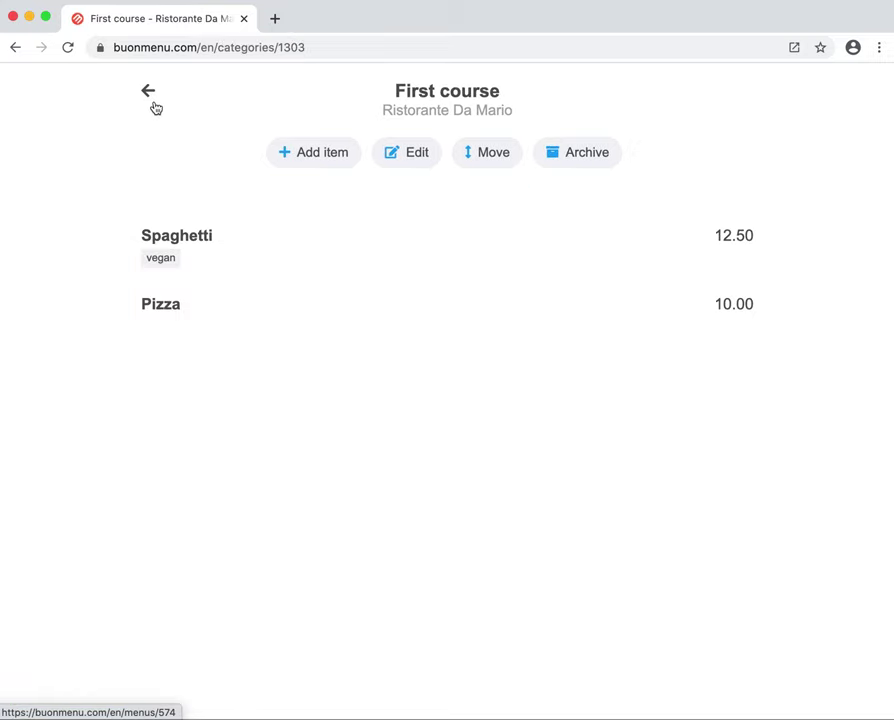
left_click(152, 98)
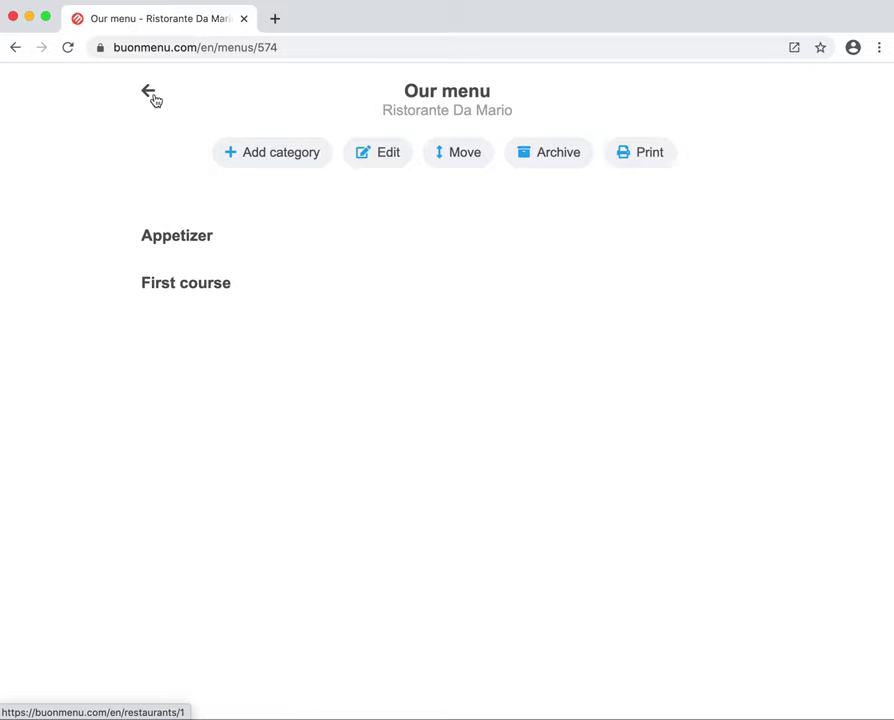
left_click(153, 98)
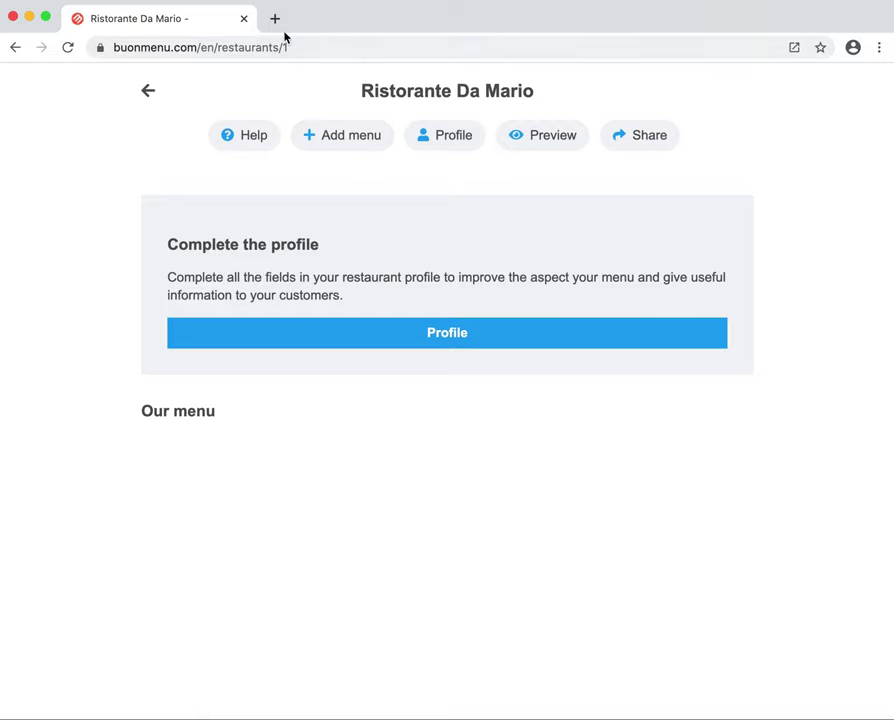
Preview the public Ristorante Da Mario site in a new tab and review the Our menu dishes.
left_click(535, 140)
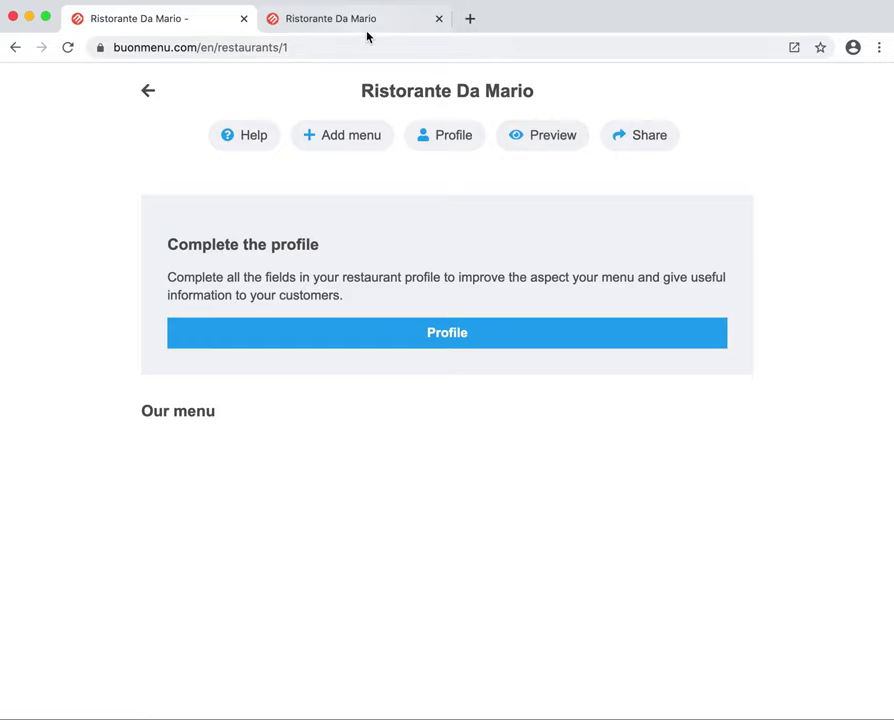
left_click(365, 30)
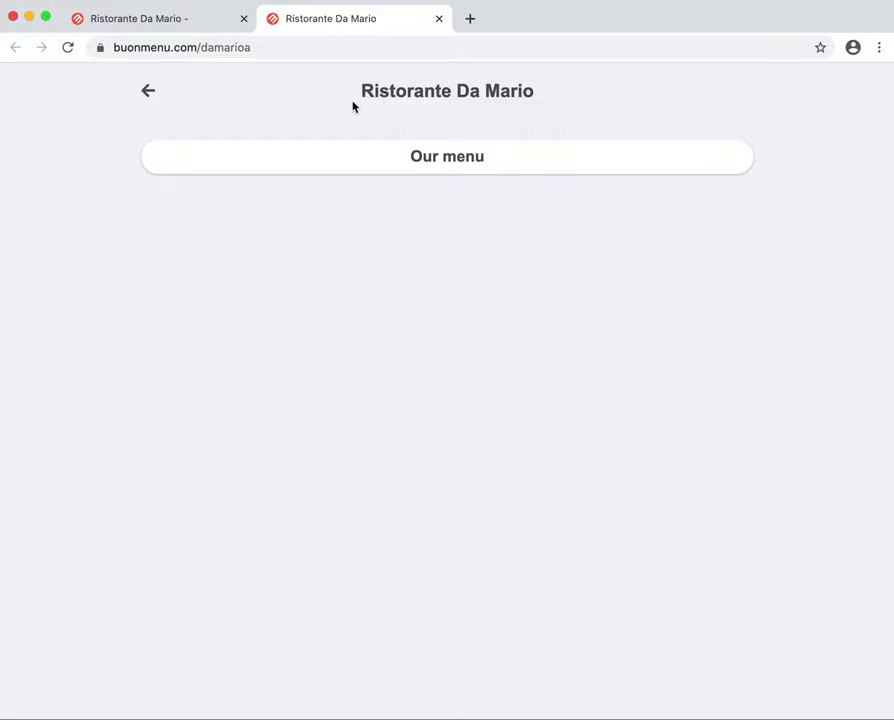
left_click(465, 175)
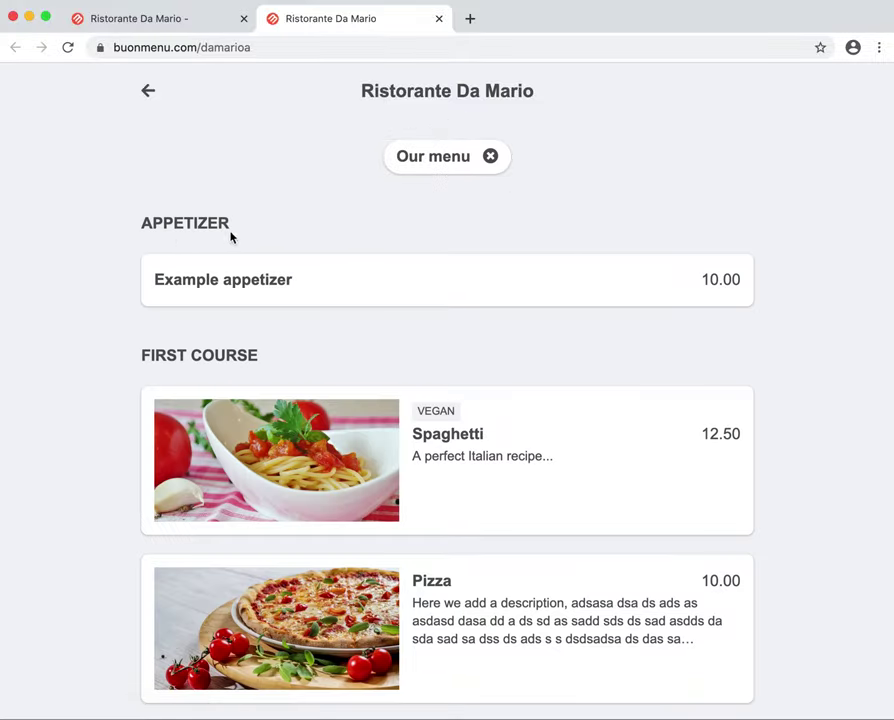
scroll(272, 334, "down", 2)
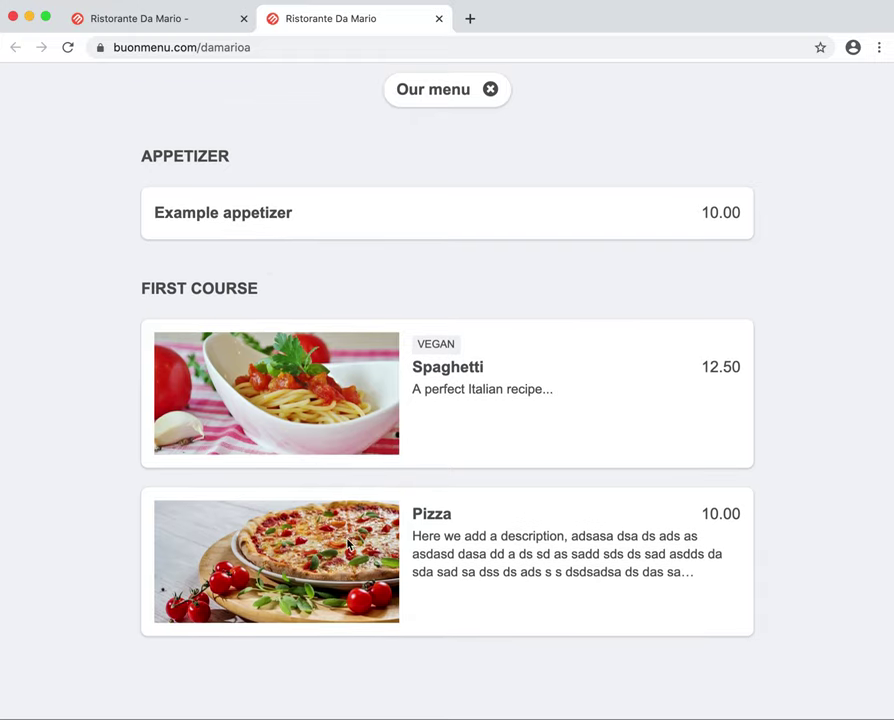
scroll(377, 404, "up", 2)
scroll(377, 404, "down", 2)
scroll(377, 404, "up", 2)
scroll(377, 404, "up", 1)
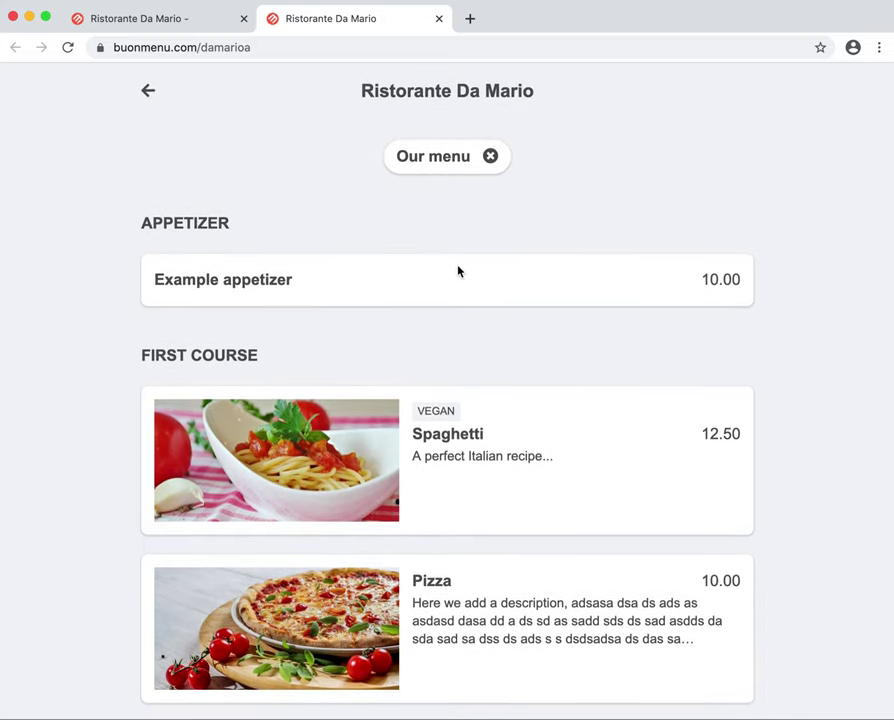
scroll(437, 393, "down", 2)
scroll(438, 390, "up", 2)
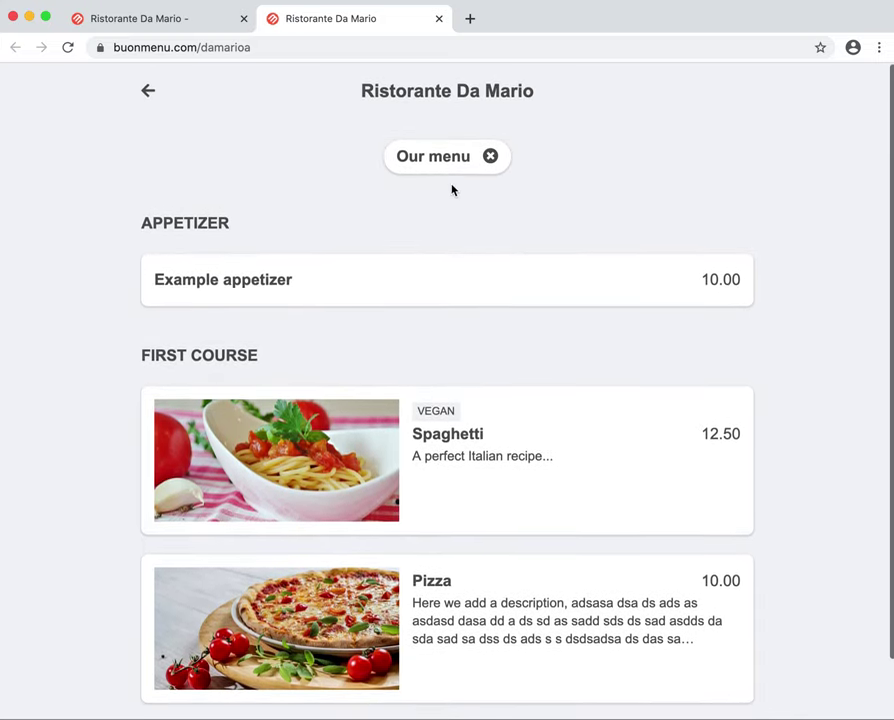
left_click(449, 175)
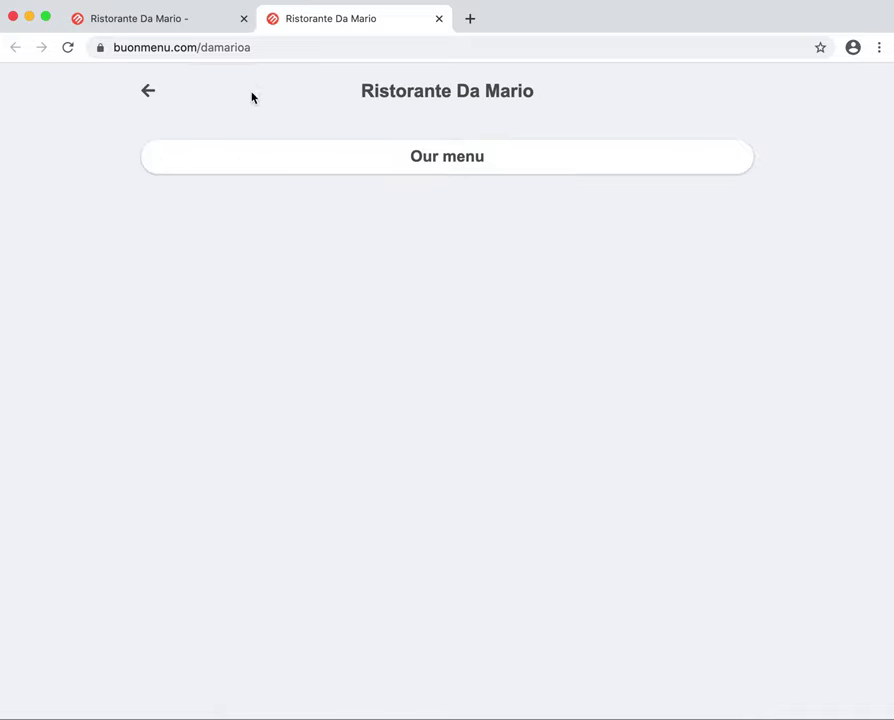
Upload pizza-2244559.png as the restaurant's logo in its profile.
left_click(141, 32)
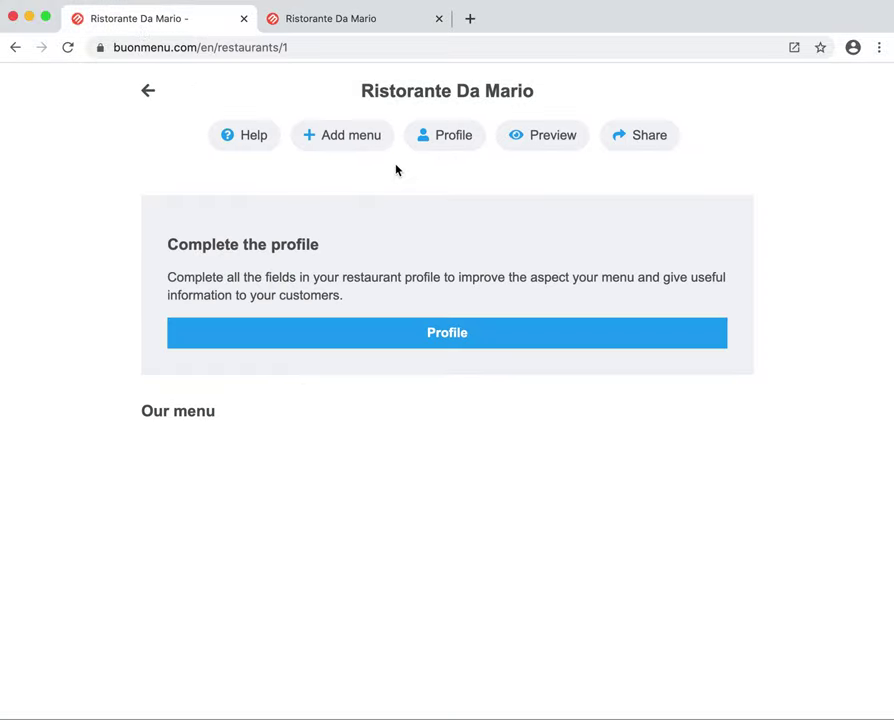
left_click(467, 148)
scroll(373, 272, "down", 2)
scroll(373, 272, "up", 3)
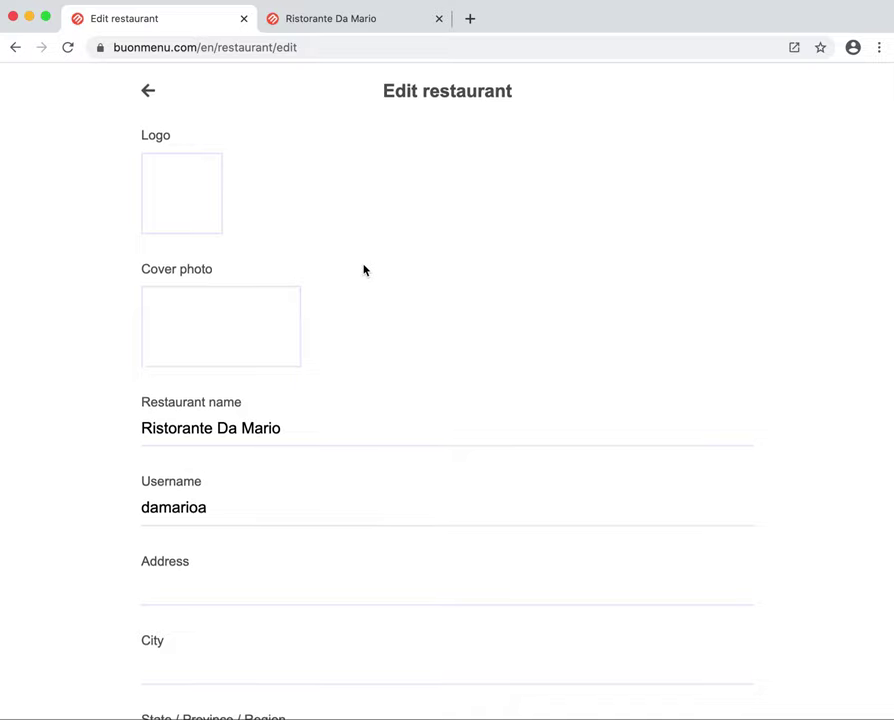
scroll(364, 270, "down", 4)
scroll(364, 270, "up", 4)
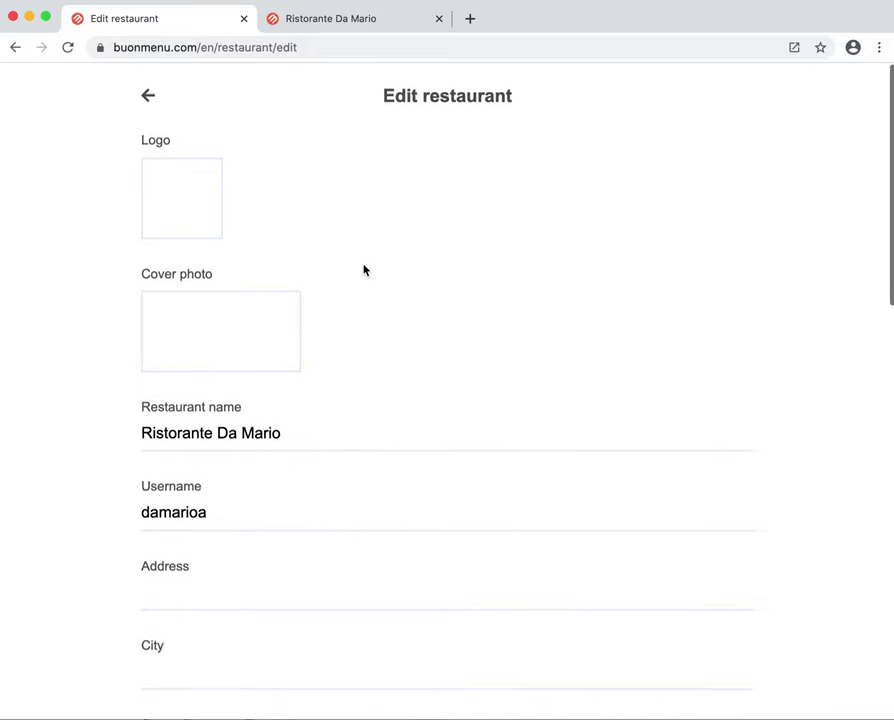
left_click(187, 215)
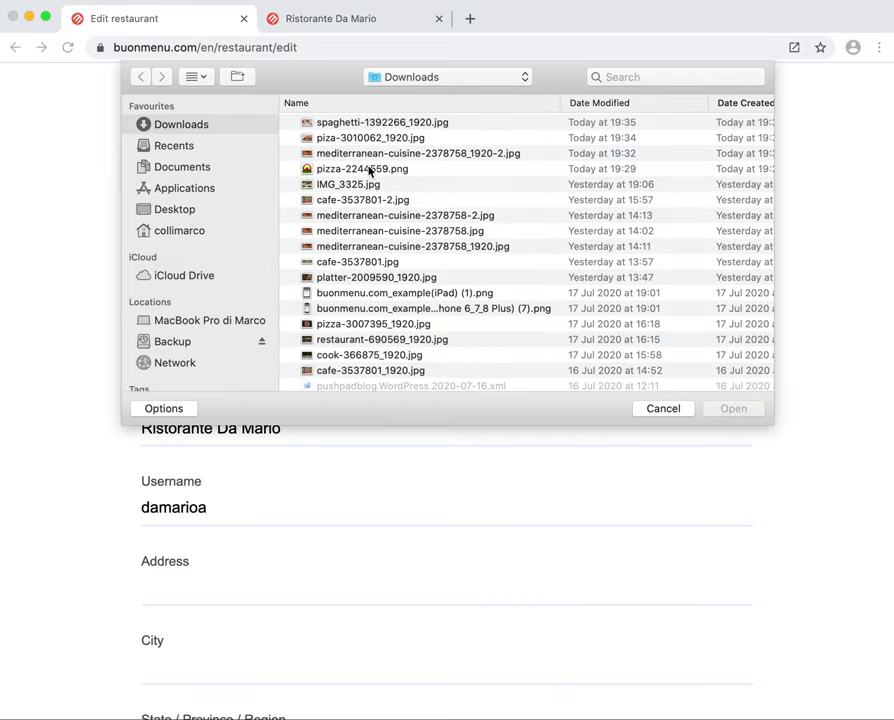
left_click(369, 170)
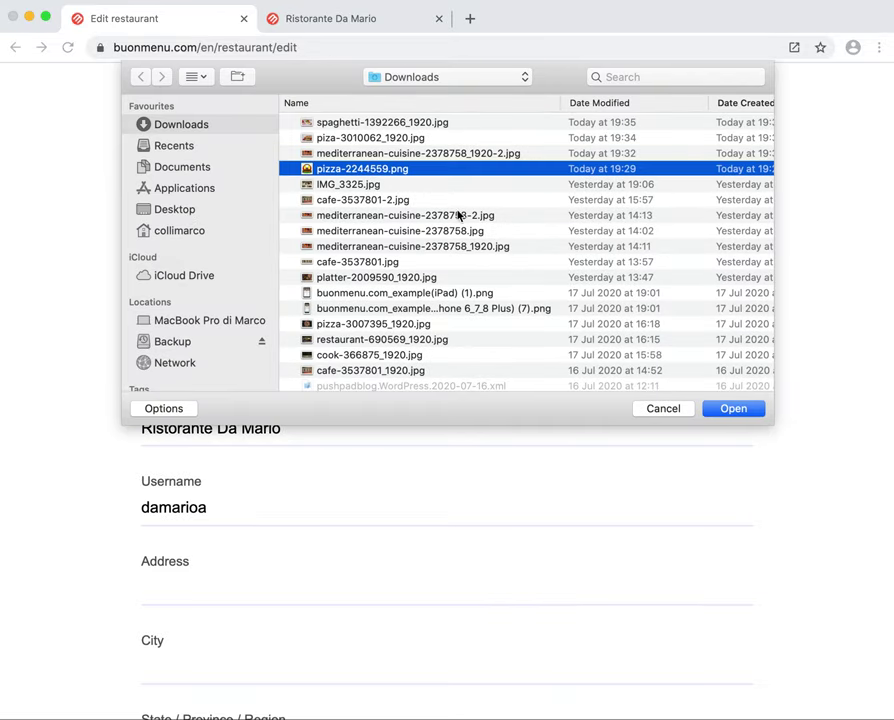
left_click(732, 410)
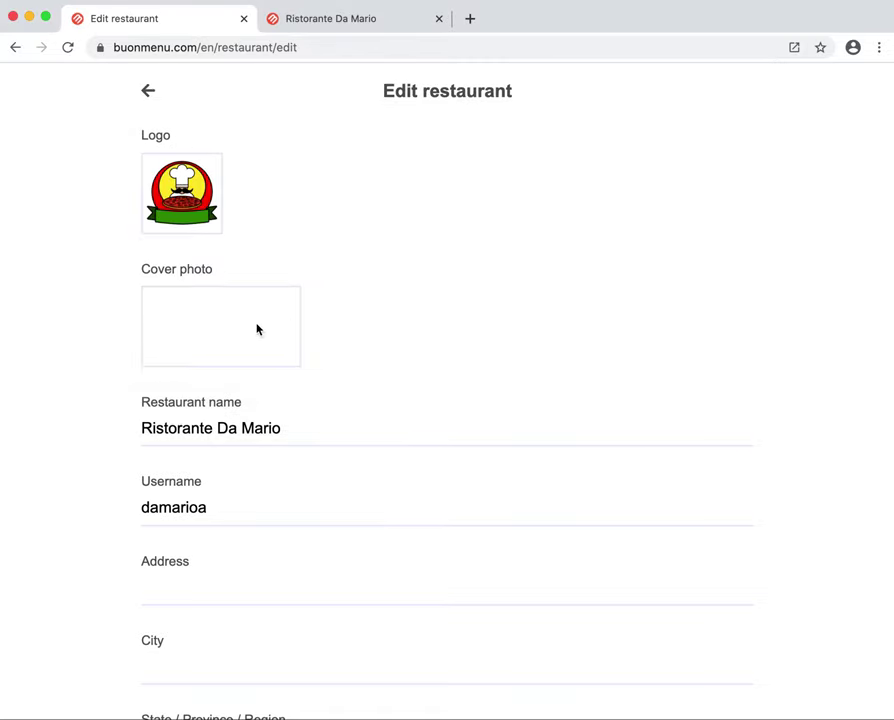
Set mediterranean-cuisine-2378758_1920-2.jpg as the restaurant's cover photo.
left_click(256, 329)
left_click(410, 156)
left_click(727, 412)
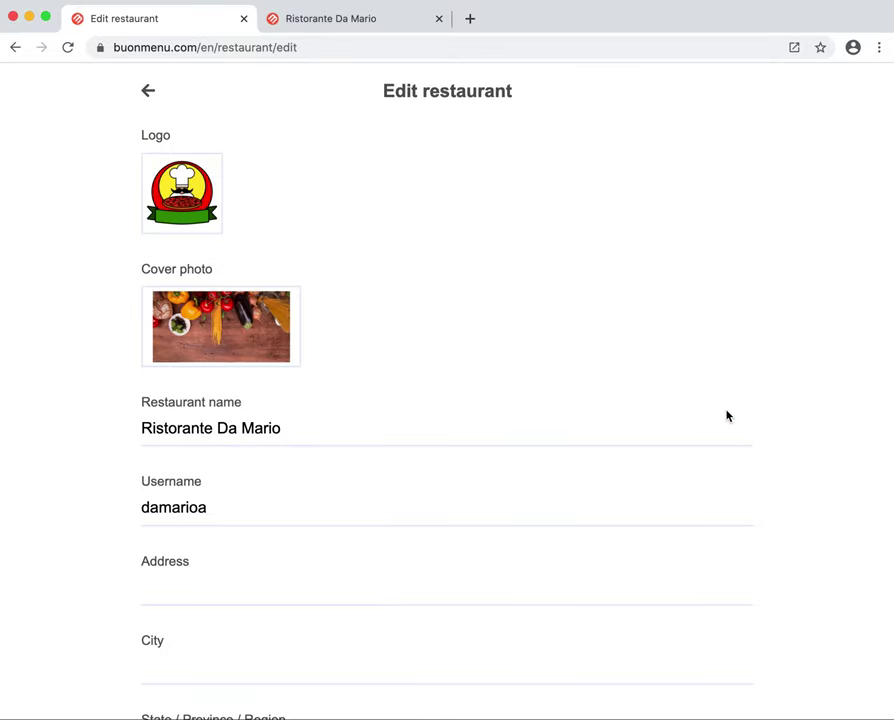
Enter the restaurant's city, region code and postcode in the profile.
scroll(231, 410, "down", 5)
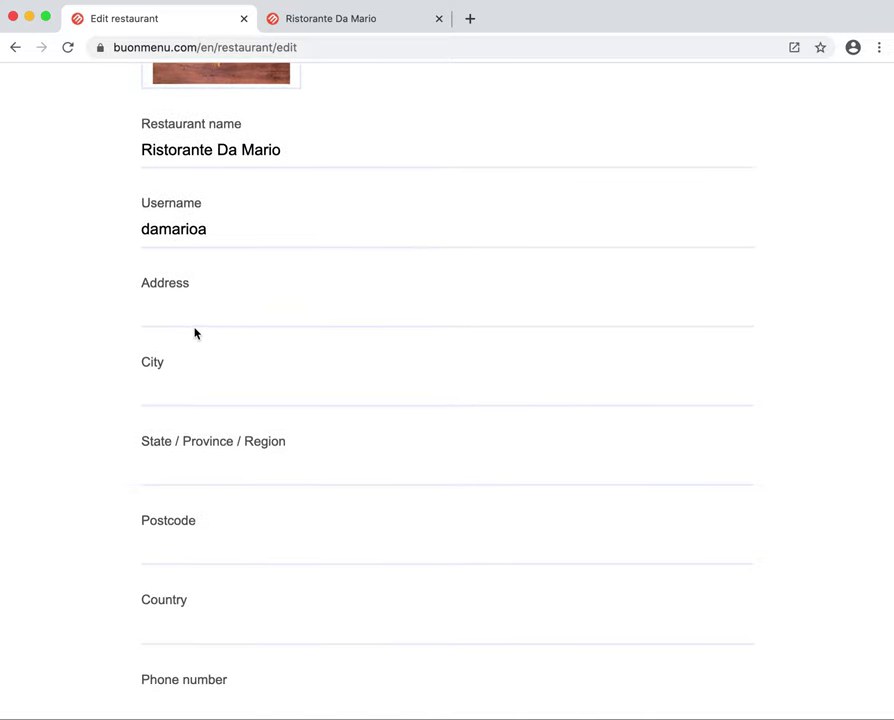
scroll(192, 333, "down", 2)
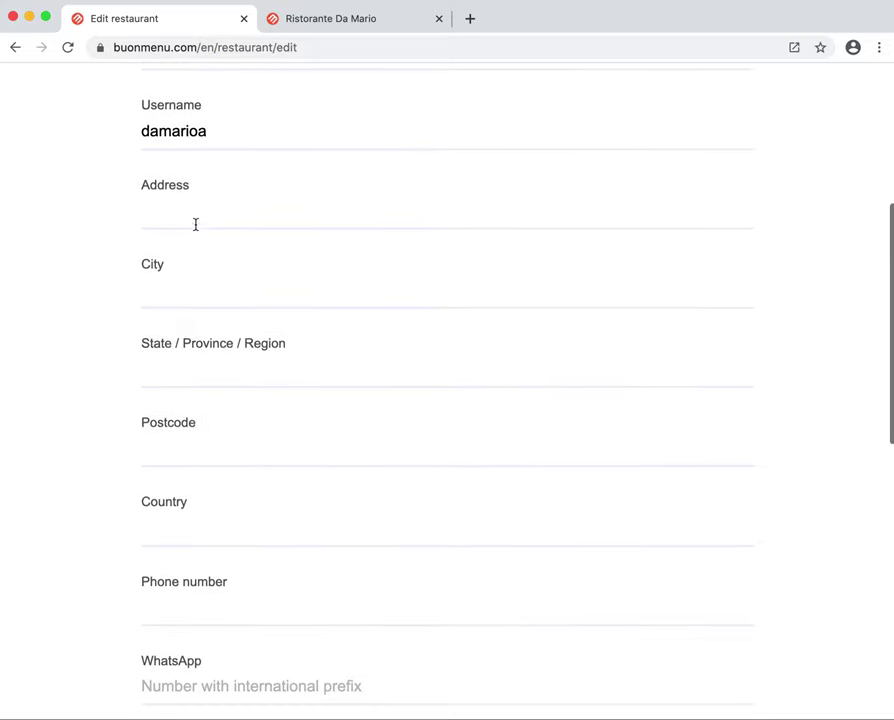
left_click(200, 304)
type("Crevoladossola")
left_click(206, 372)
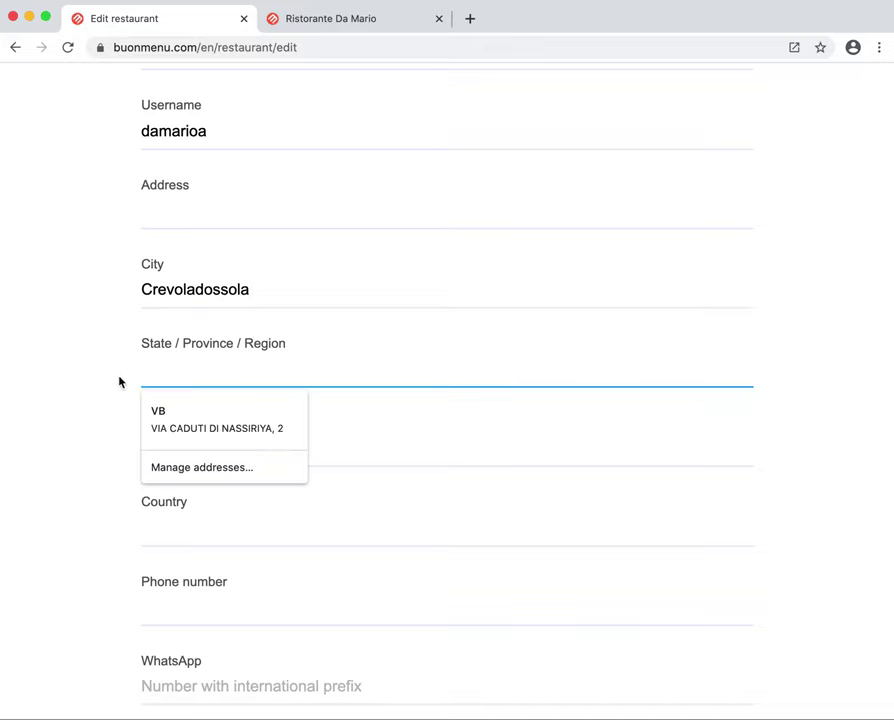
type("VB")
left_click(76, 412)
scroll(114, 436, "down", 2)
left_click(194, 356)
type("28865")
Set the restaurant's country to Italy.
left_click(201, 441)
scroll(219, 574, "down", 15)
scroll(219, 572, "down", 8)
scroll(222, 560, "down", 9)
left_click(208, 540)
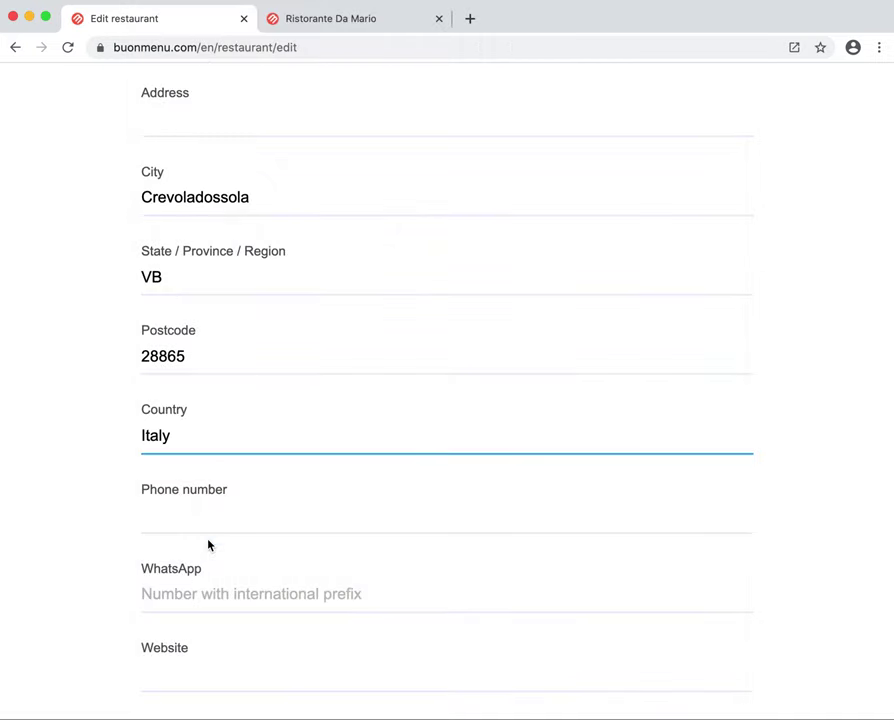
scroll(190, 196, "up", 2)
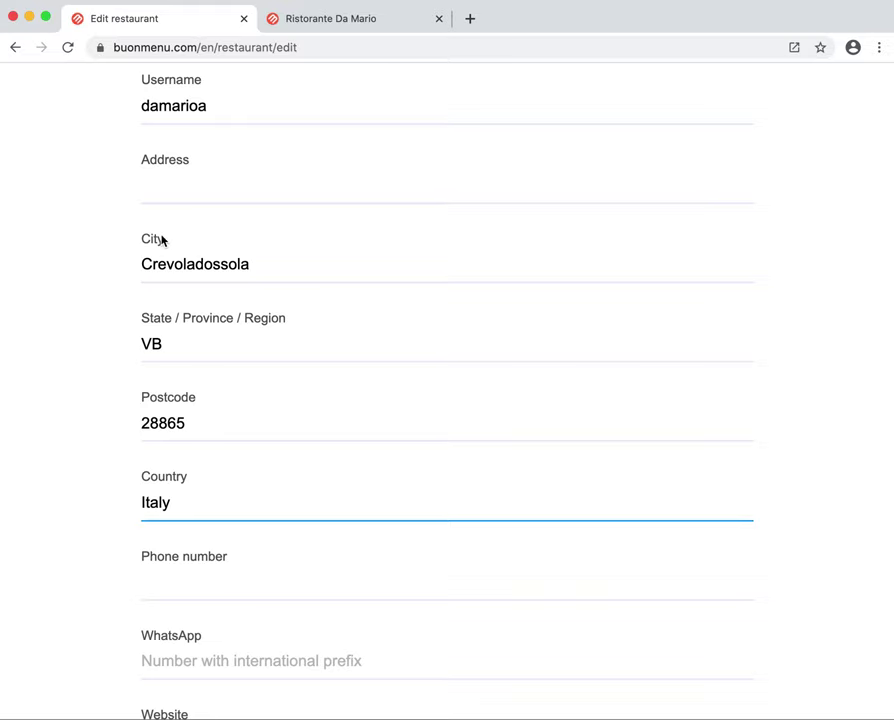
Type the restaurant's street address and house number, correcting a typo.
left_click(178, 190)
type("Via G,.")
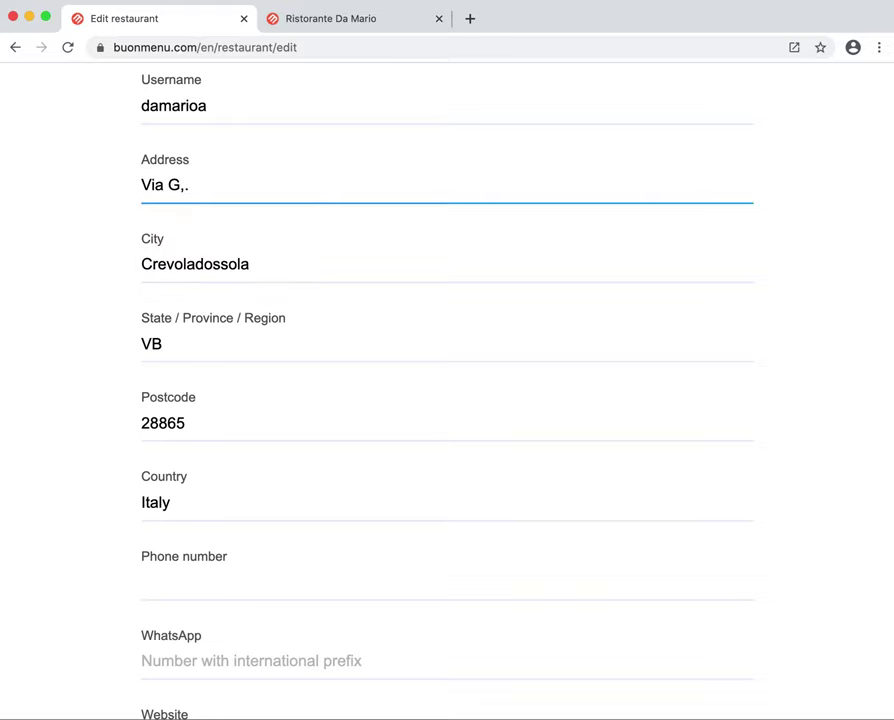
key("BackSpace")
key("BackSpace")
type(". B. Palletta, ")
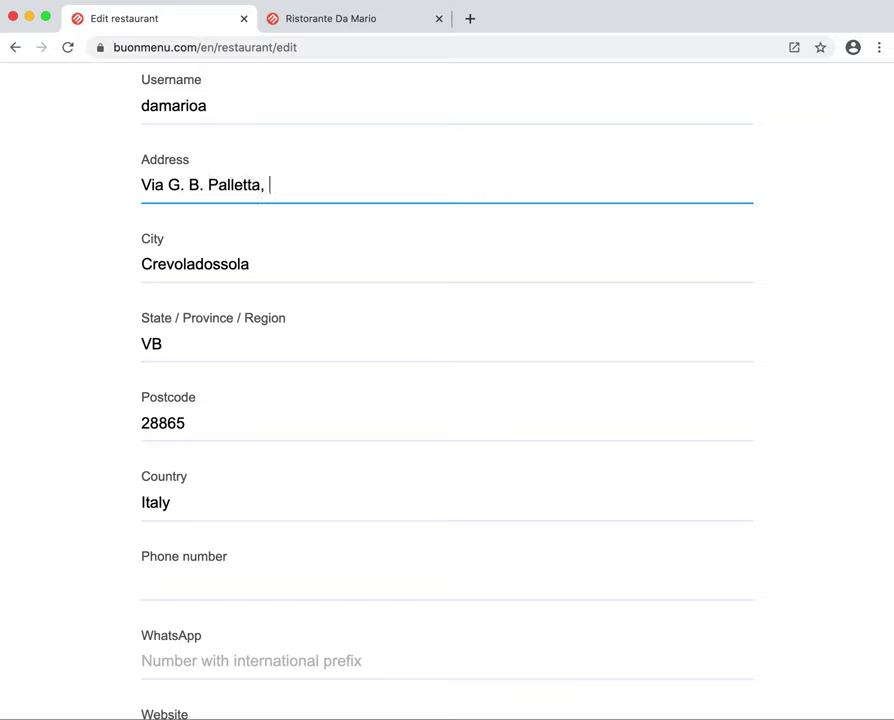
type("11")
Finish the street address and enter the About text 'This restaurant was opened in 1920...'.
left_click(86, 315)
scroll(105, 440, "down", 2)
scroll(105, 440, "down", 4)
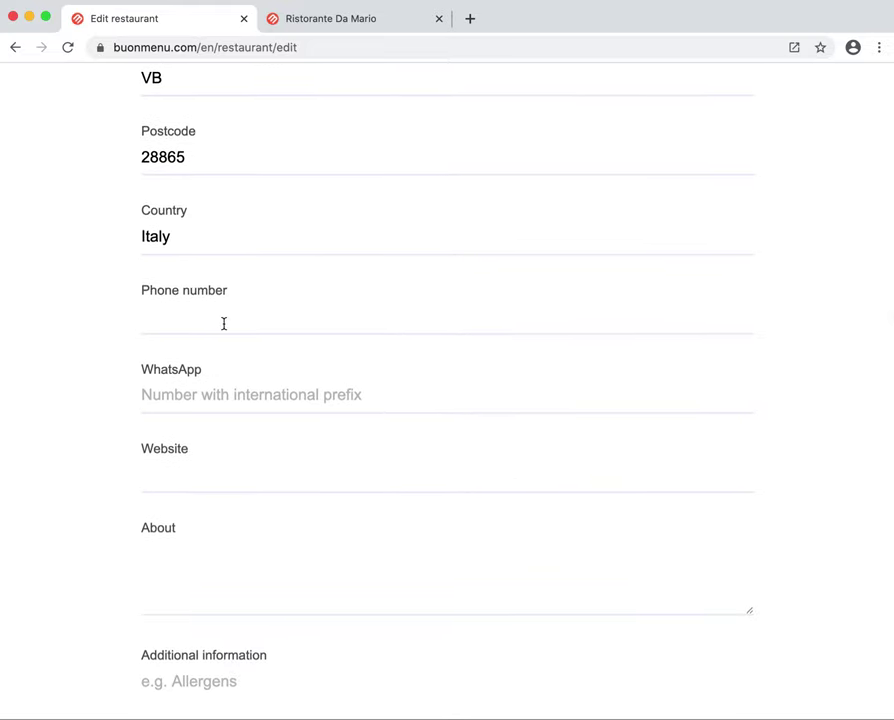
scroll(214, 383, "down", 2)
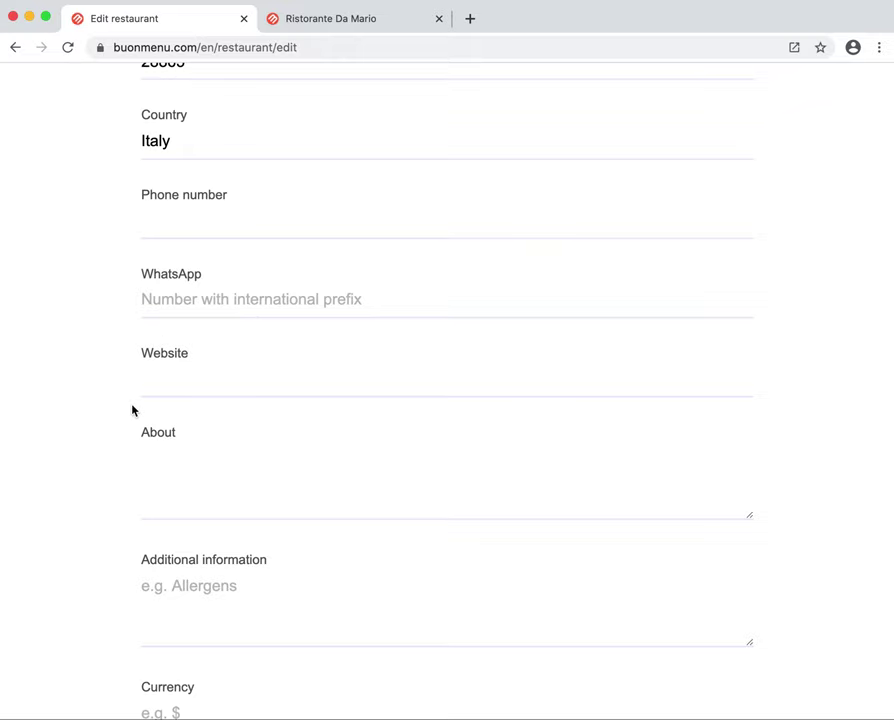
scroll(153, 410, "down", 2)
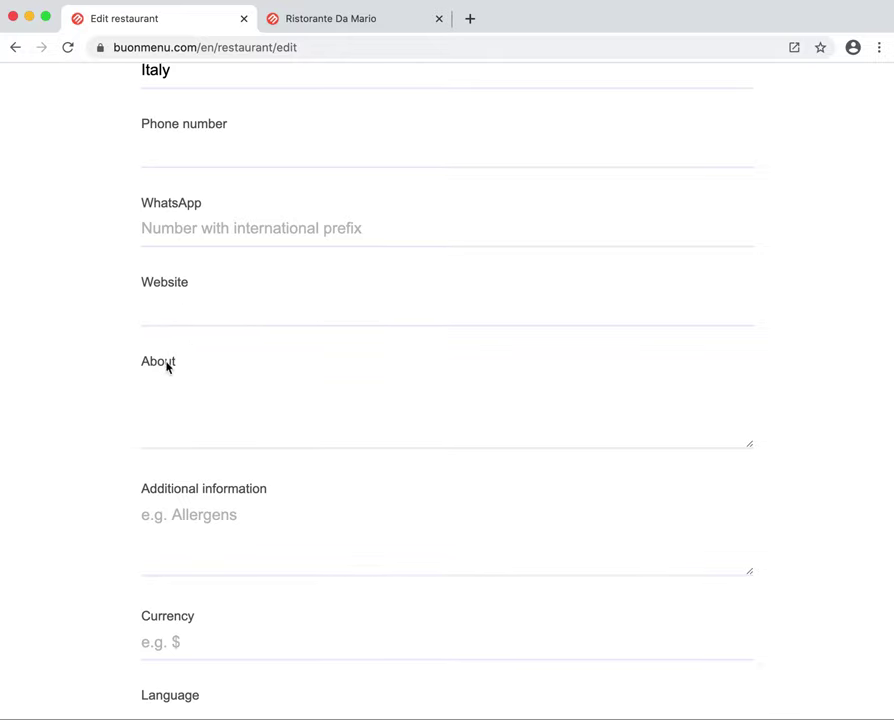
scroll(136, 453, "down", 3)
scroll(183, 334, "up", 2)
scroll(198, 256, "up", 2)
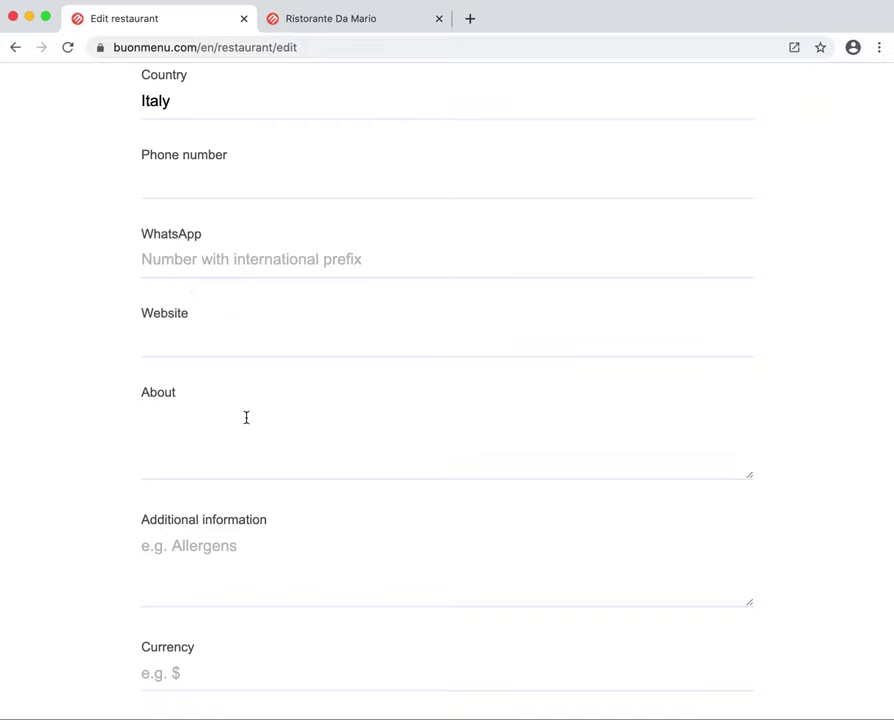
scroll(246, 420, "down", 2)
scroll(247, 423, "down", 2)
scroll(246, 418, "down", 1)
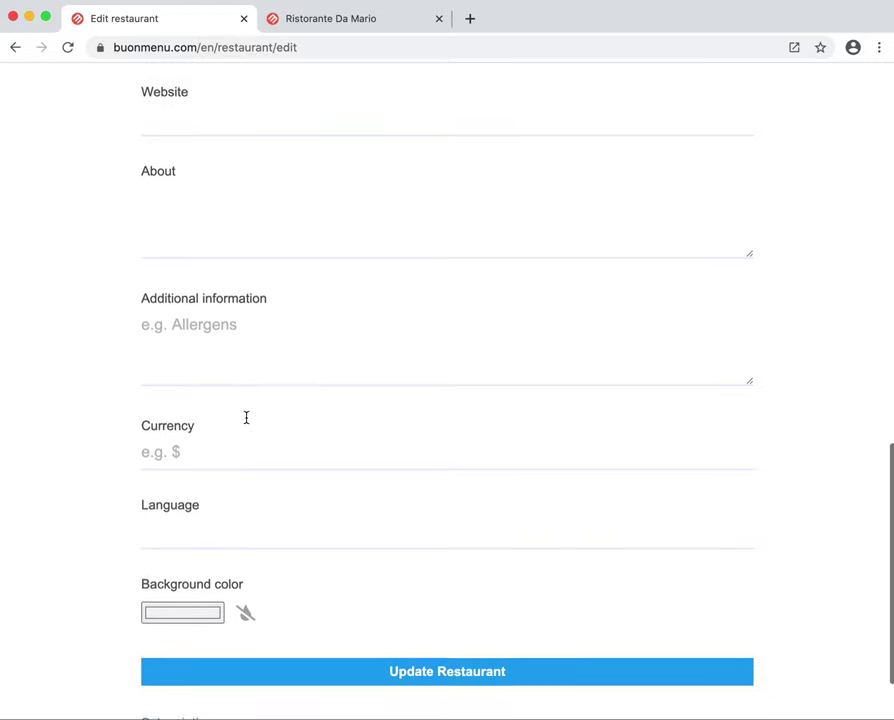
left_click(240, 233)
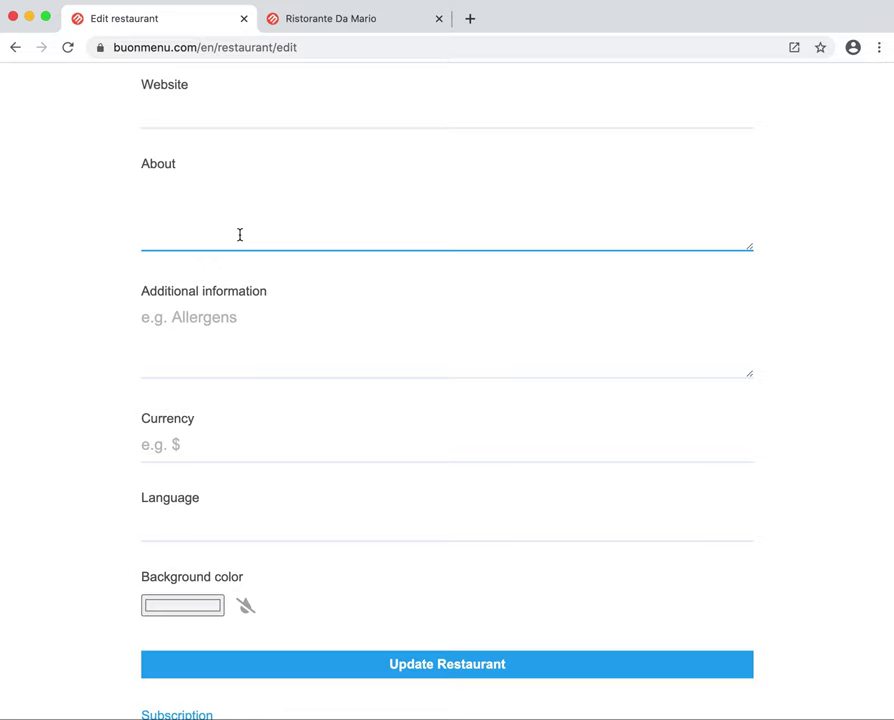
type("This restaura")
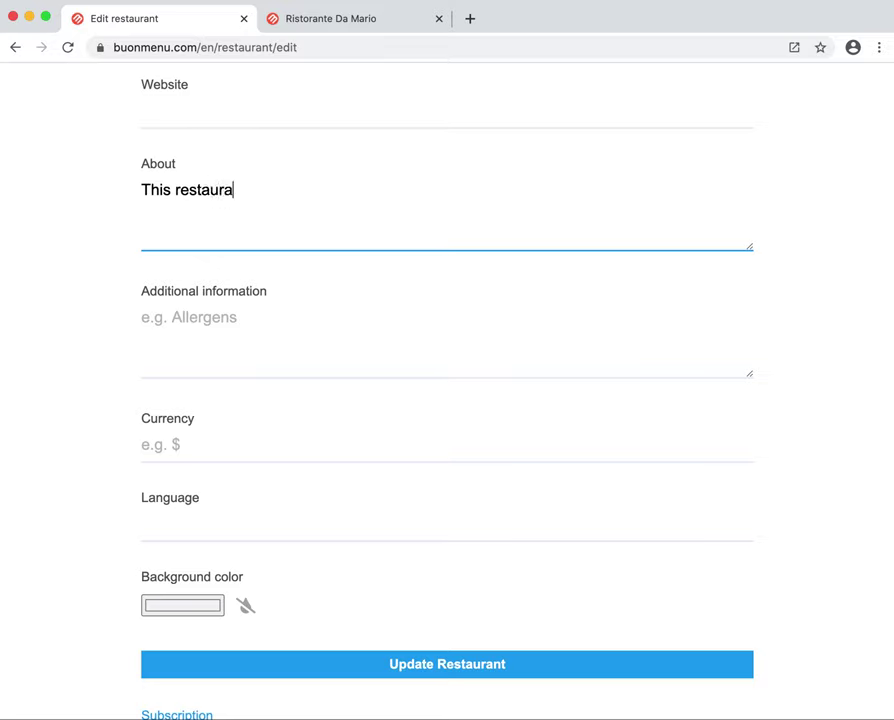
type("nt was opened ")
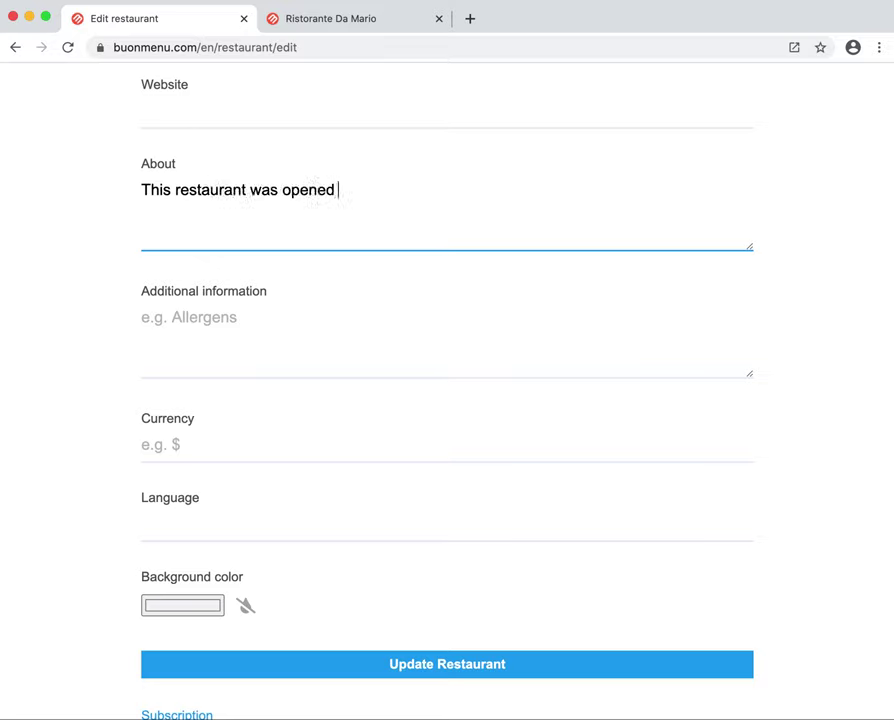
type("in 1920...")
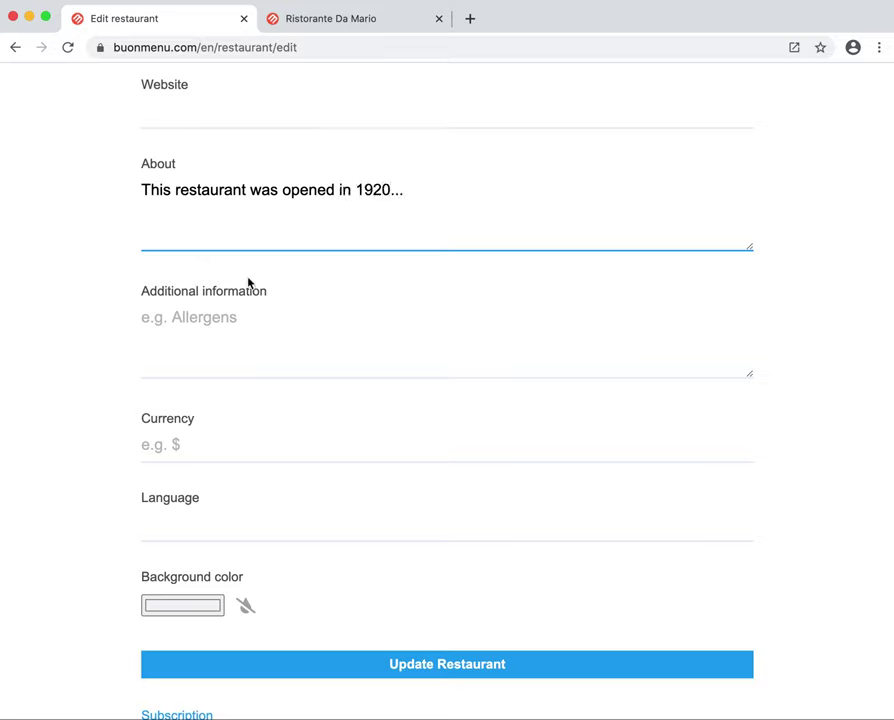
scroll(253, 365, "down", 1)
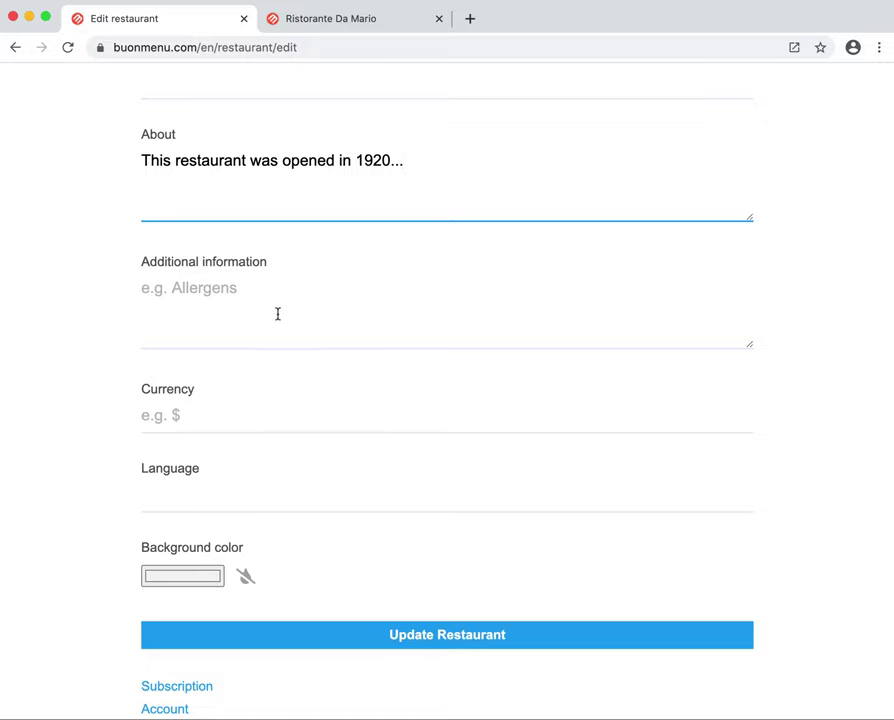
scroll(276, 390, "down", 2)
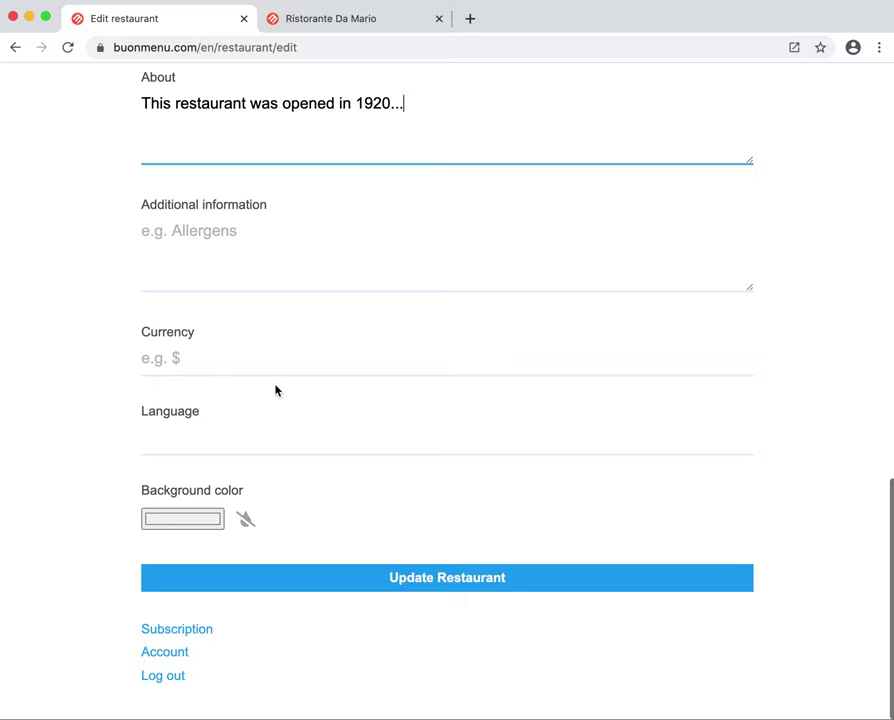
Enter € in the Currency field and choose English from the Language list.
left_click(226, 362)
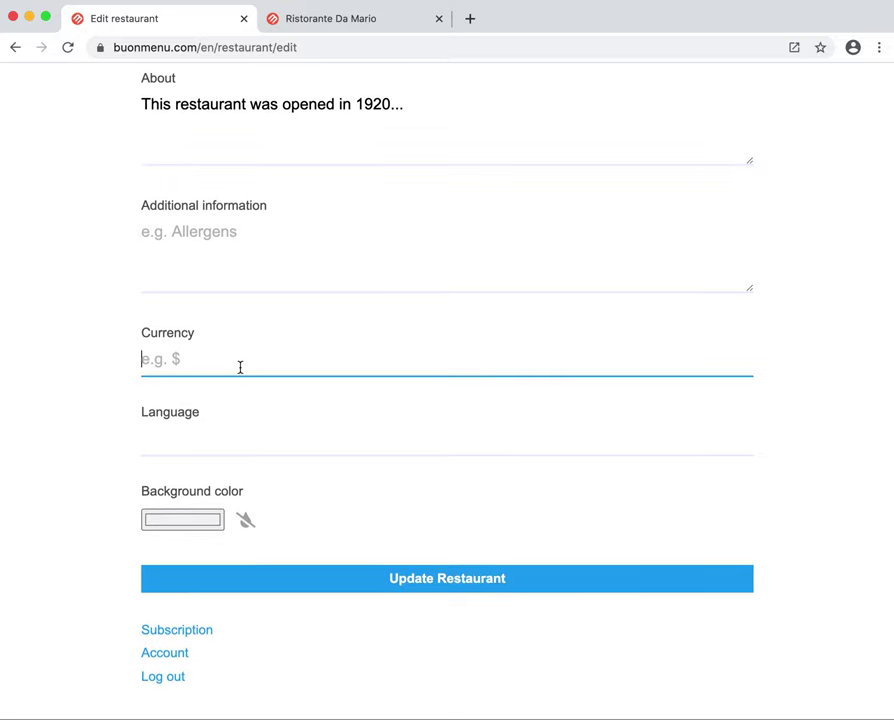
type("€")
left_click(219, 447)
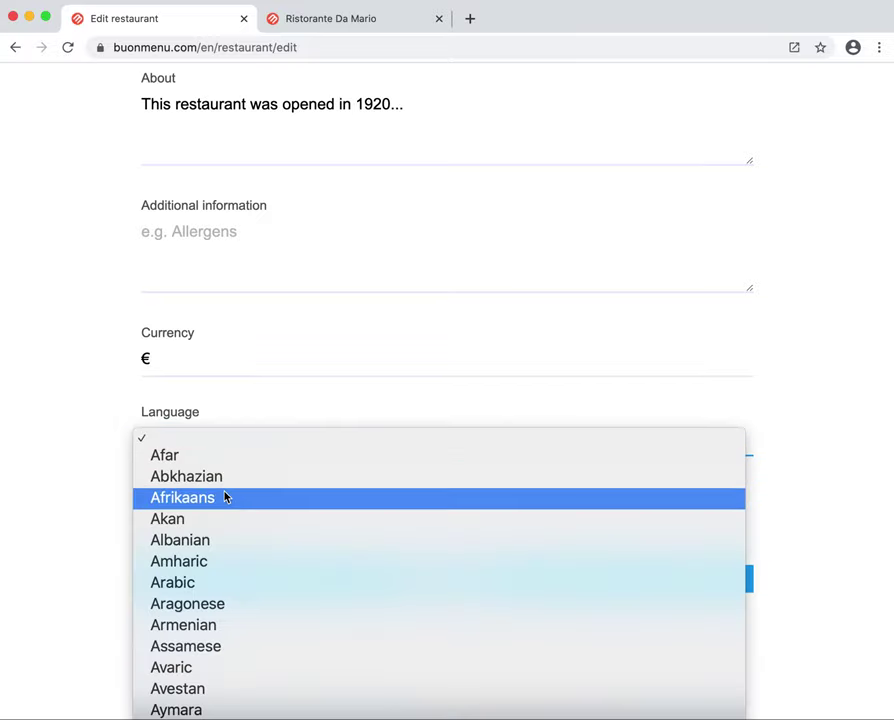
scroll(207, 494, "down", 1)
scroll(207, 494, "down", 10)
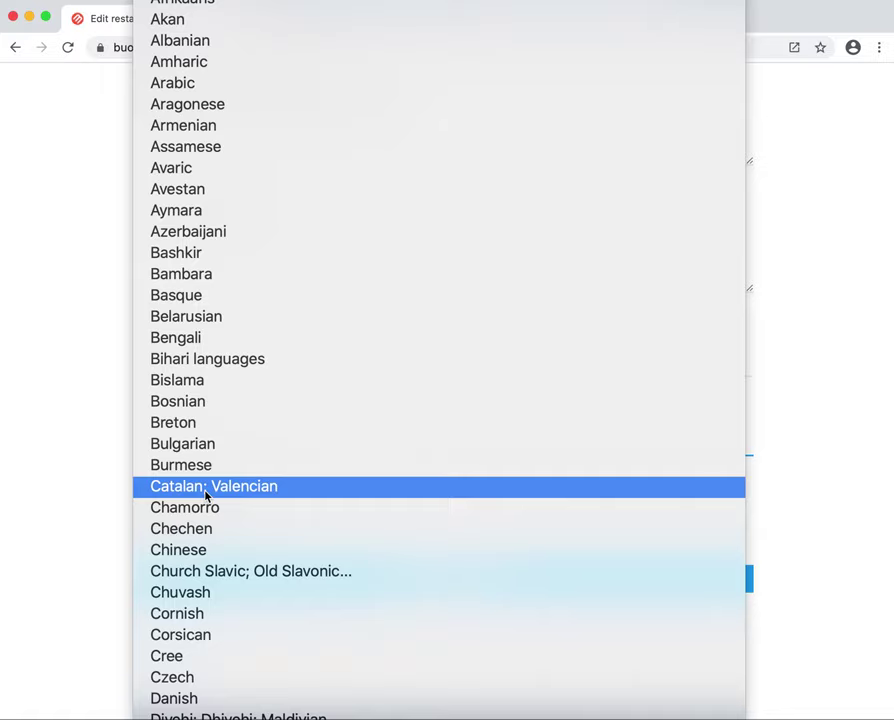
scroll(207, 494, "down", 20)
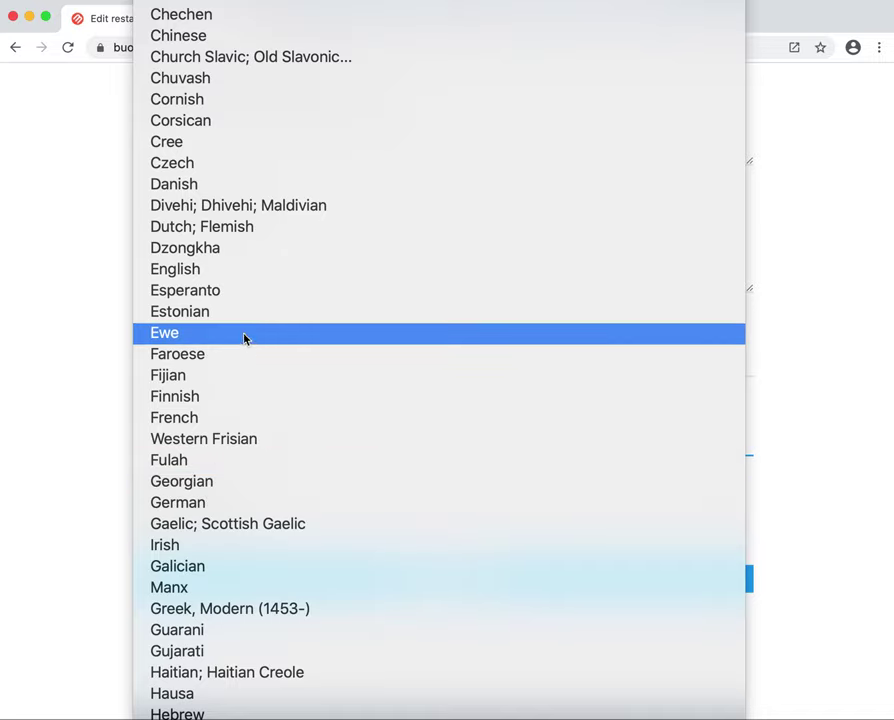
left_click(214, 270)
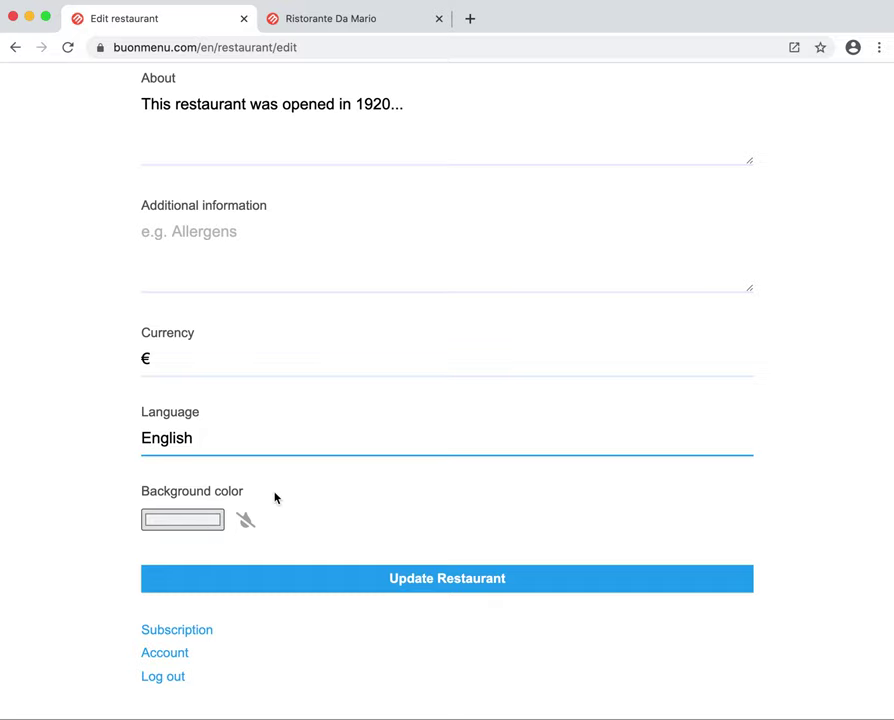
Save the edited restaurant profile with Update Restaurant.
scroll(352, 386, "up", 5)
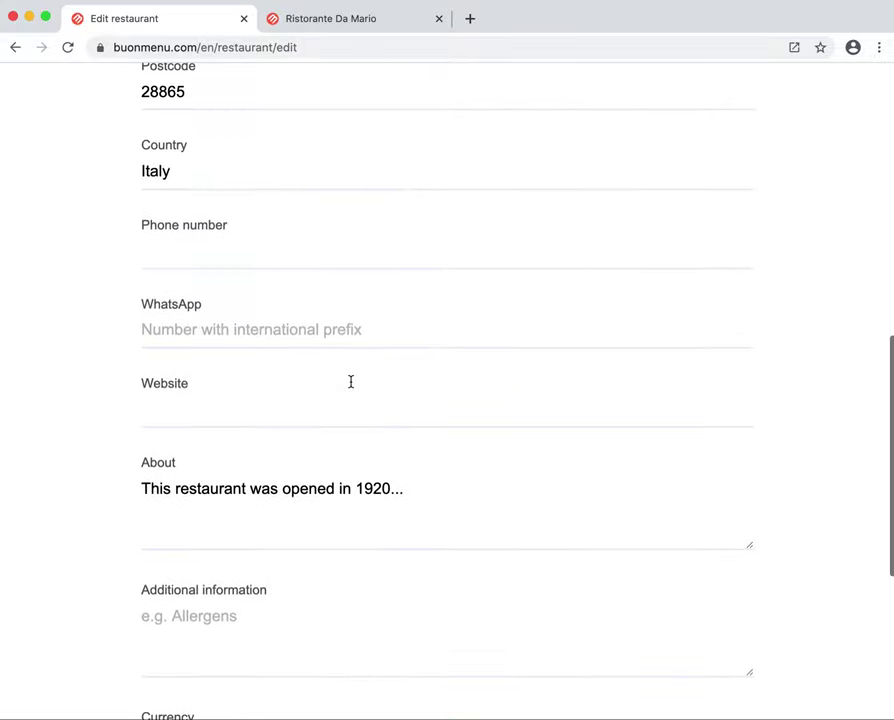
scroll(350, 381, "up", 3)
scroll(350, 381, "down", 7)
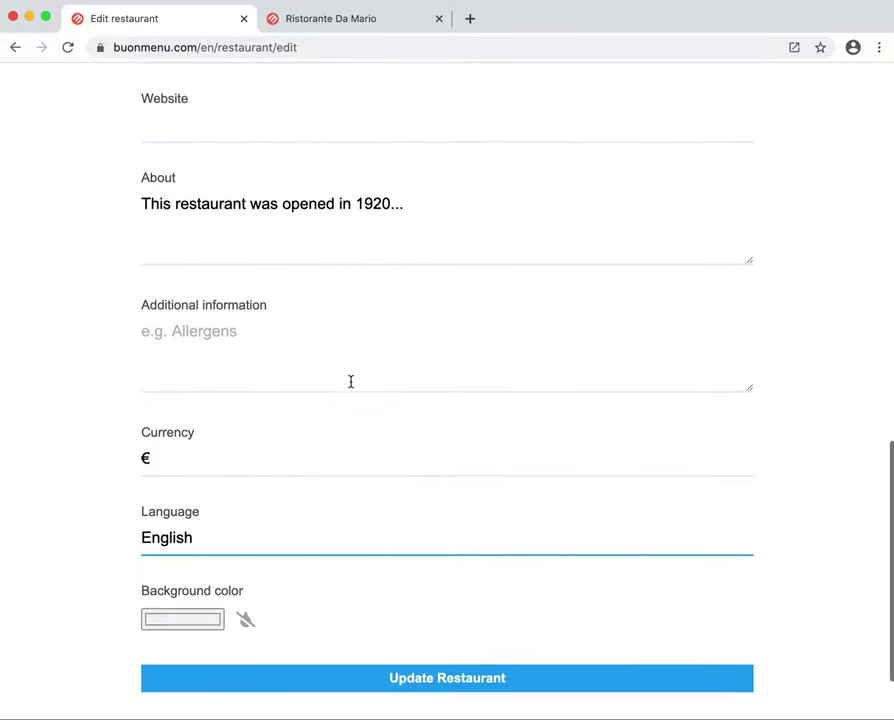
scroll(336, 570, "down", 2)
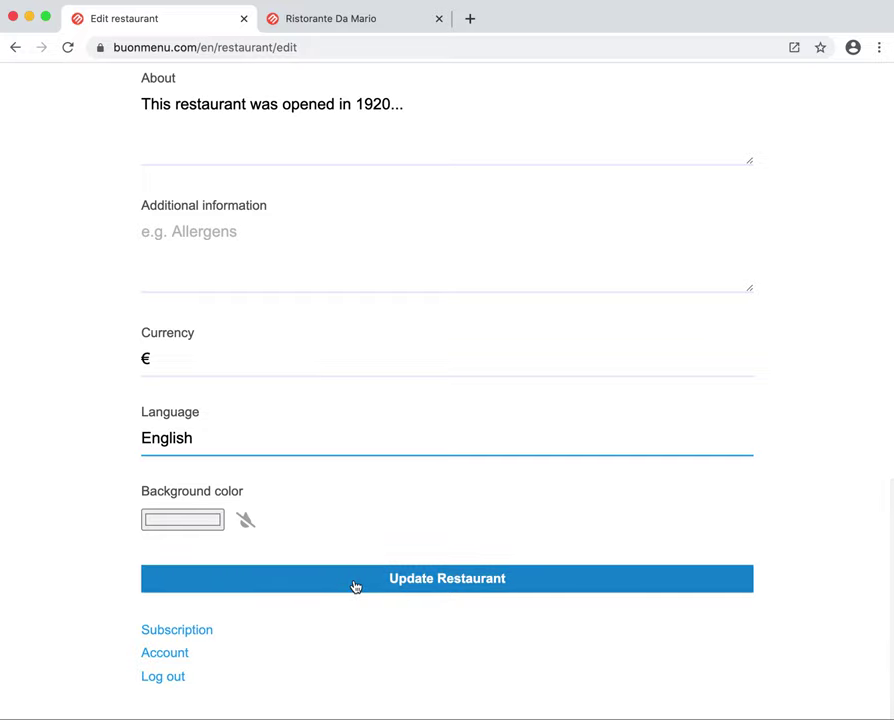
left_click(354, 586)
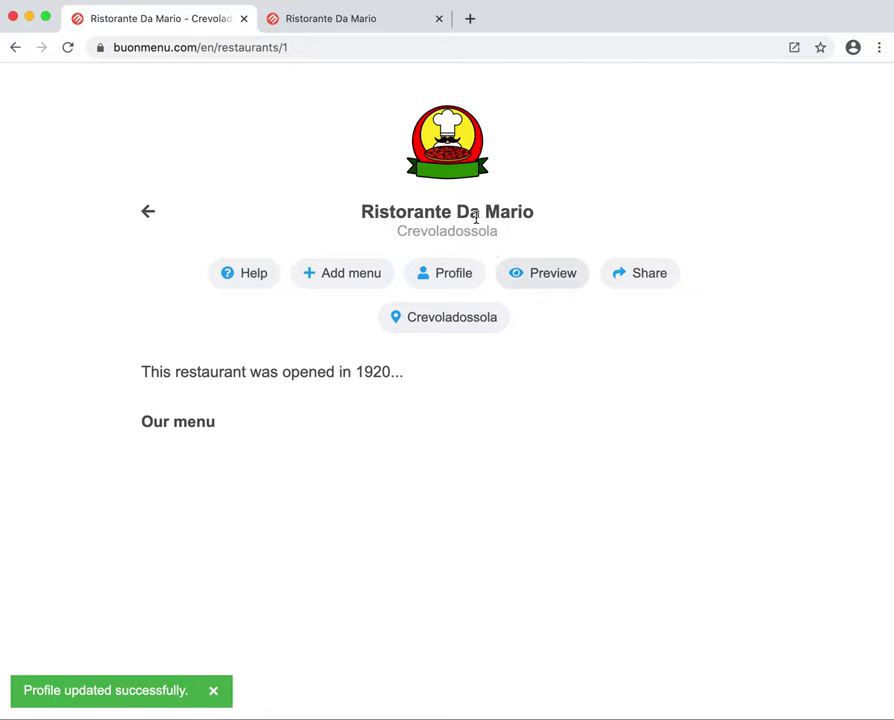
Reload the public Da Mario site in the second tab, expand and collapse Our menu, and select the address.
left_click(346, 20)
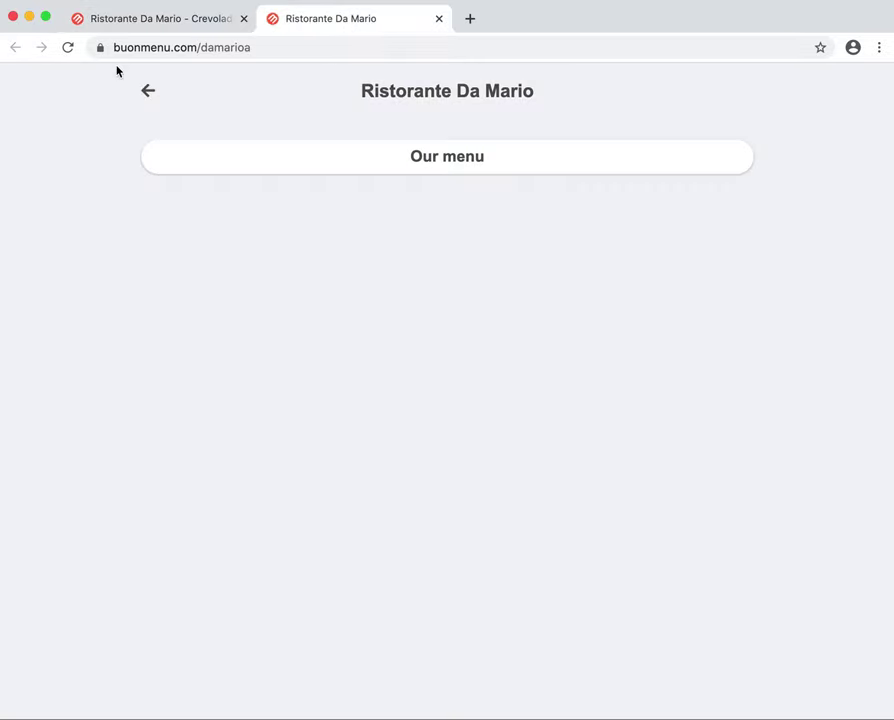
left_click(70, 49)
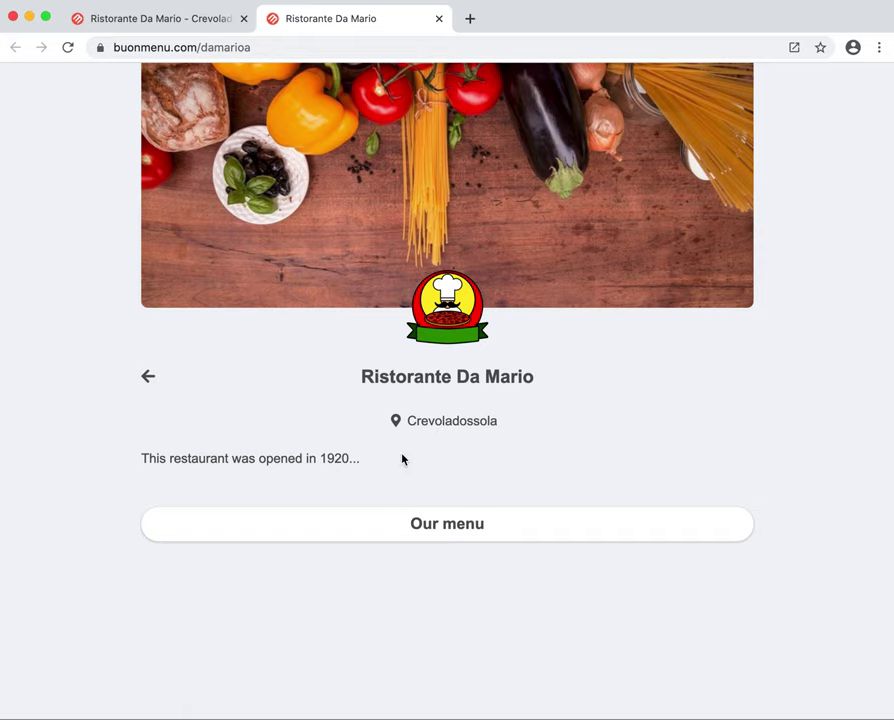
left_click(336, 540)
scroll(336, 540, "down", 3)
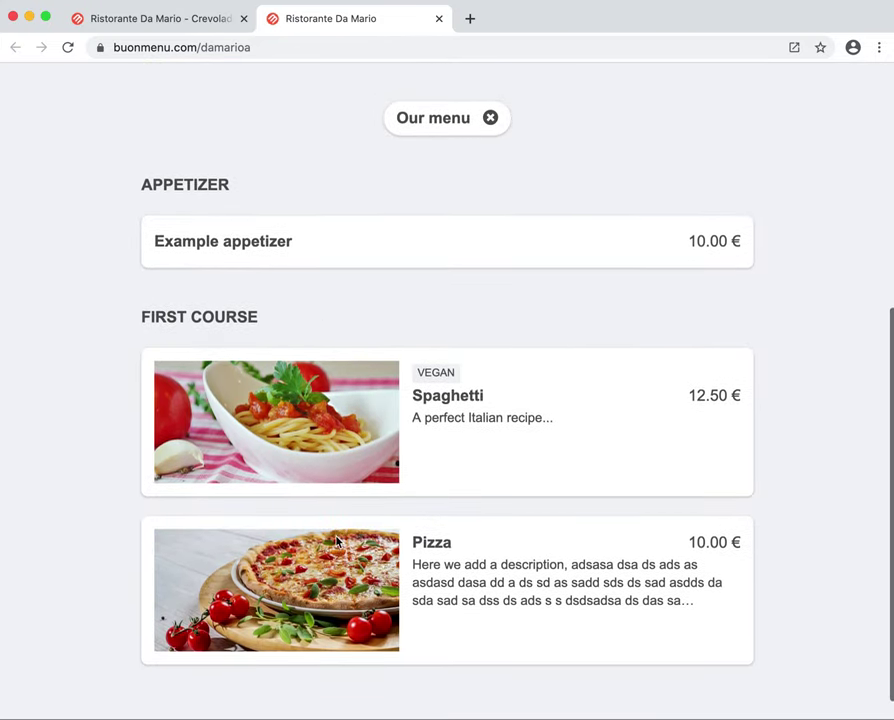
scroll(402, 340, "up", 2)
left_click(434, 229)
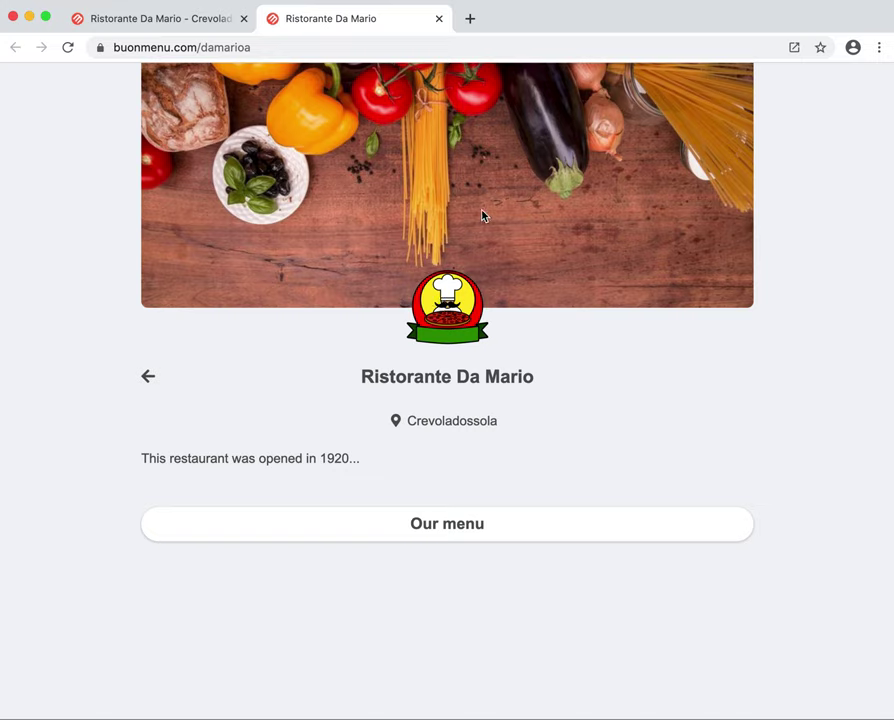
left_click(217, 48)
Replace the restaurant handle in the address with 'example' to open the Le Camelie site.
left_click(220, 48)
double_click(228, 47)
double_click(265, 47)
type("example")
key("Return")
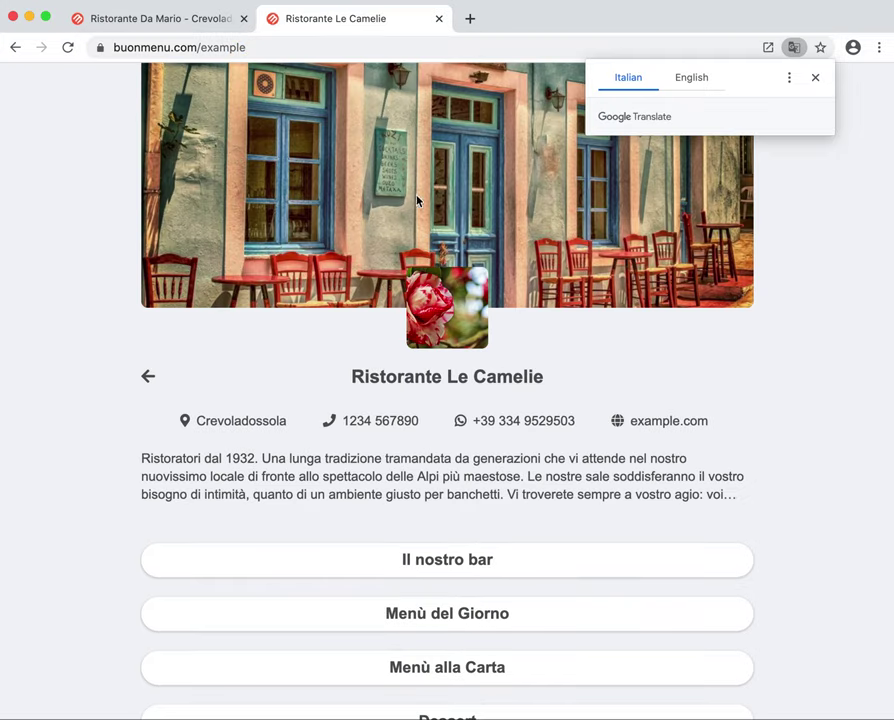
Dismiss the translation offer and scroll through the Ristorante Le Camelie page.
left_click(824, 84)
scroll(527, 438, "down", 3)
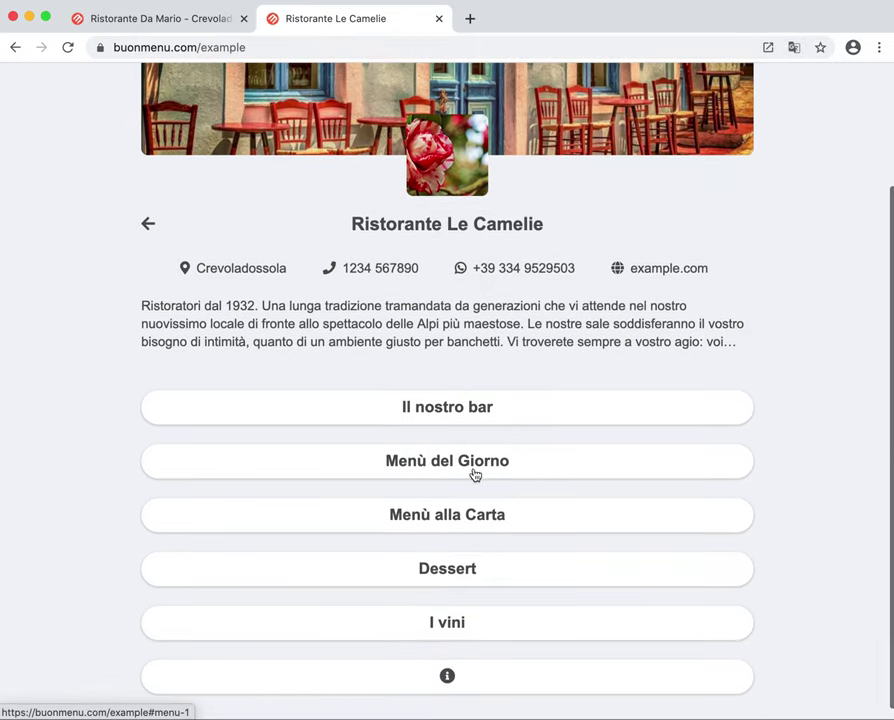
scroll(472, 481, "down", 1)
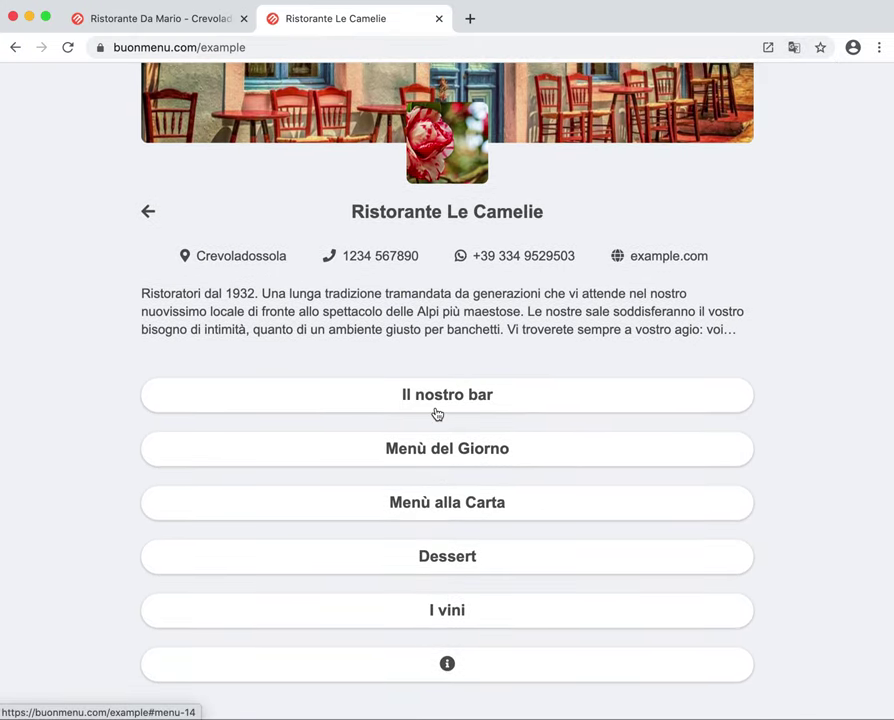
scroll(437, 413, "up", 3)
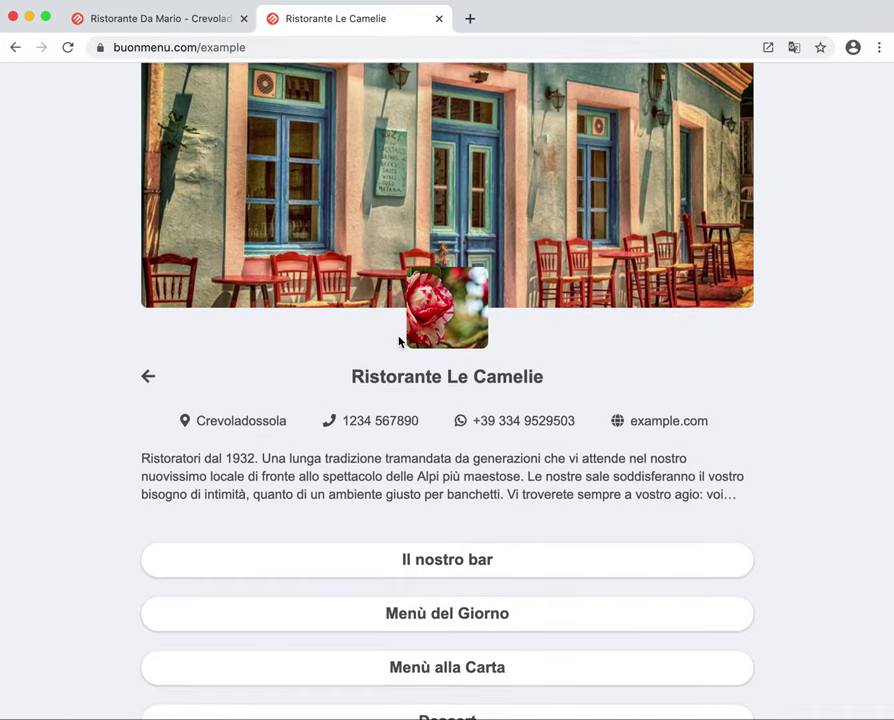
left_click(160, 19)
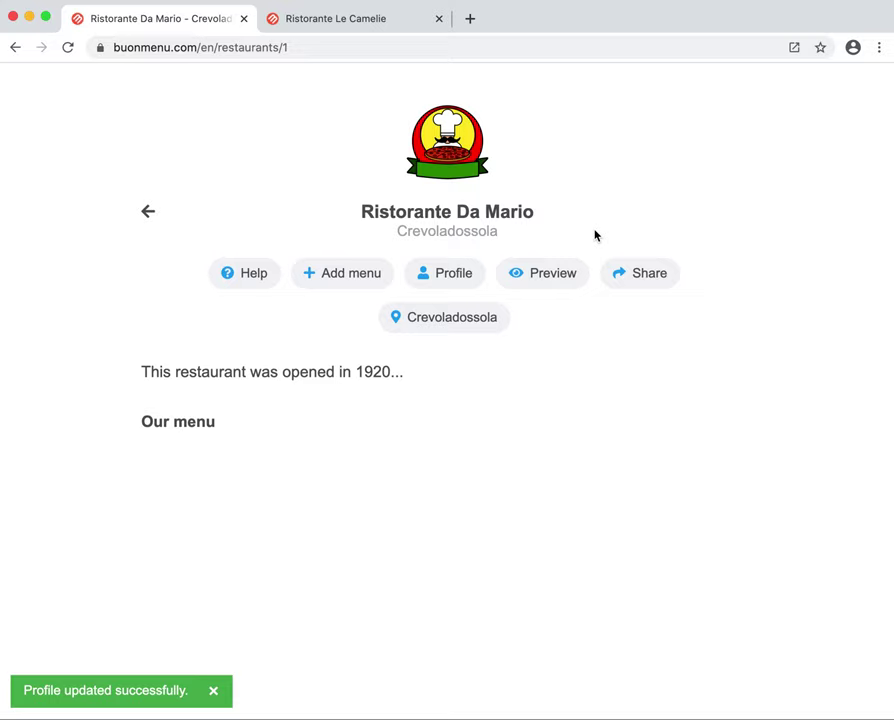
left_click(642, 281)
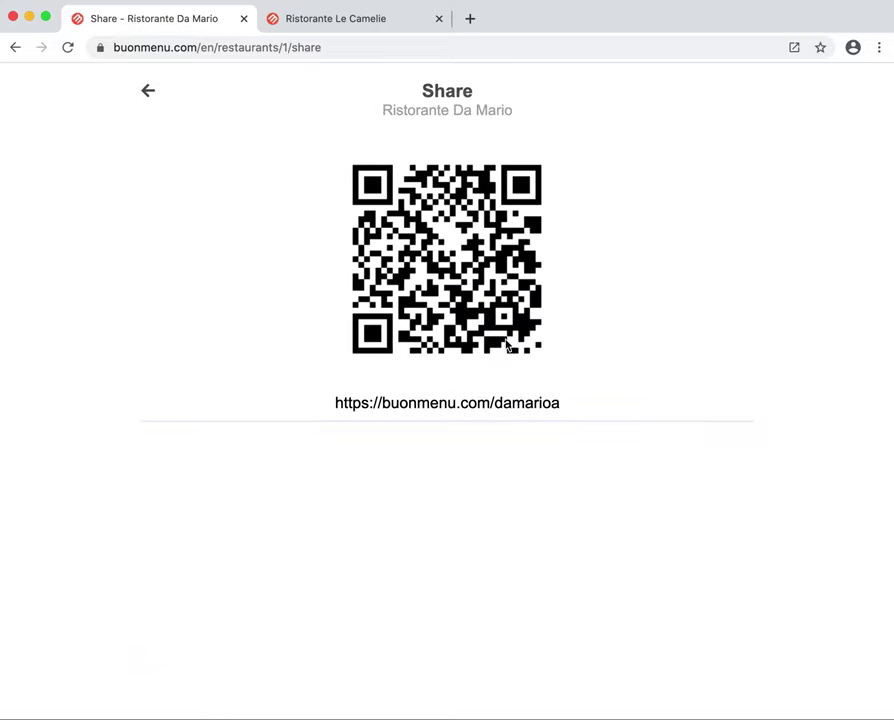
left_click_drag(333, 404, 570, 410)
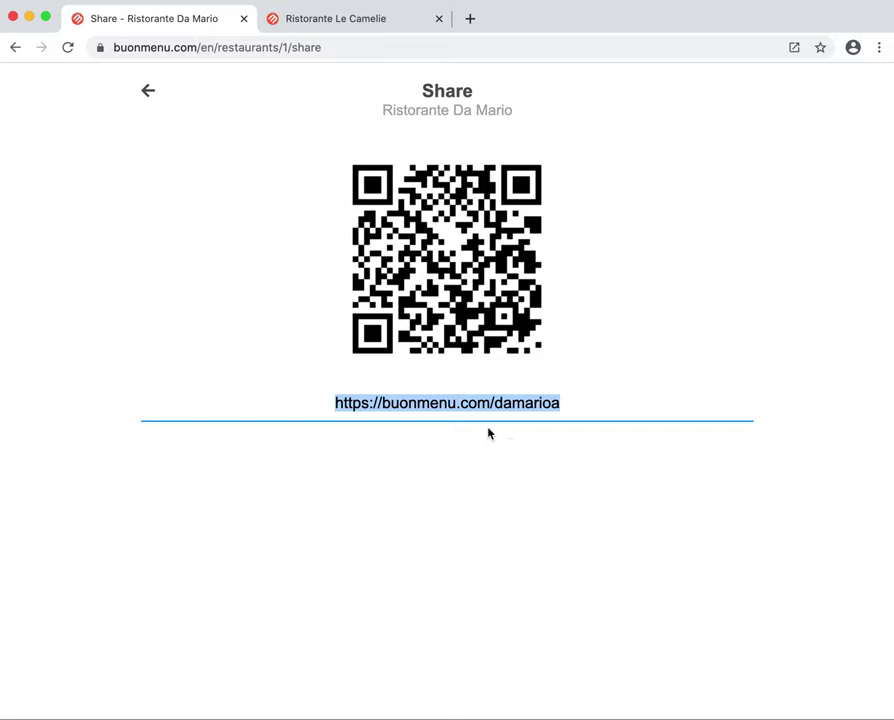
left_click(598, 270)
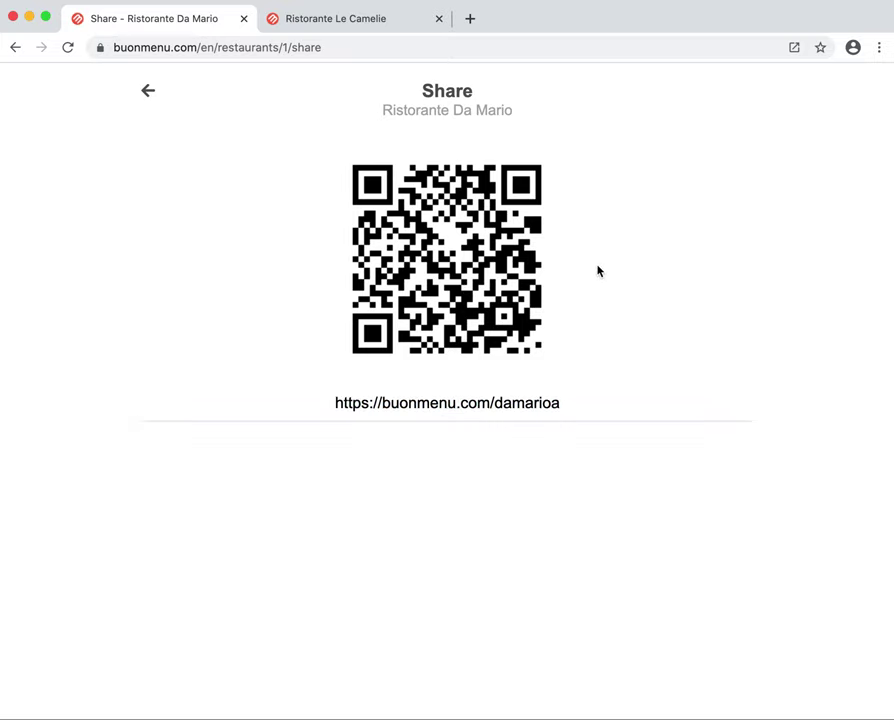
Bring up and dismiss the QR code's image options, then go back to Ristorante Da Mario.
right_click(468, 280)
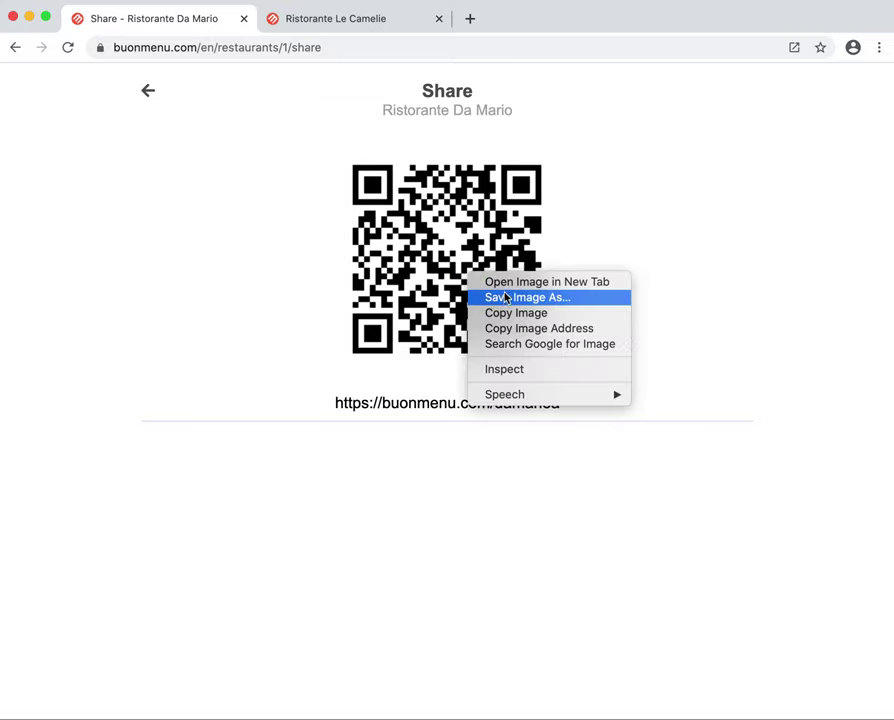
left_click(664, 196)
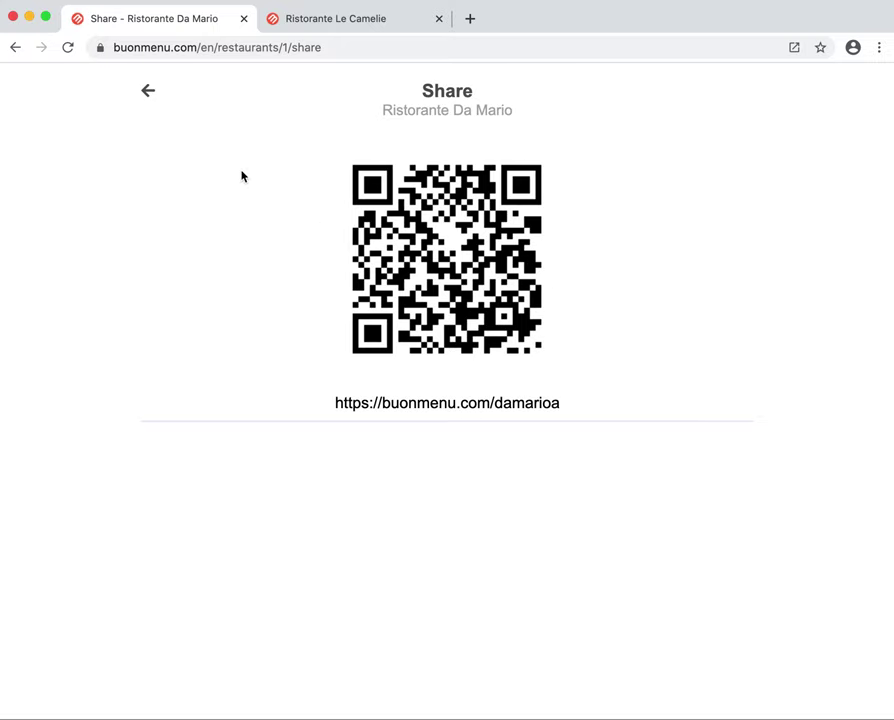
left_click(150, 95)
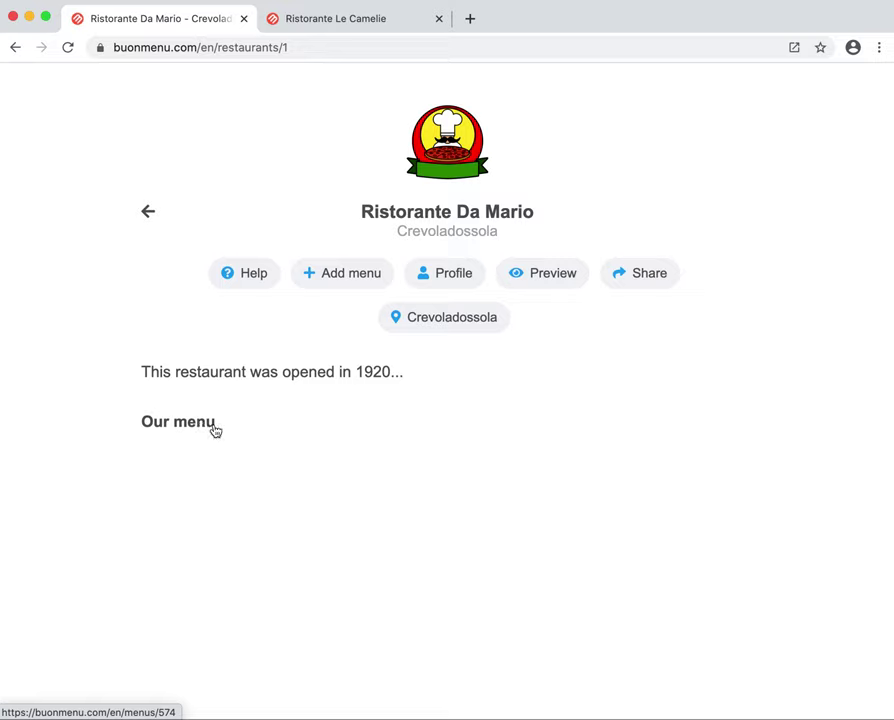
Create a new menu named 'Daily menu'.
left_click(348, 287)
left_click(238, 172)
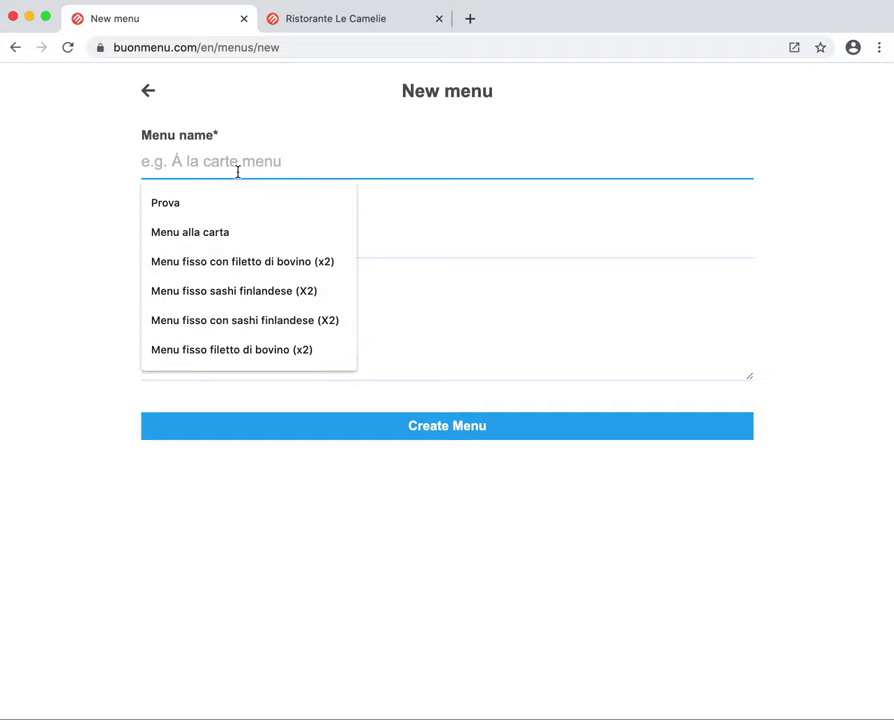
type("Daily men")
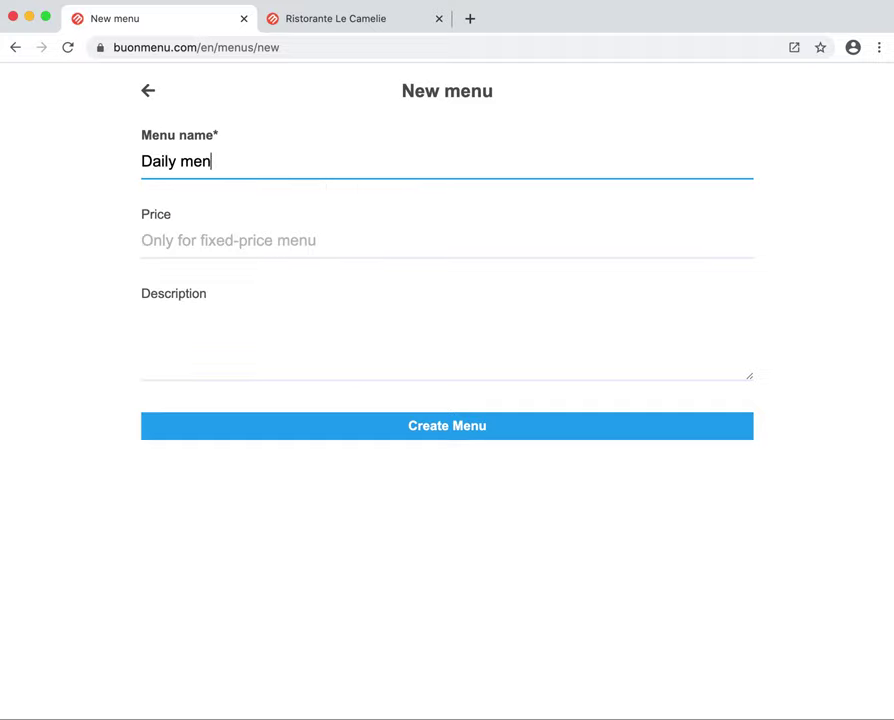
type("u")
left_click(320, 439)
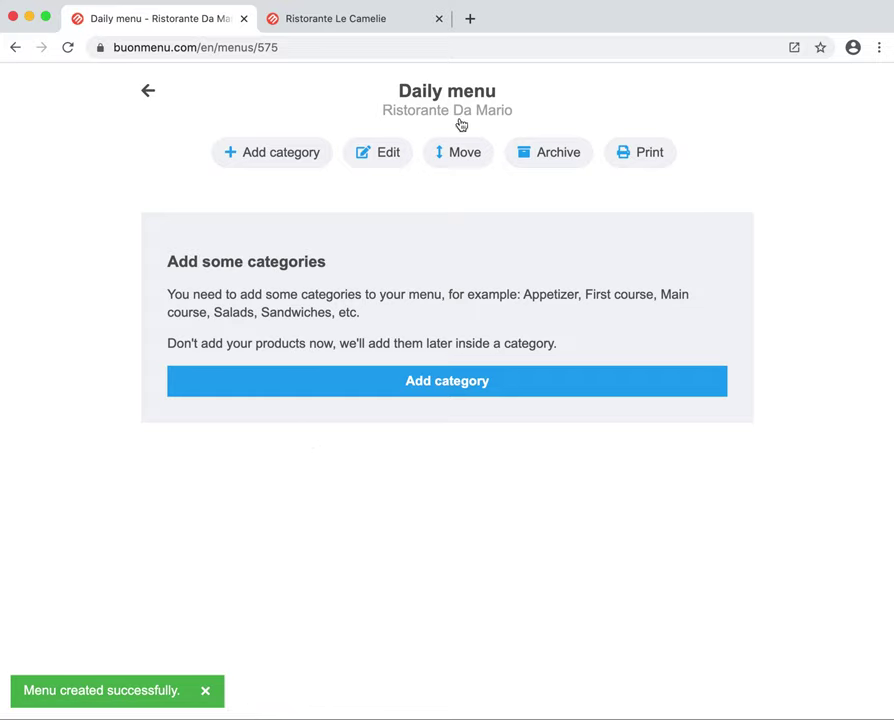
Close the Le Camelie tab, open the restaurant's public preview, then return to the admin page.
left_click(150, 96)
left_click(340, 32)
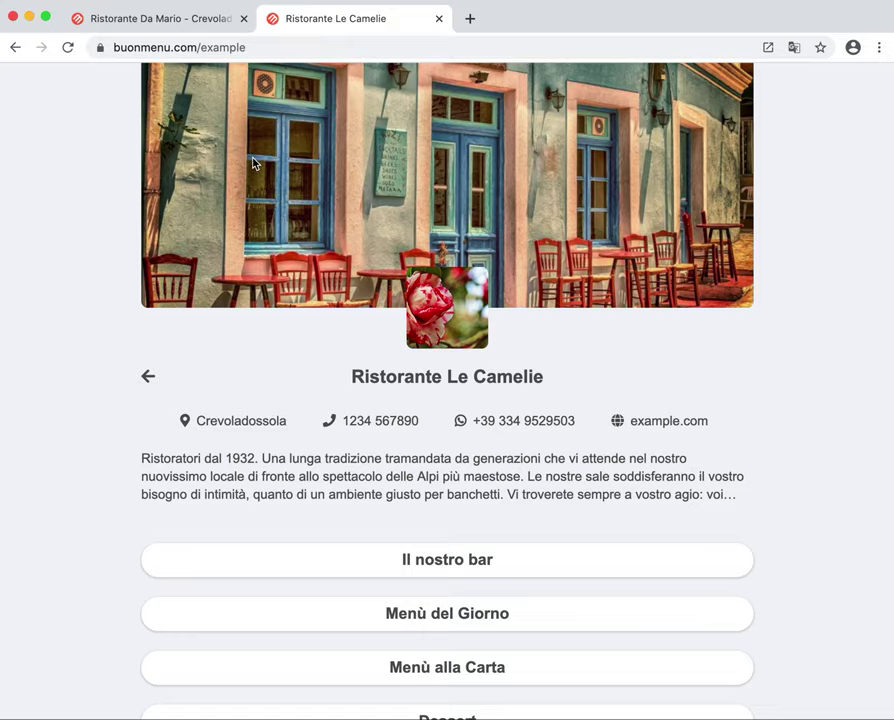
left_click(438, 19)
left_click(545, 281)
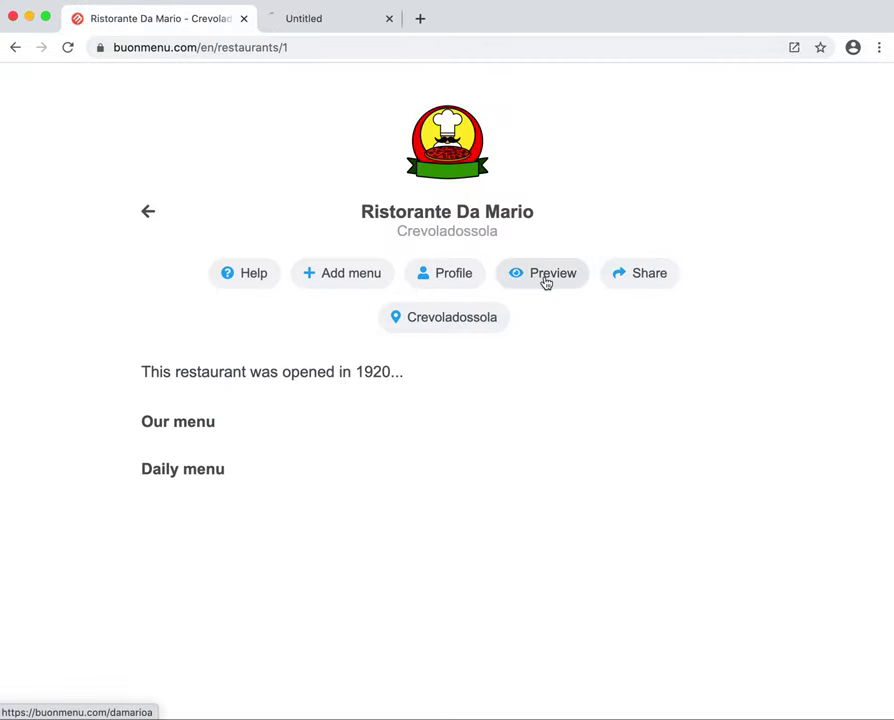
left_click(320, 20)
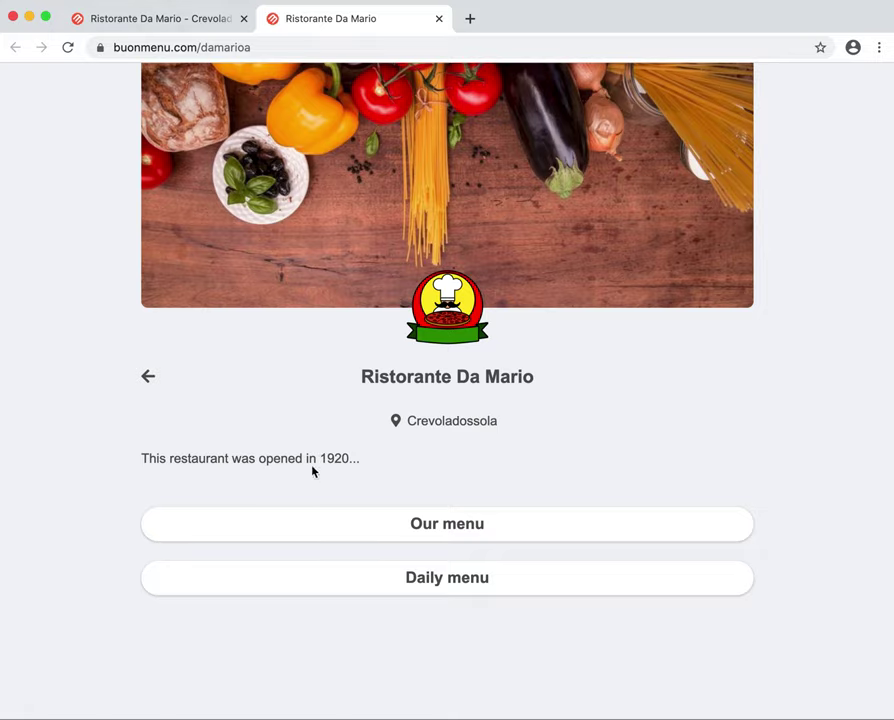
left_click(150, 20)
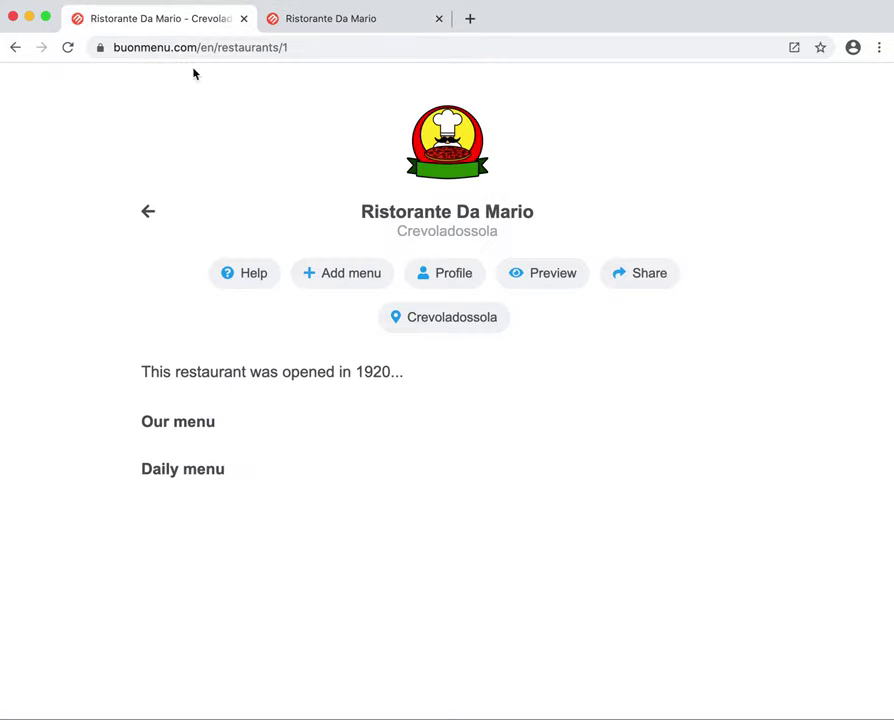
Archive the Daily menu and reload the public page to confirm it disappears.
left_click(218, 428)
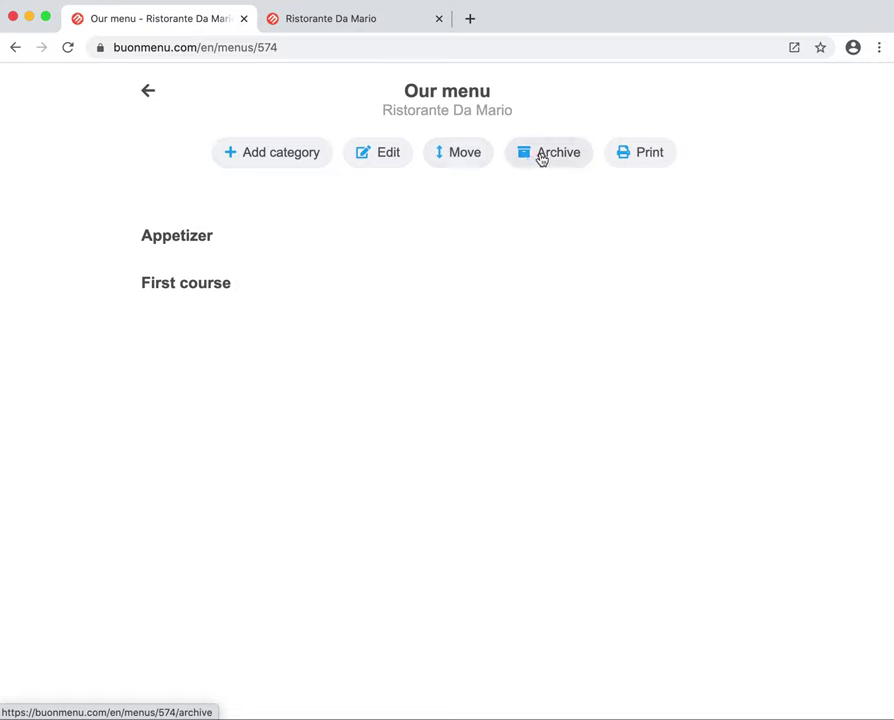
left_click(150, 95)
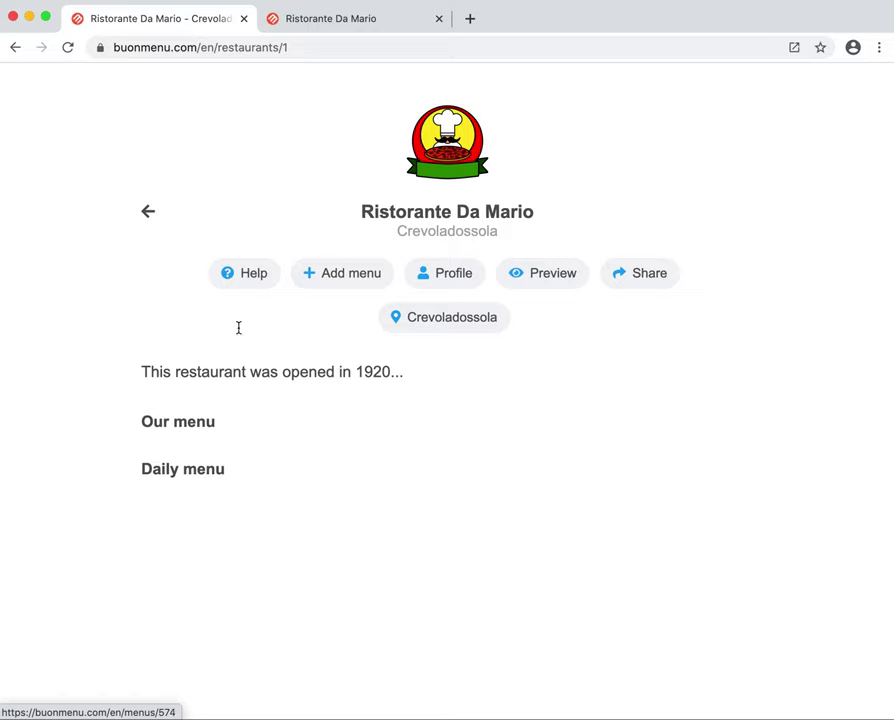
left_click(208, 471)
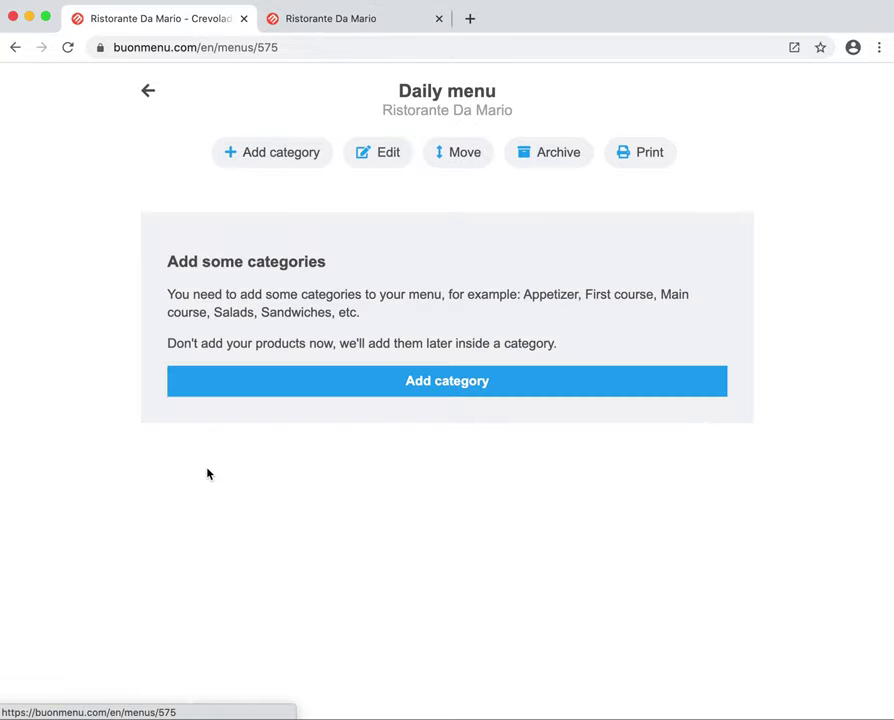
left_click(565, 162)
left_click(148, 90)
left_click(325, 32)
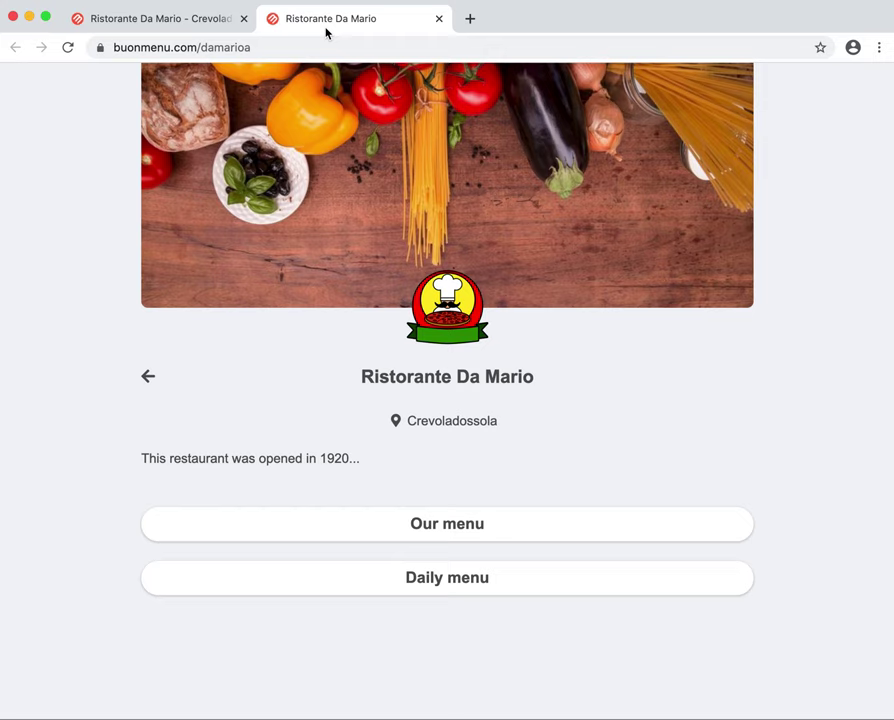
left_click(67, 47)
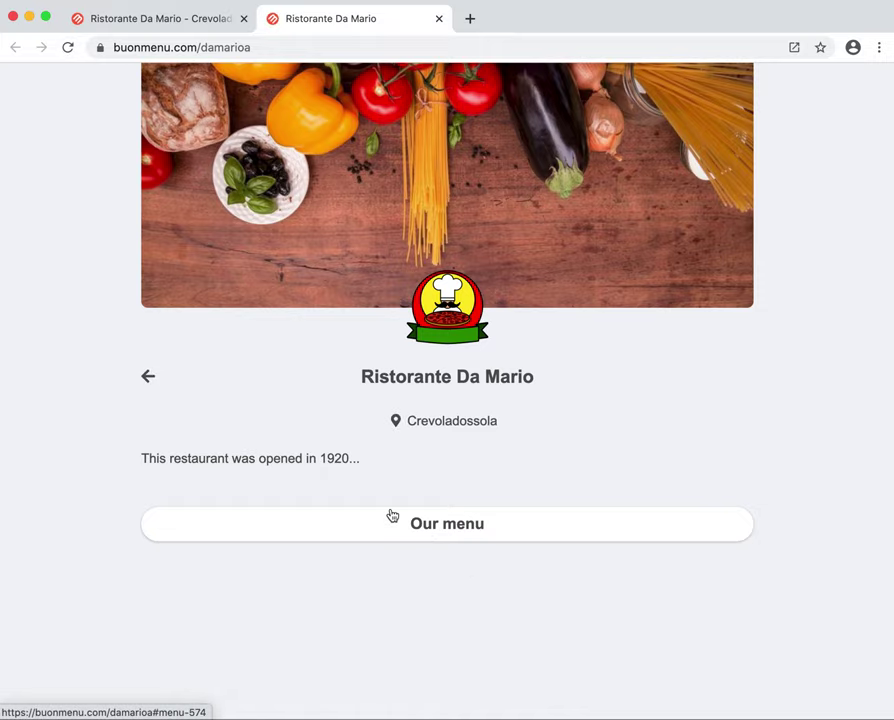
left_click(160, 18)
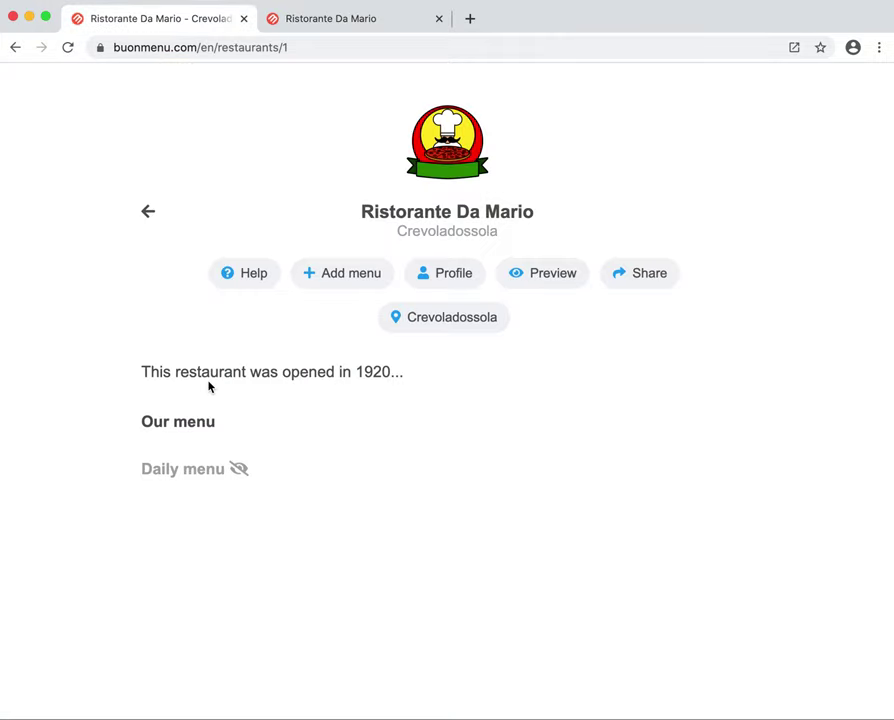
Unarchive the Daily menu to republish it and return to the restaurant page.
left_click(218, 478)
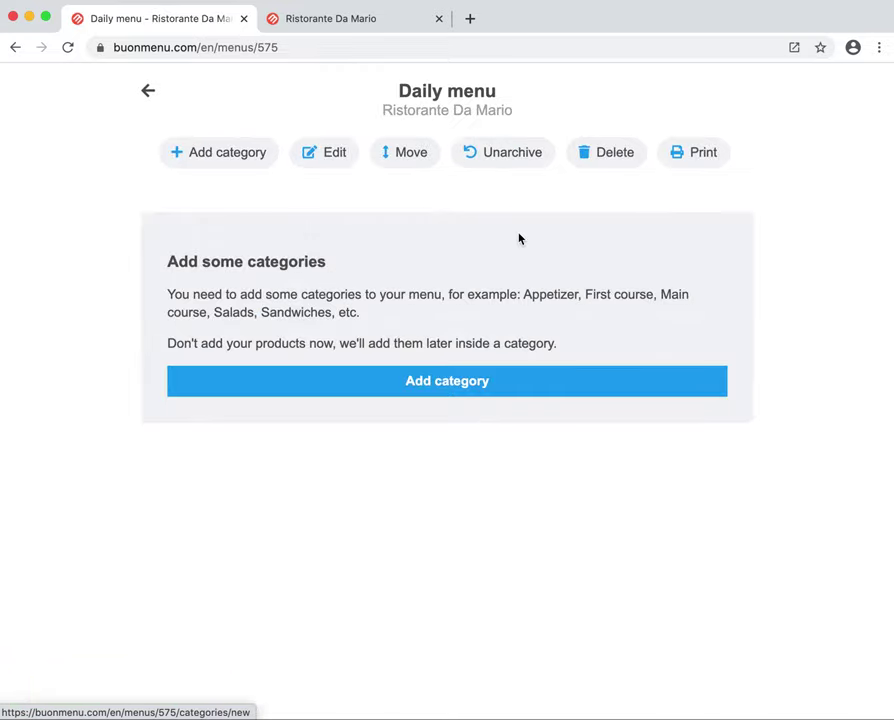
left_click(513, 155)
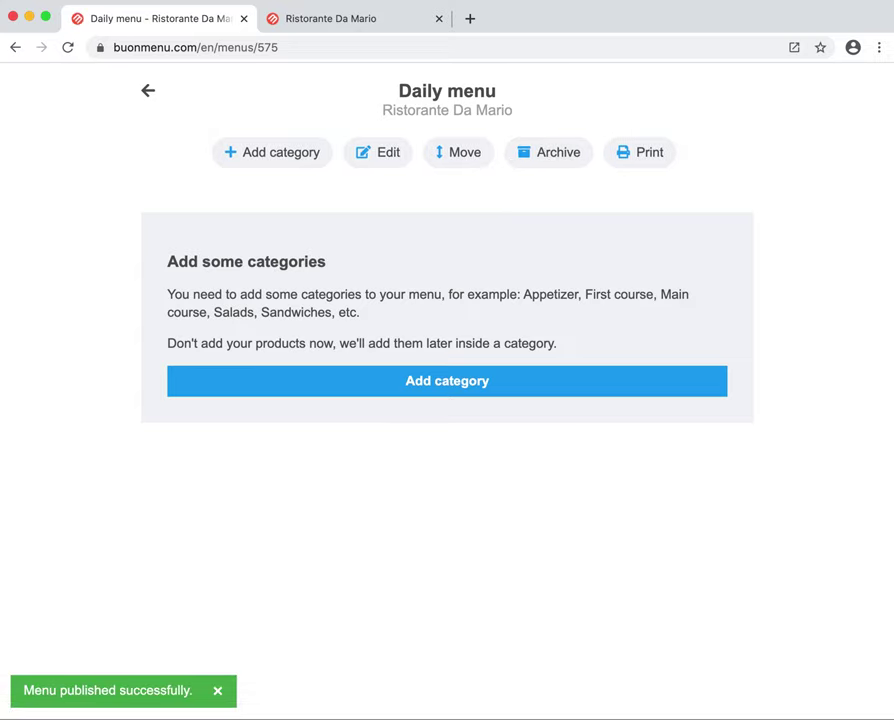
left_click(149, 91)
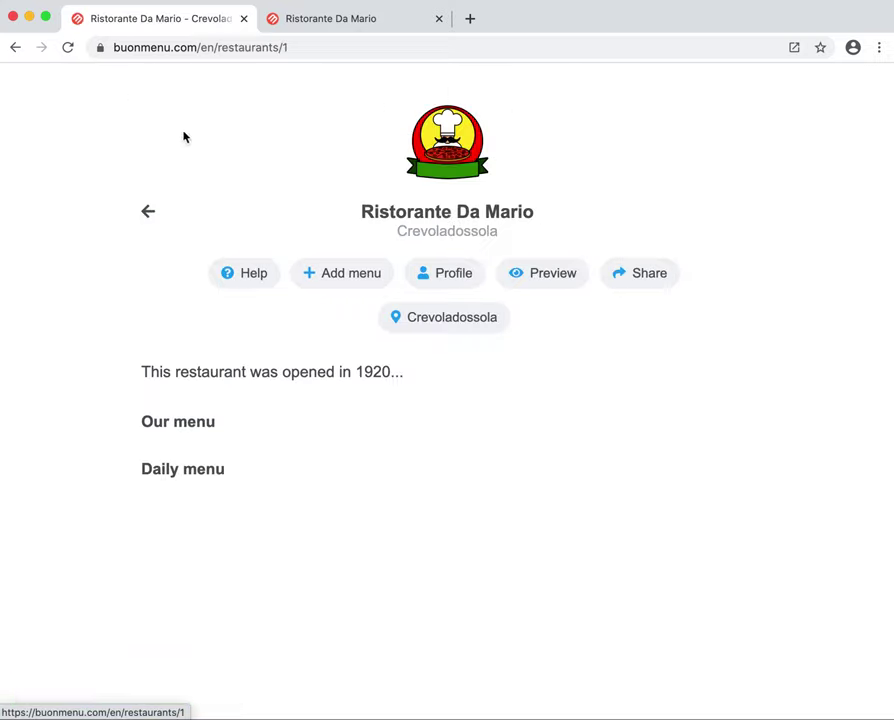
left_click(216, 428)
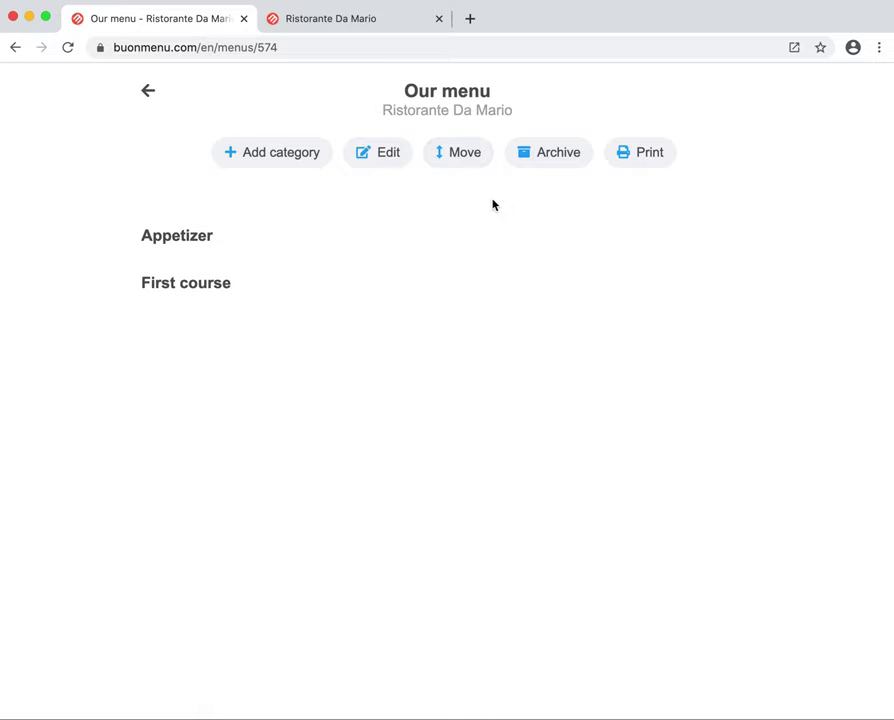
left_click(215, 236)
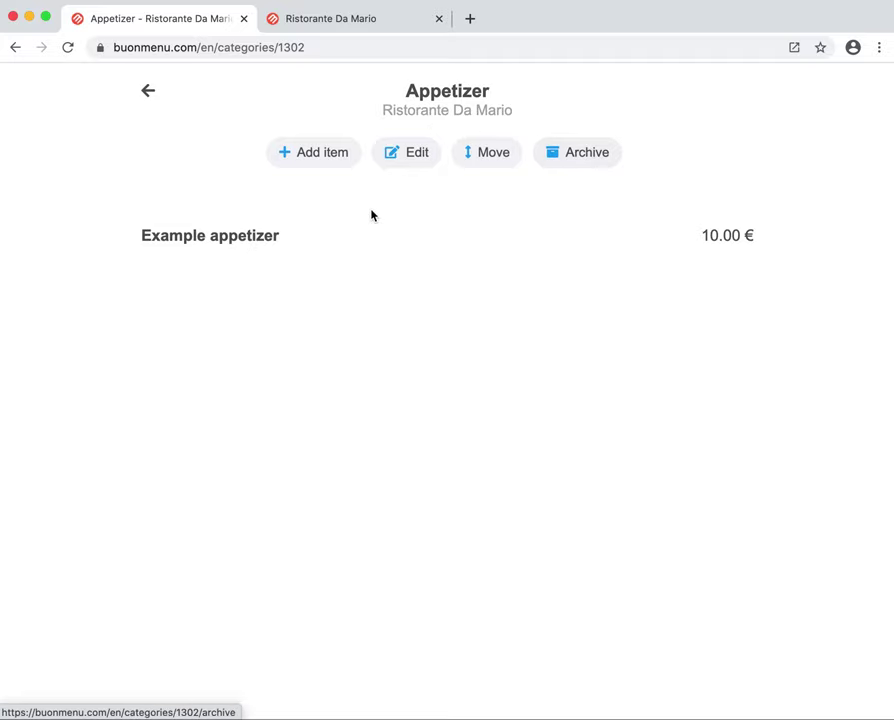
left_click(281, 238)
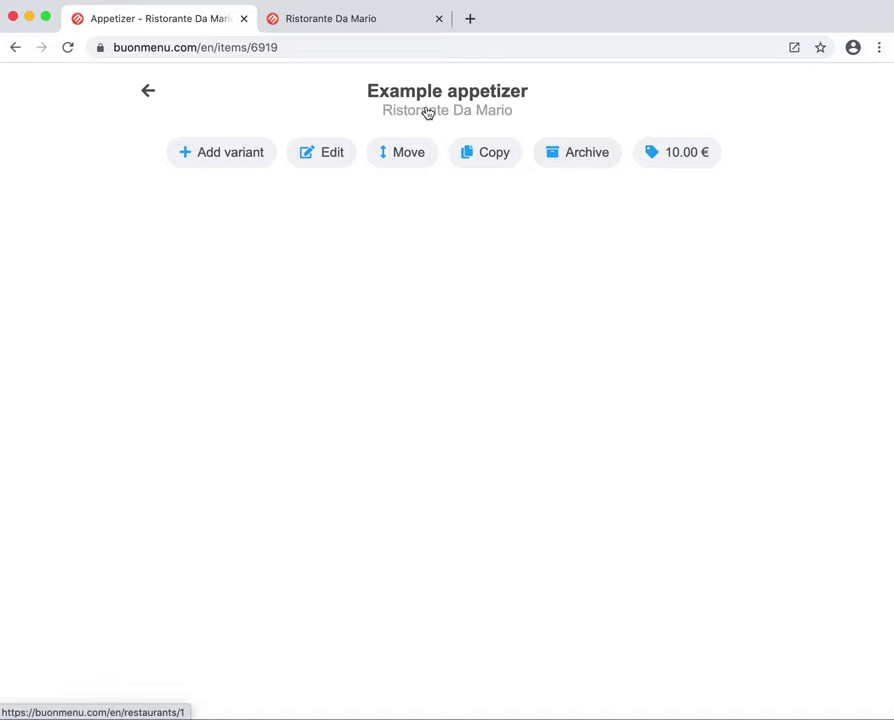
left_click(150, 94)
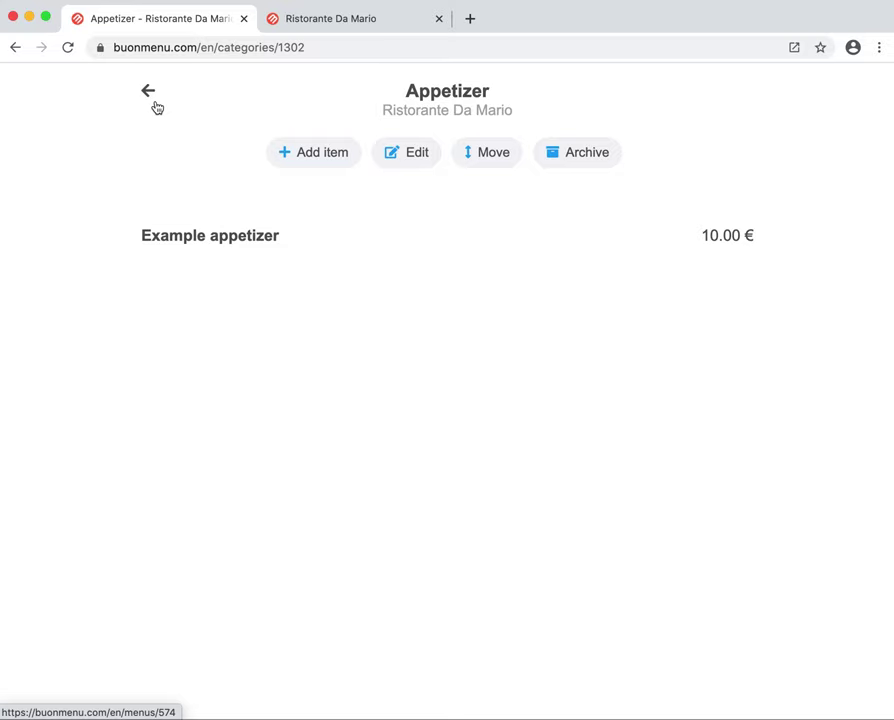
left_click(156, 106)
left_click(157, 108)
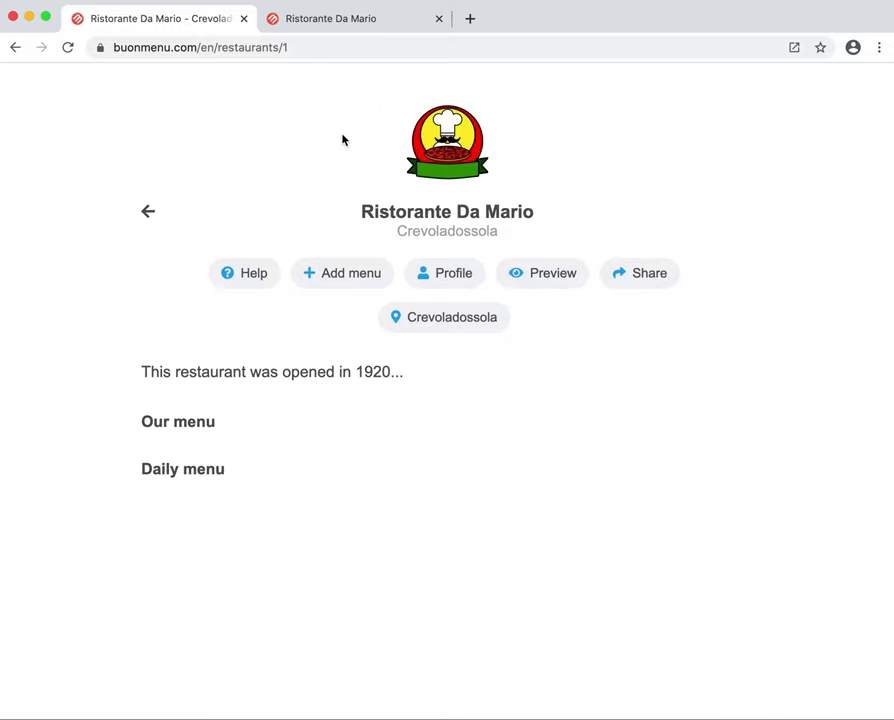